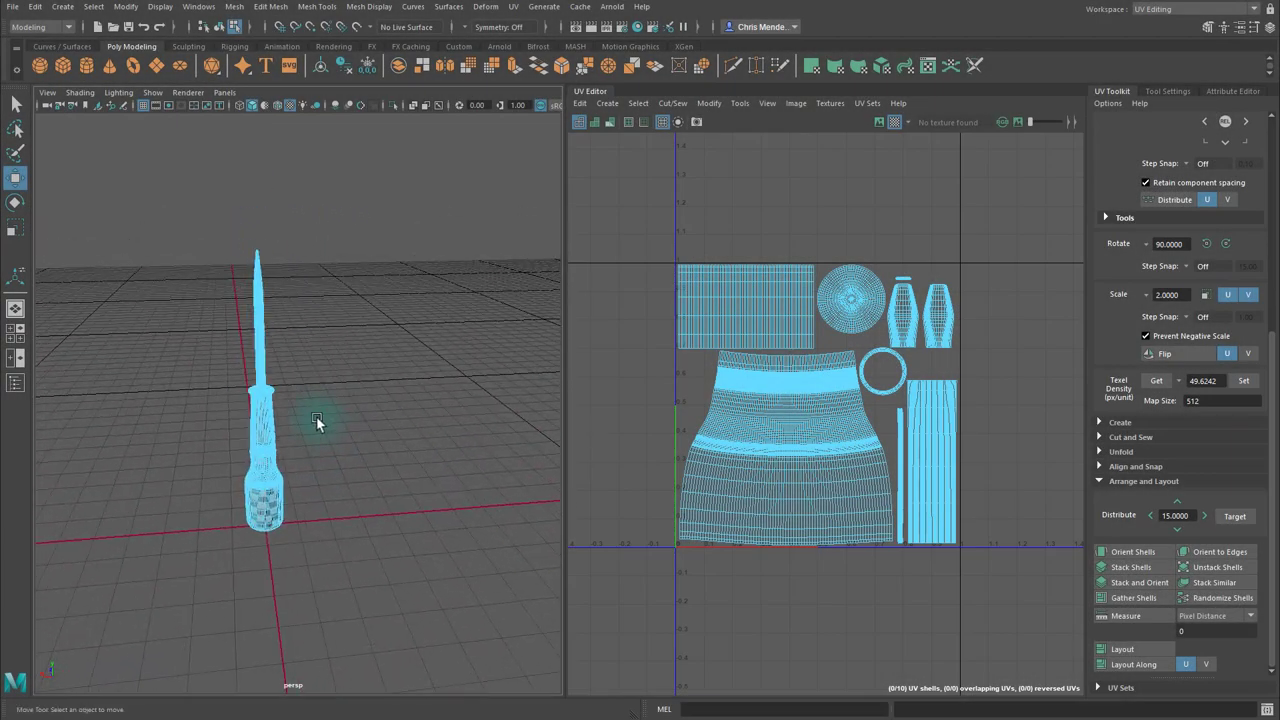
Orbit and frame the screwdriver to inspect its shaft and ring-shaped UV shell
alt+right_drag(320, 423, 429, 441)
key(f)
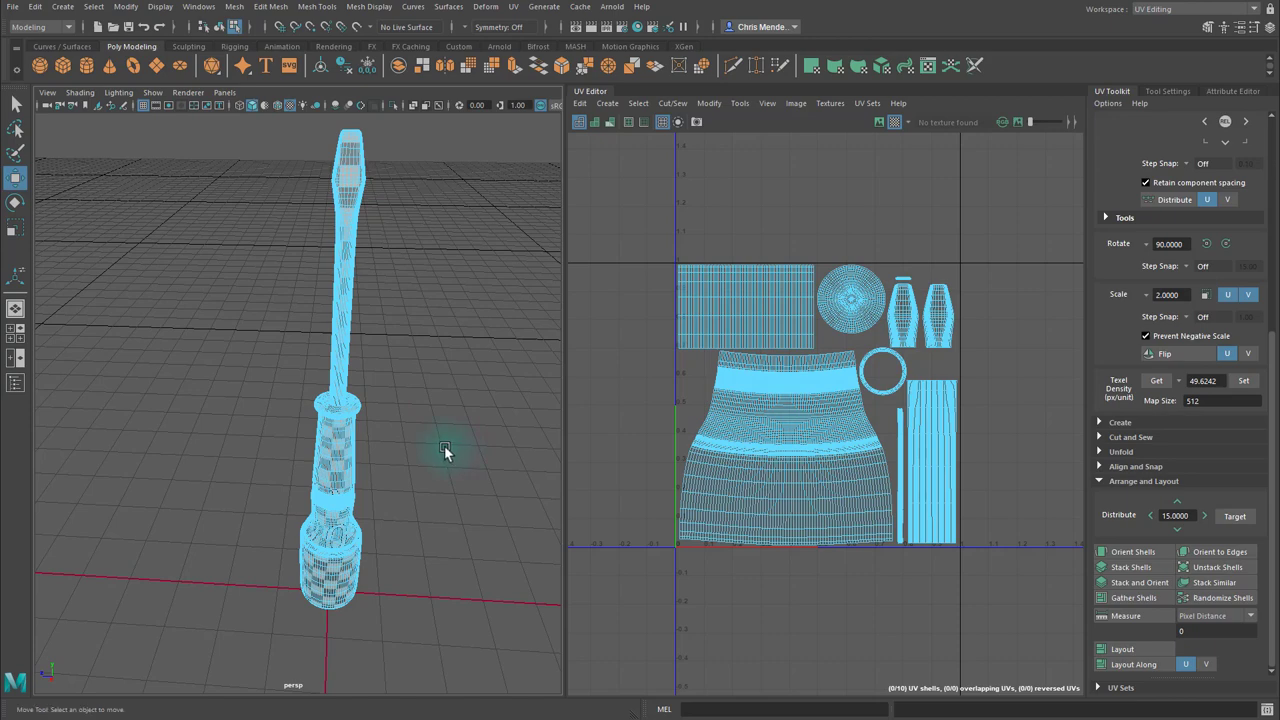
alt+drag(446, 451, 440, 383)
alt+right_drag(440, 383, 443, 503)
alt+drag(443, 503, 523, 494)
alt+right_drag(523, 494, 457, 471)
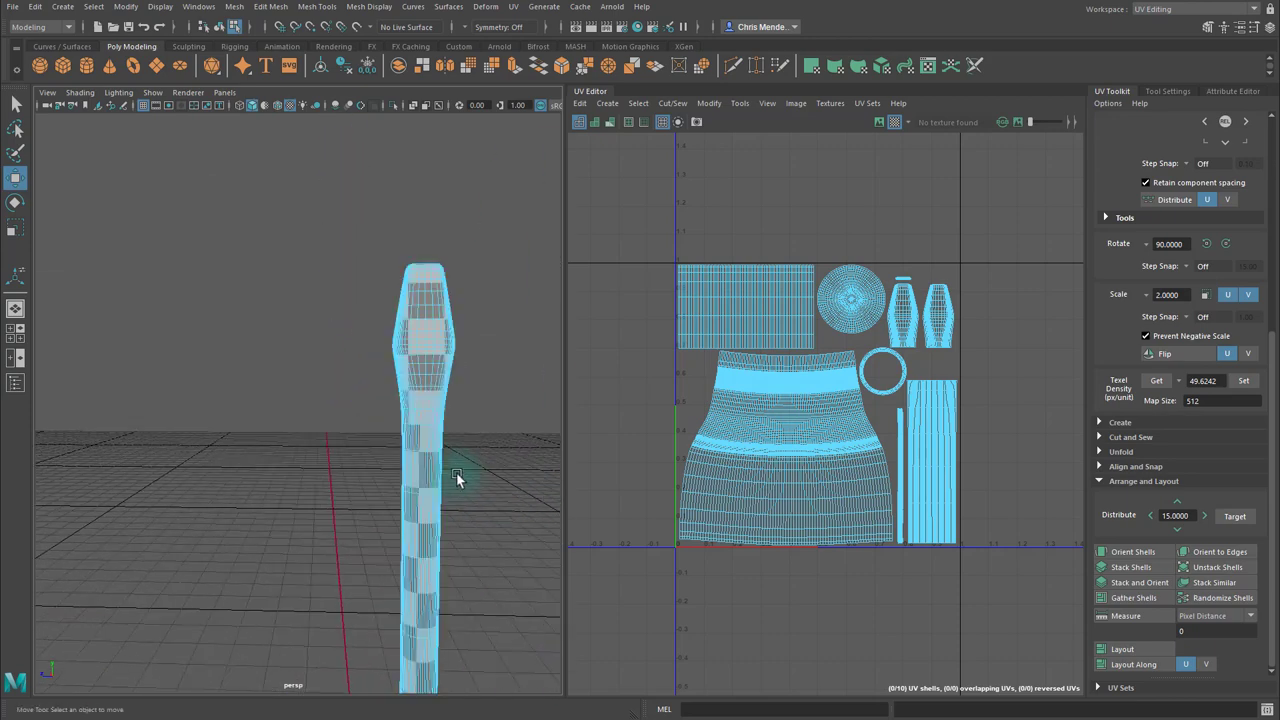
alt+middle_drag(457, 471, 456, 420)
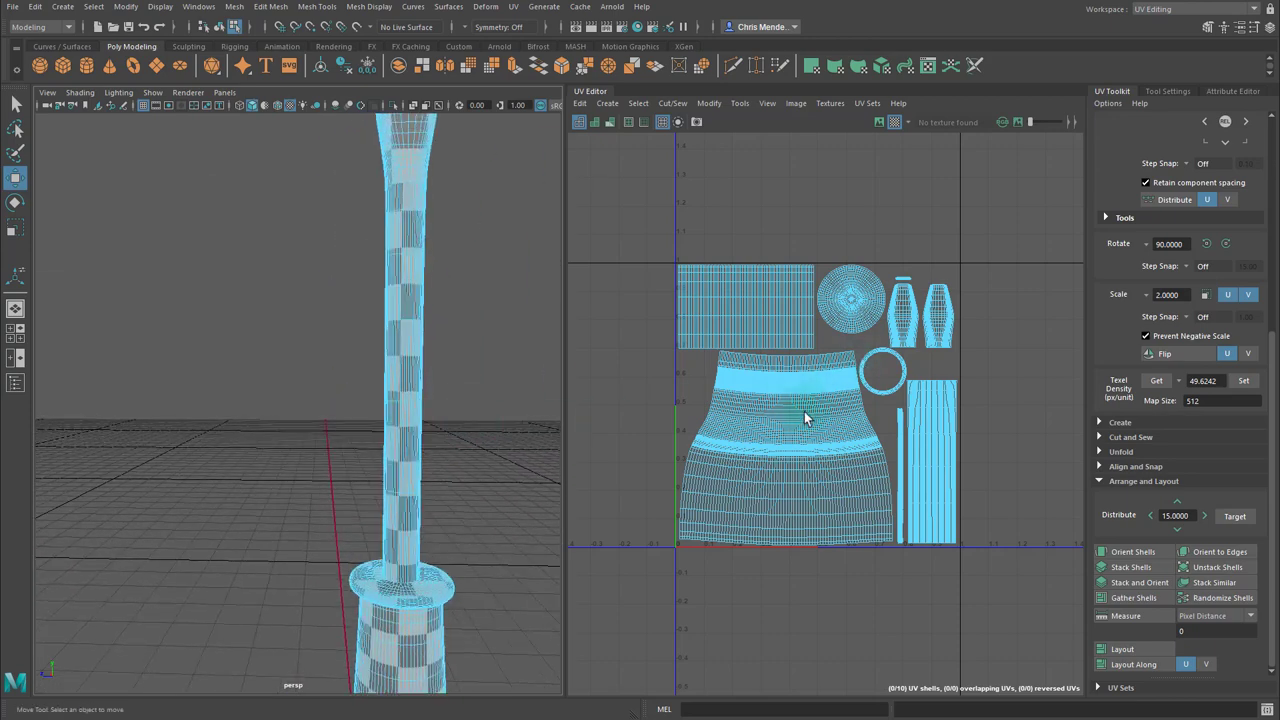
click(858, 285)
scroll(880, 250, down, 2)
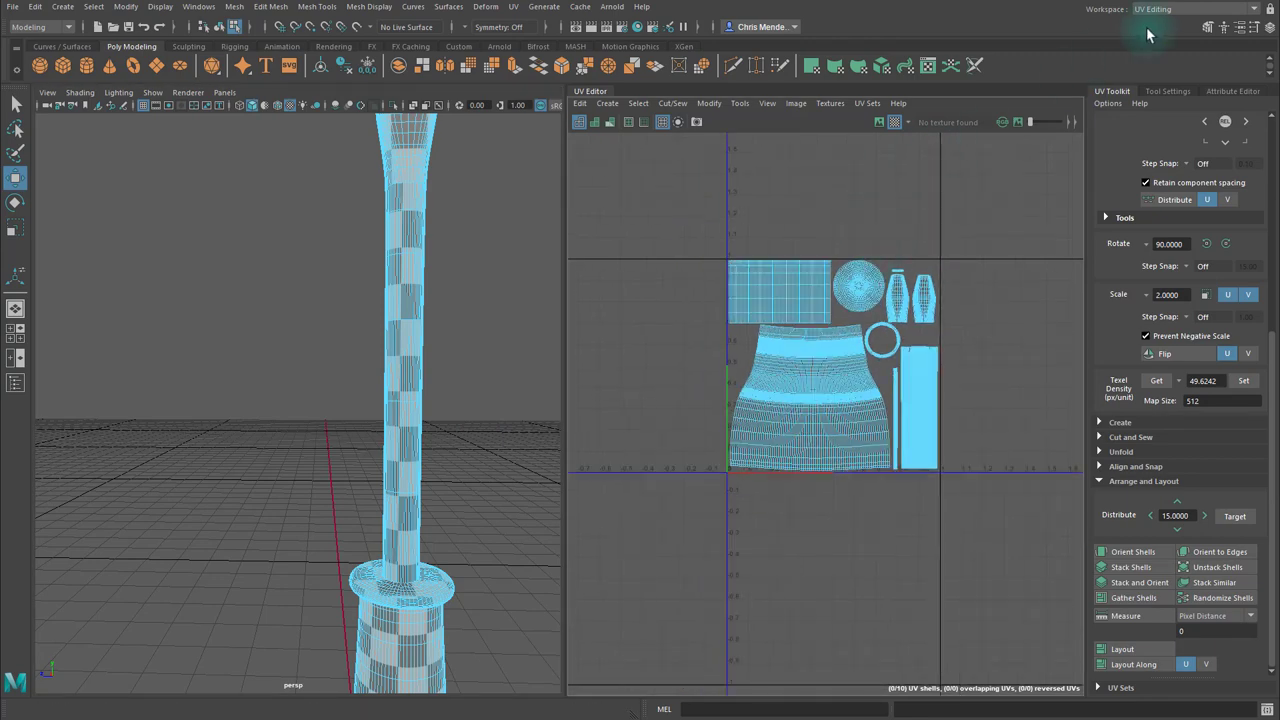
Switch the workspace to Maya Classic and select the screwdriver handle
click(1170, 9)
click(1156, 25)
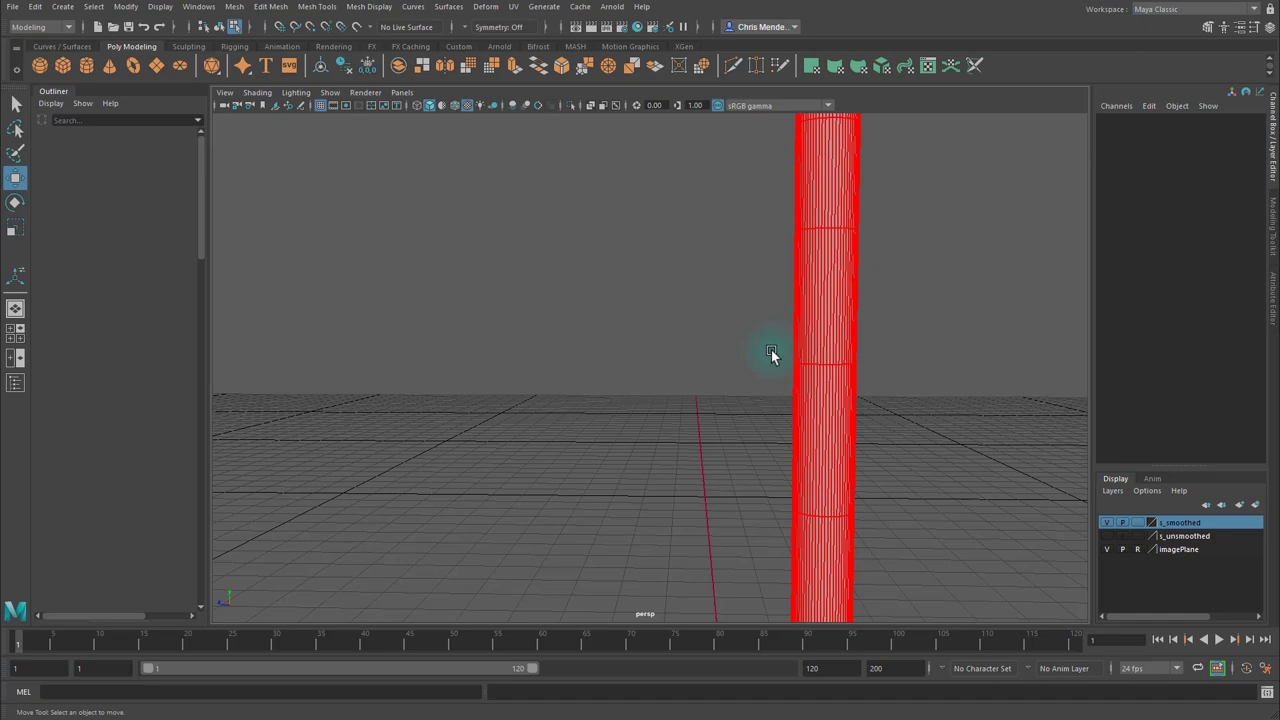
click(684, 420)
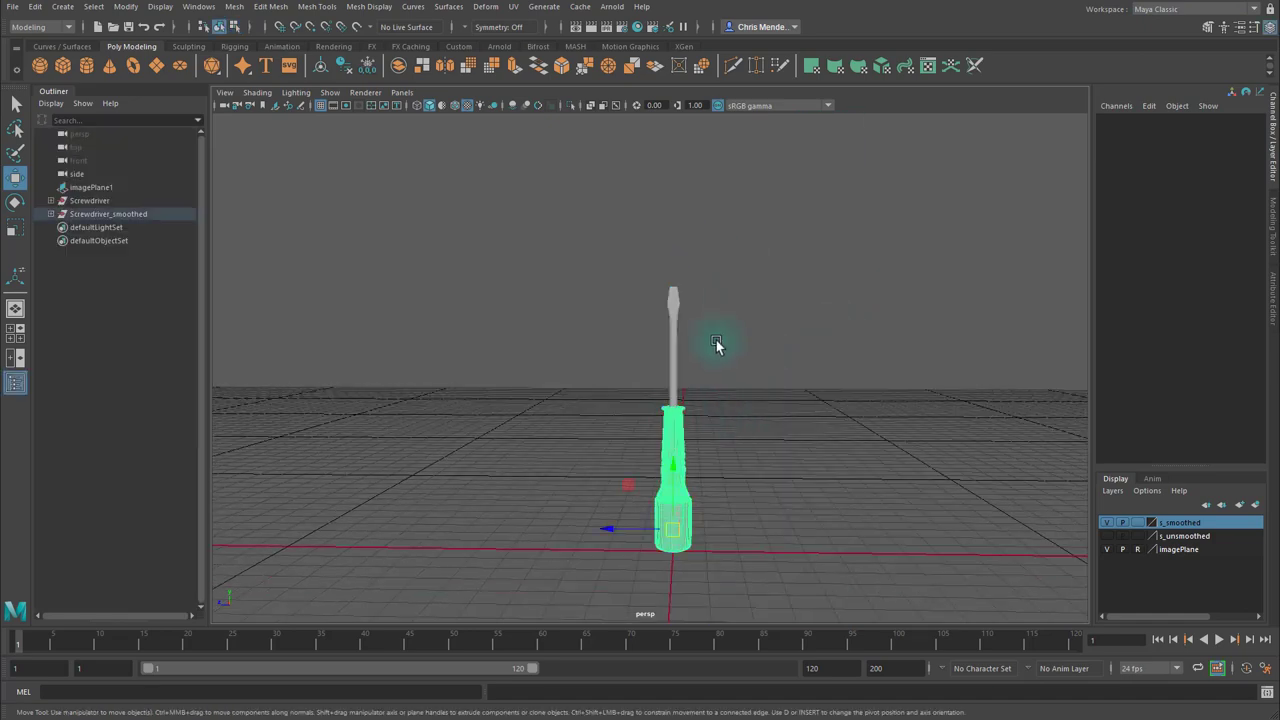
alt+drag(771, 409, 653, 348)
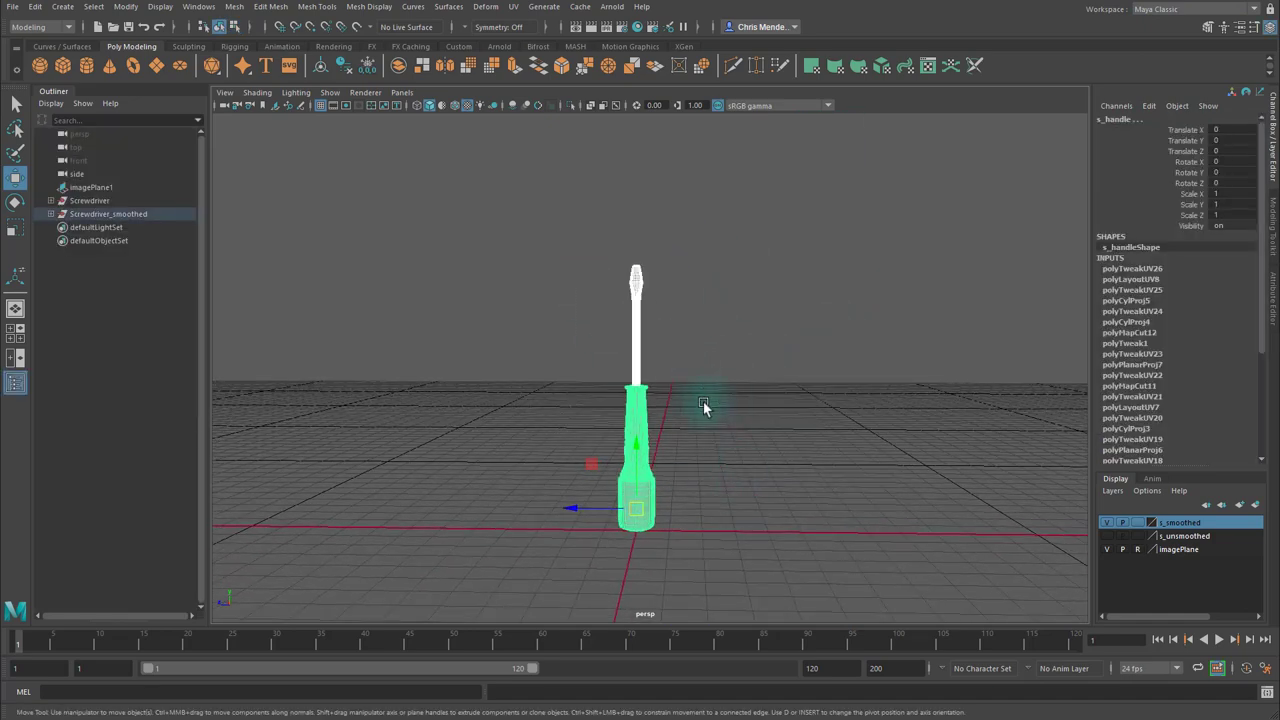
alt+drag(700, 400, 660, 360)
alt+right_drag(660, 360, 790, 400)
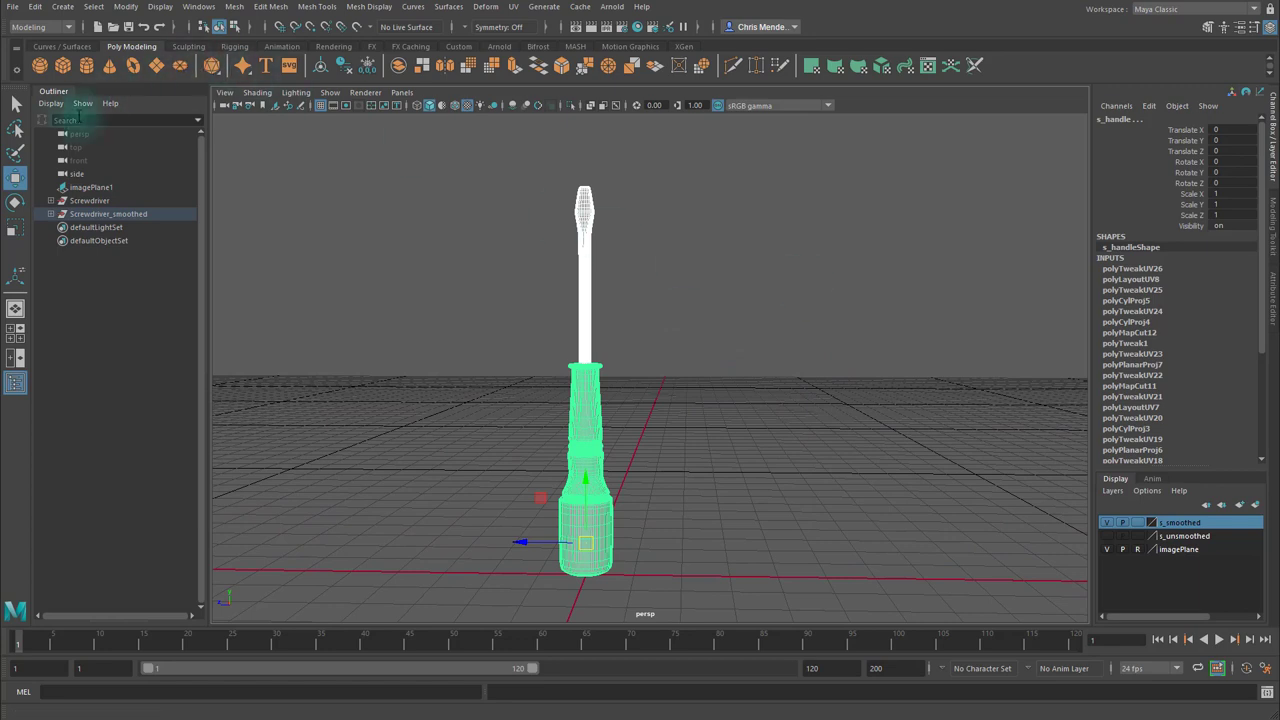
click(51, 214)
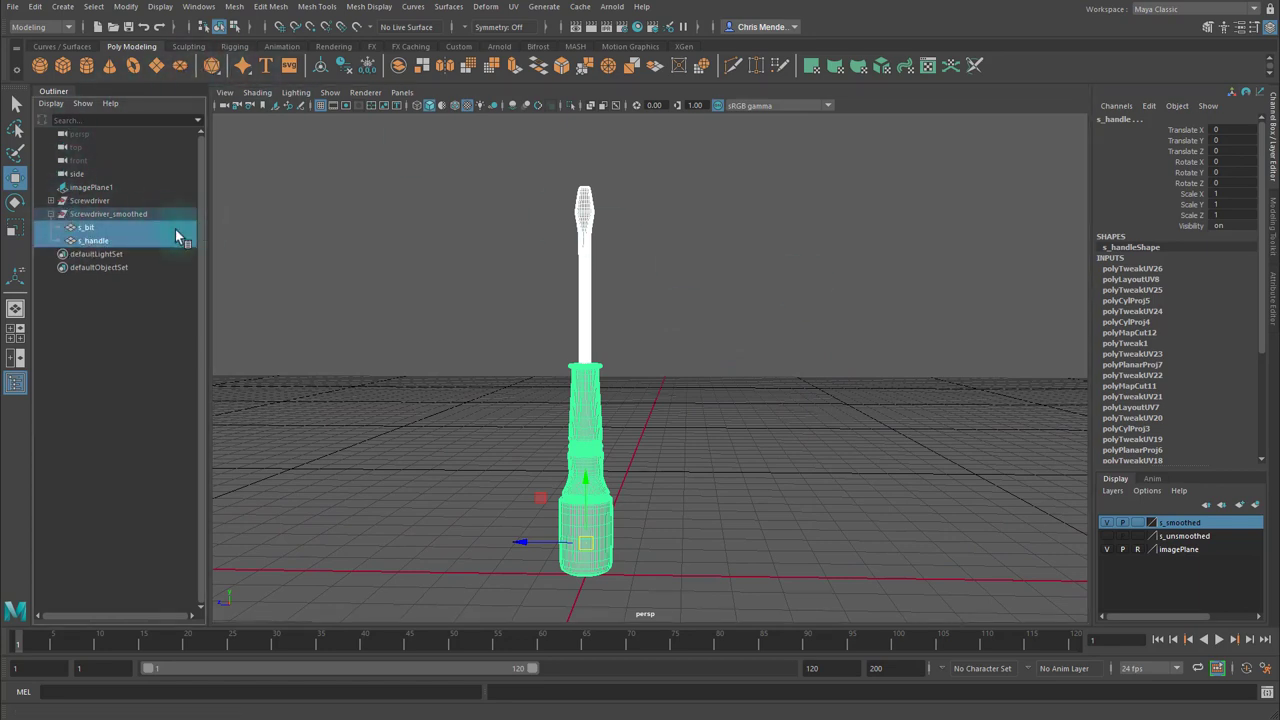
click(51, 214)
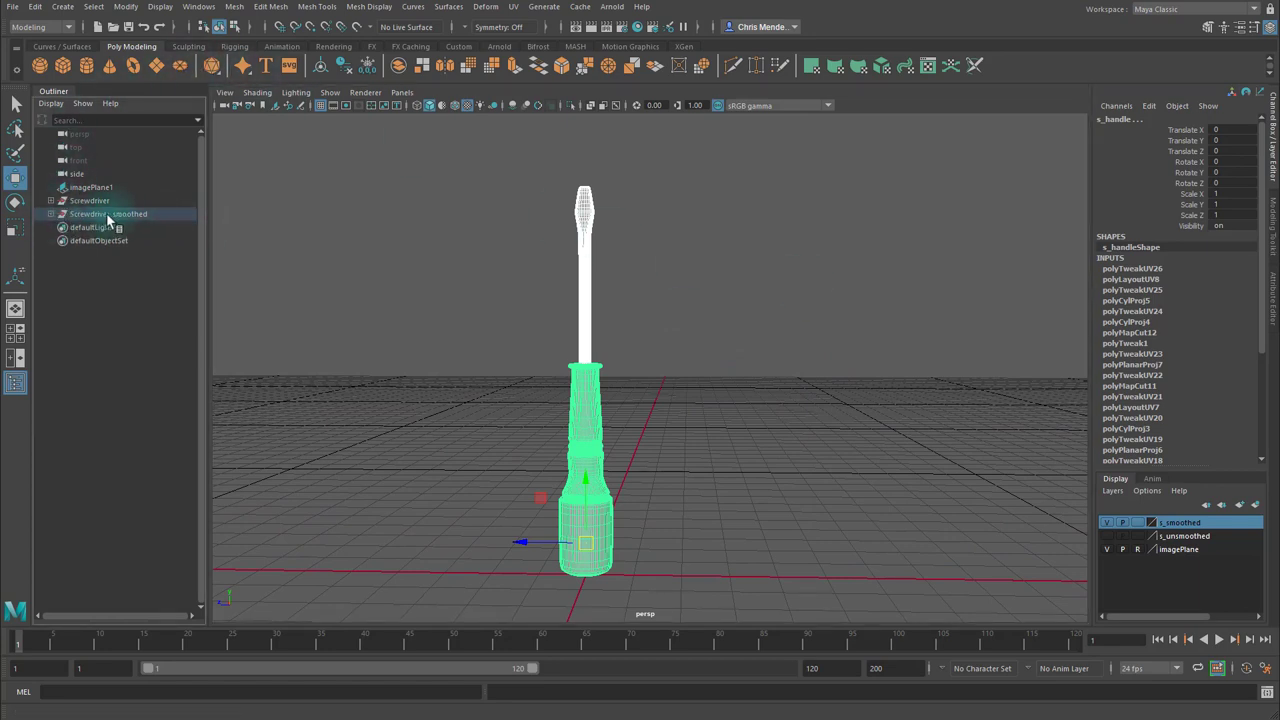
Delete all construction history with Edit > Delete All by Type > History, then select Screwdriver_smoothed
click(35, 8)
mouse_move(120, 177)
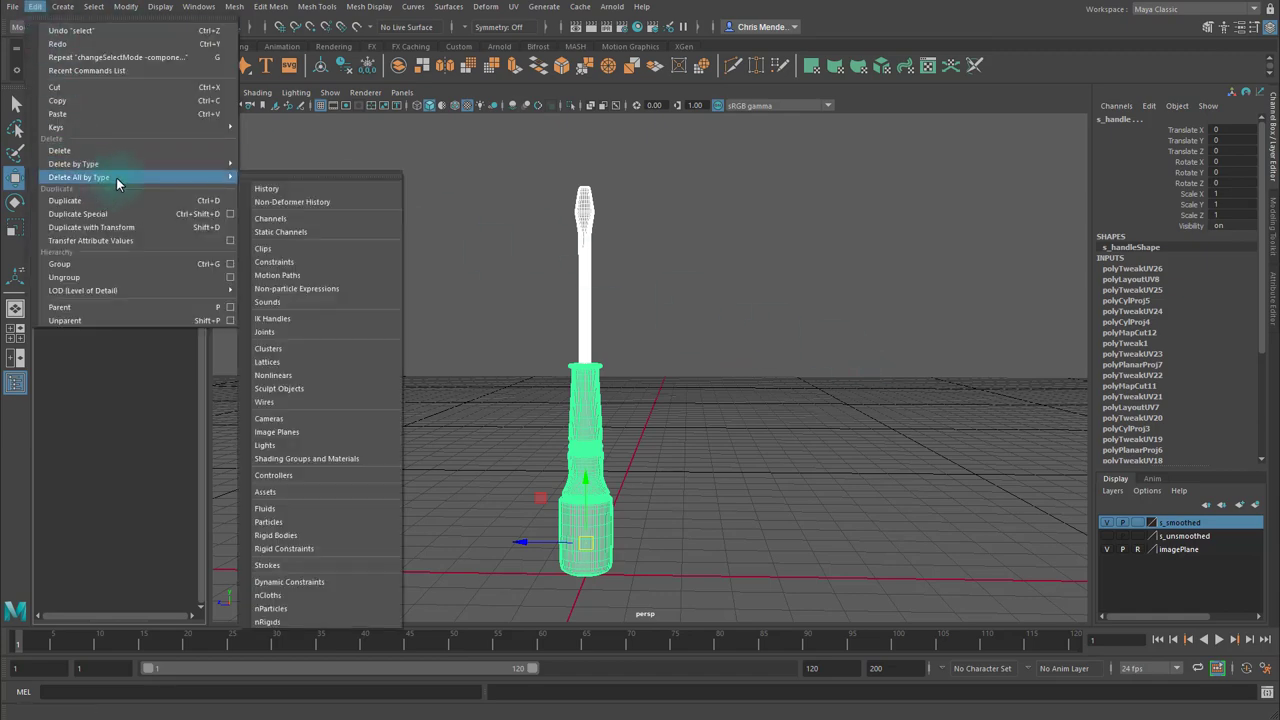
click(278, 190)
click(717, 400)
alt+drag(717, 400, 650, 340)
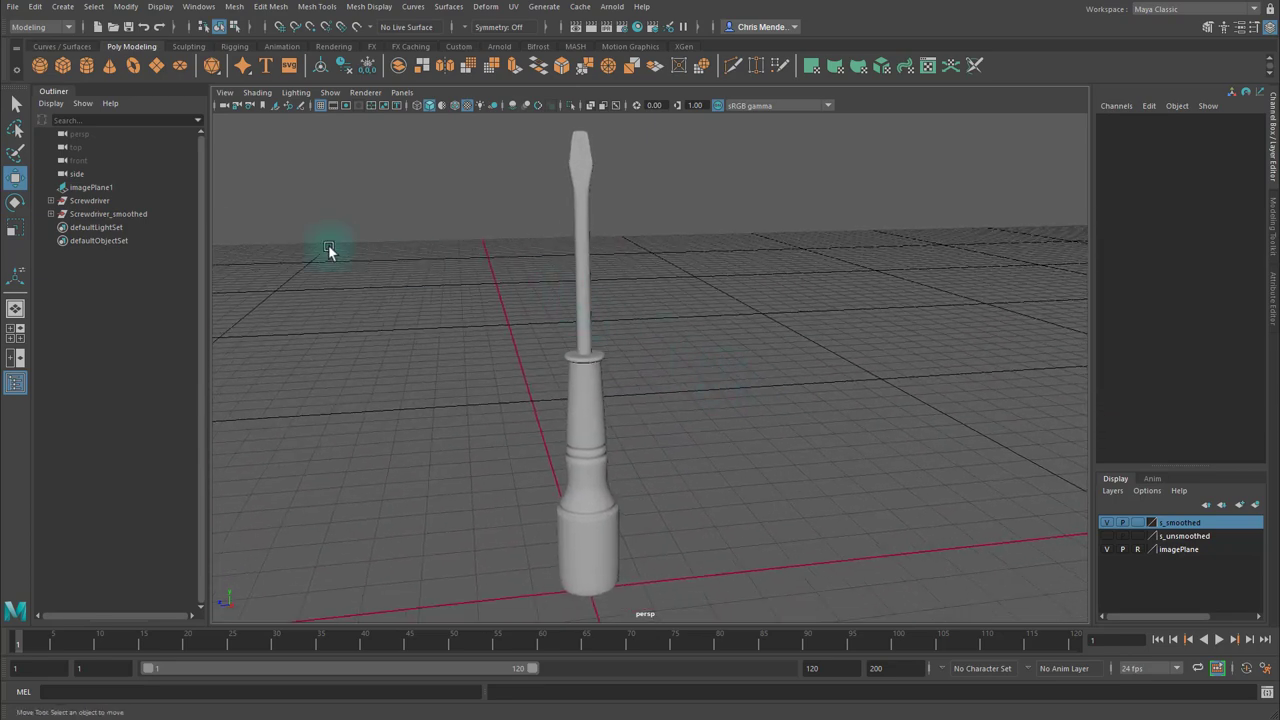
click(98, 215)
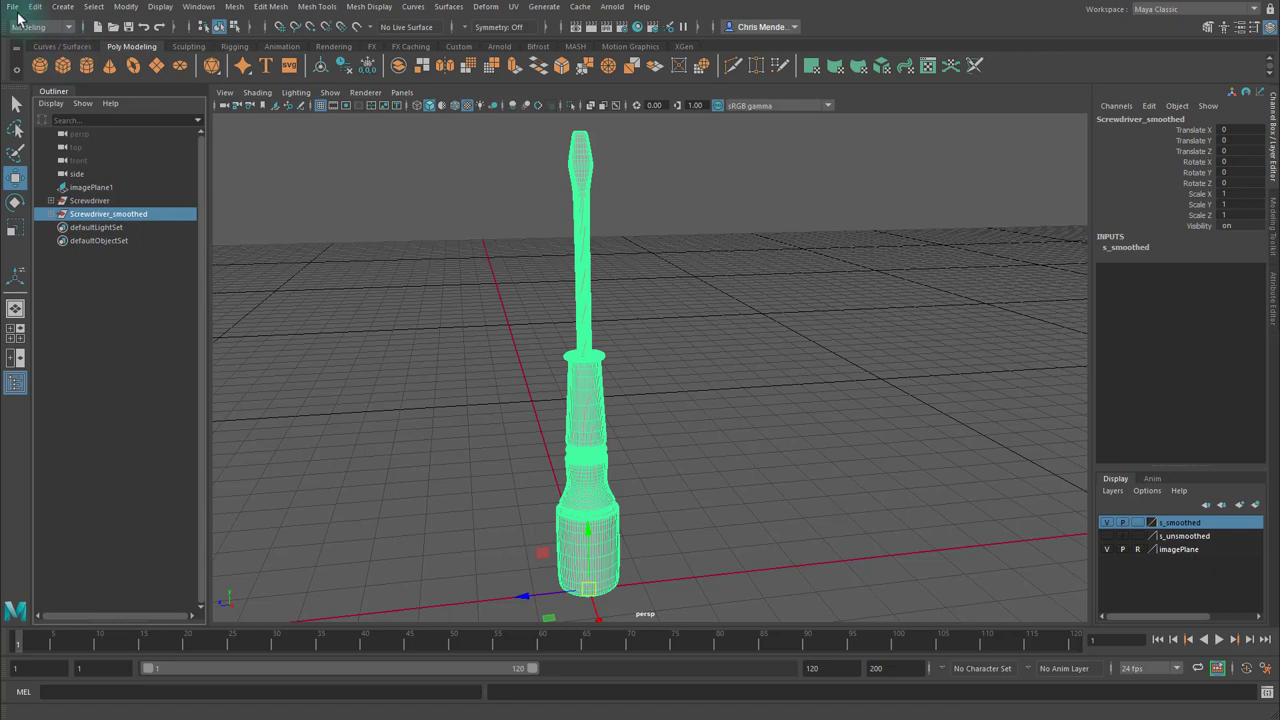
Export the selected screwdriver as screwdriver.fbx into the cMendenhall_A1 data folder
click(13, 8)
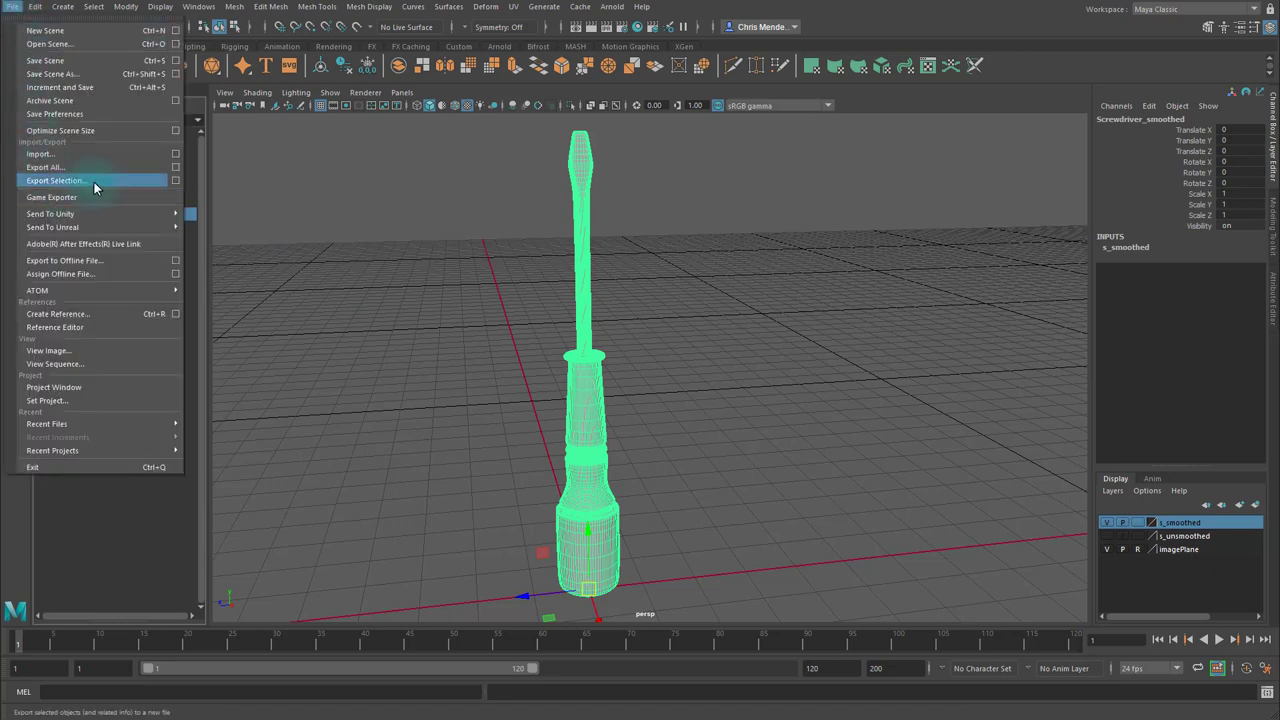
click(135, 180)
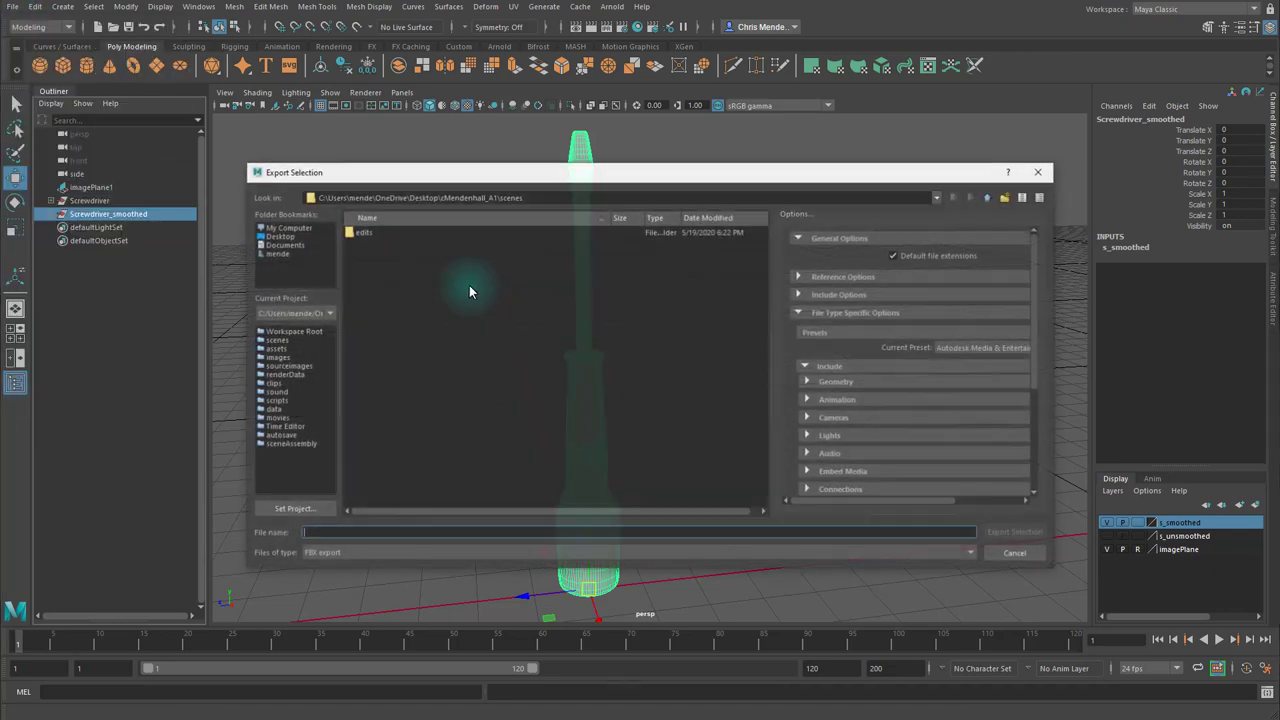
click(305, 557)
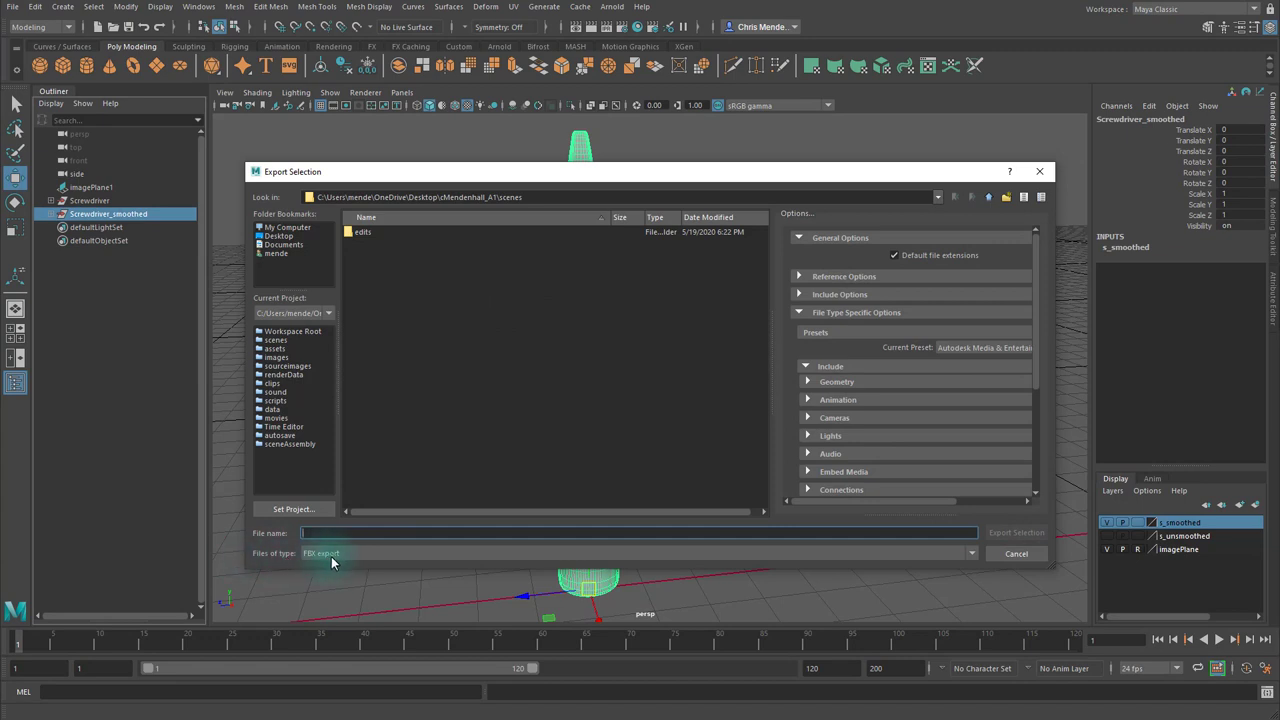
click(988, 197)
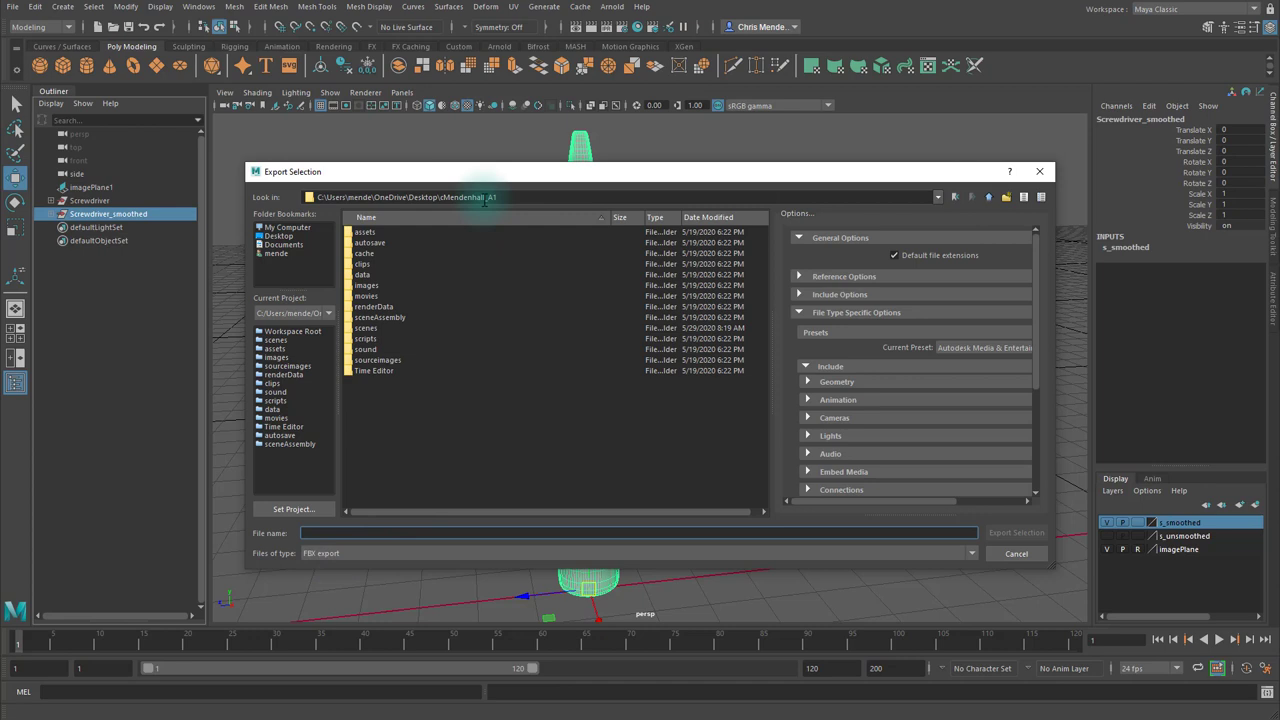
double_click(365, 275)
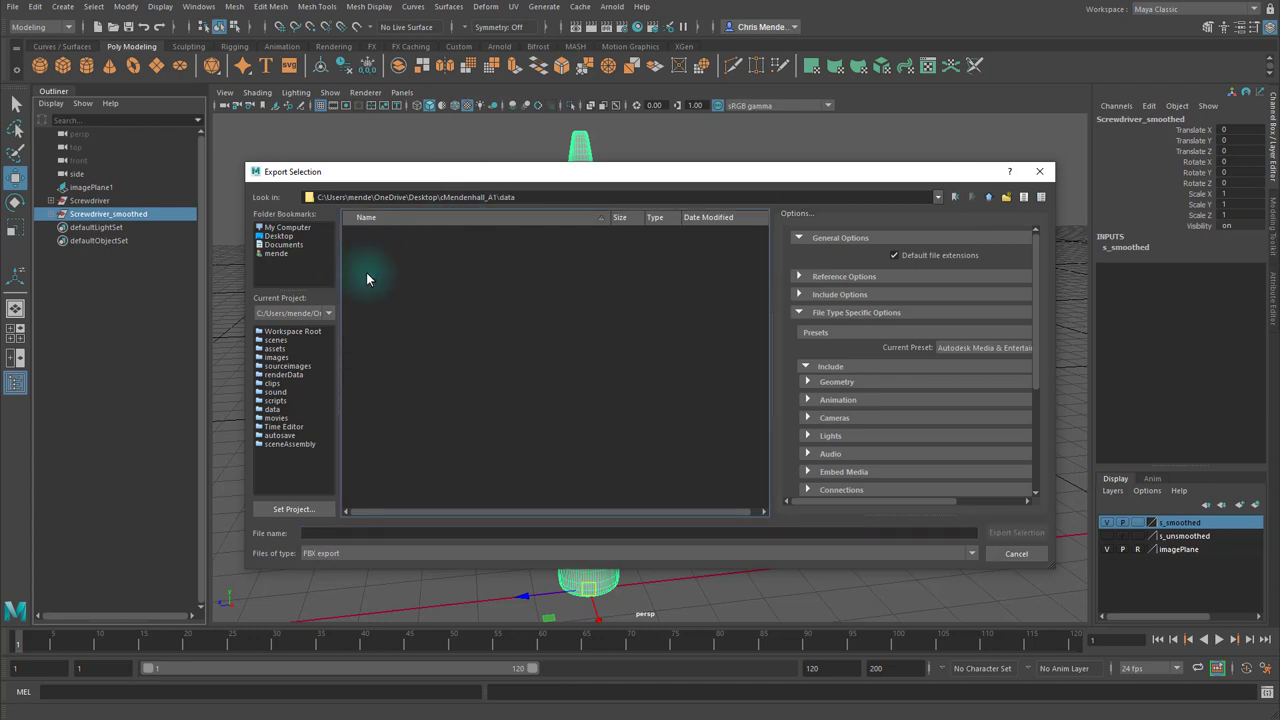
click(354, 533)
text(screwdriver)
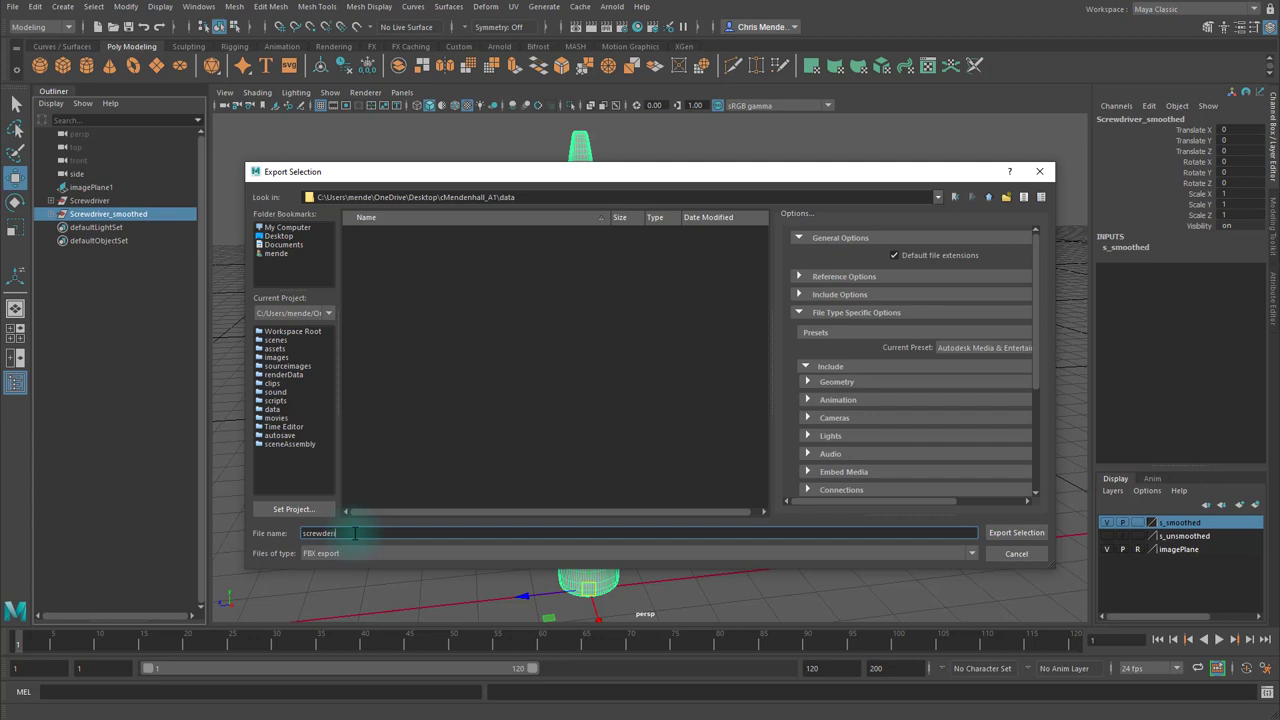
click(1020, 535)
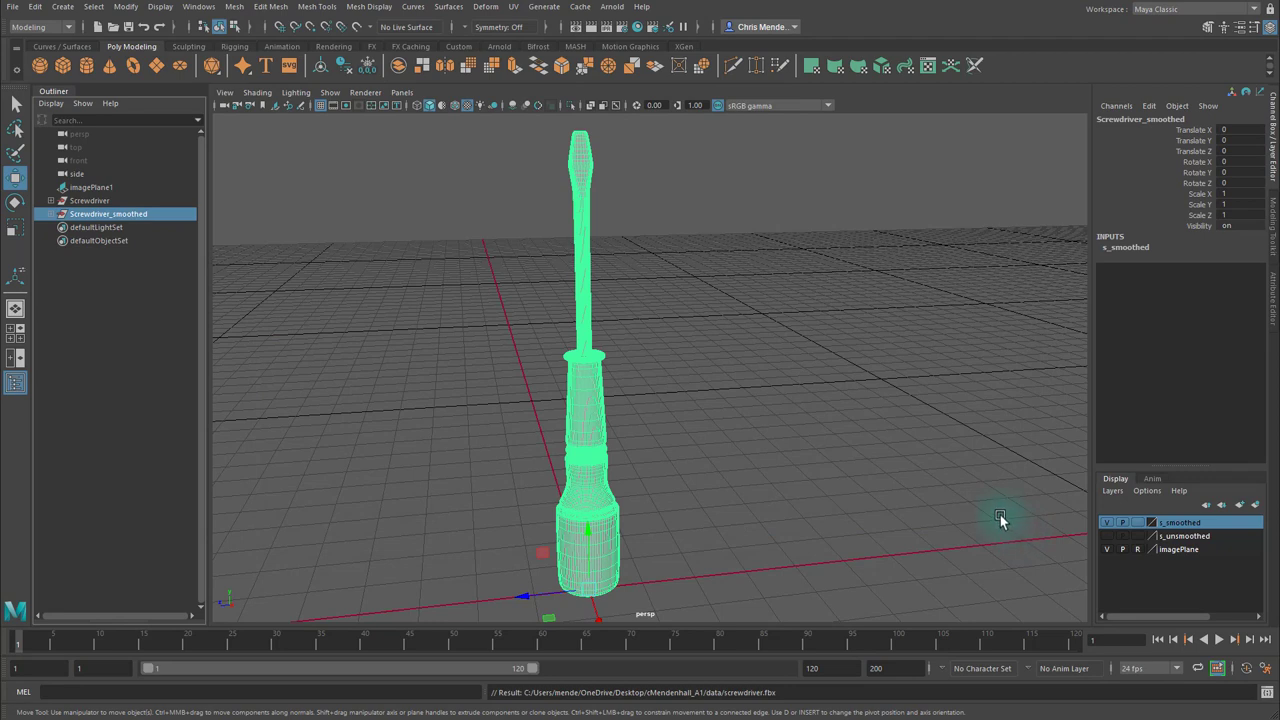
Reselect the screwdriver and save the scene as screwdriver_v05.ma with Ctrl+S
click(1000, 515)
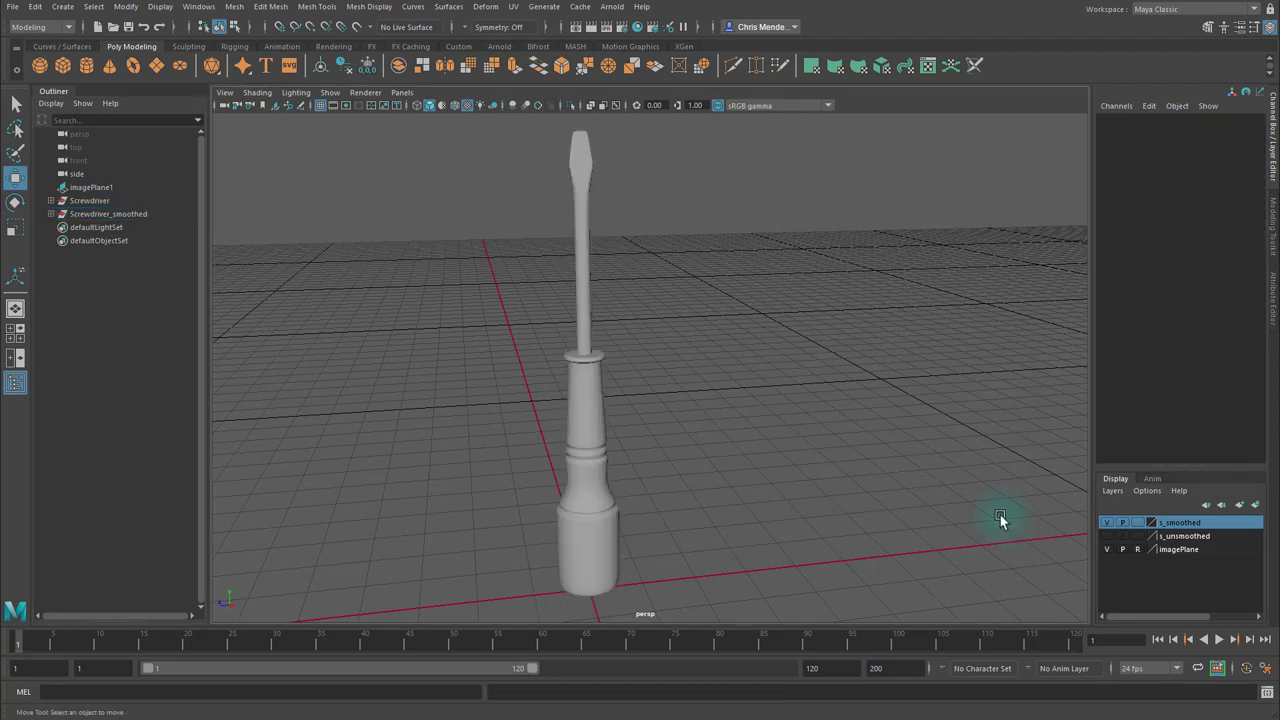
click(621, 410)
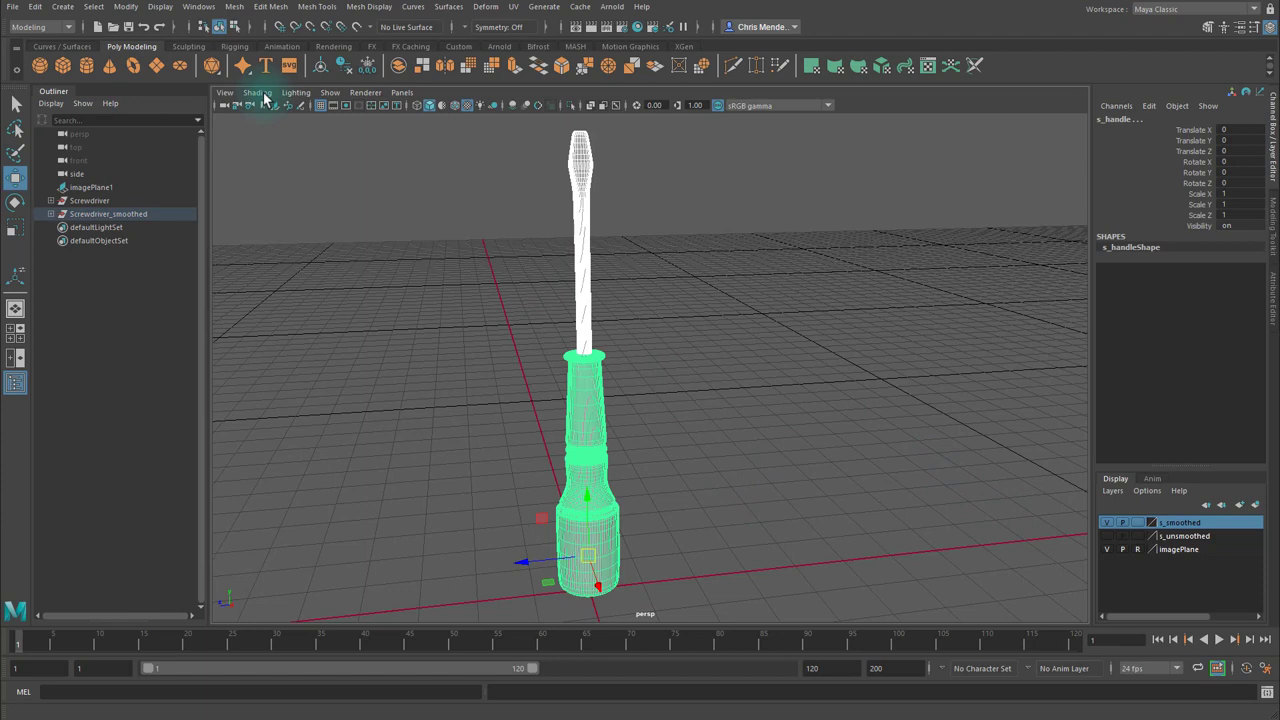
key(ctrl+s)
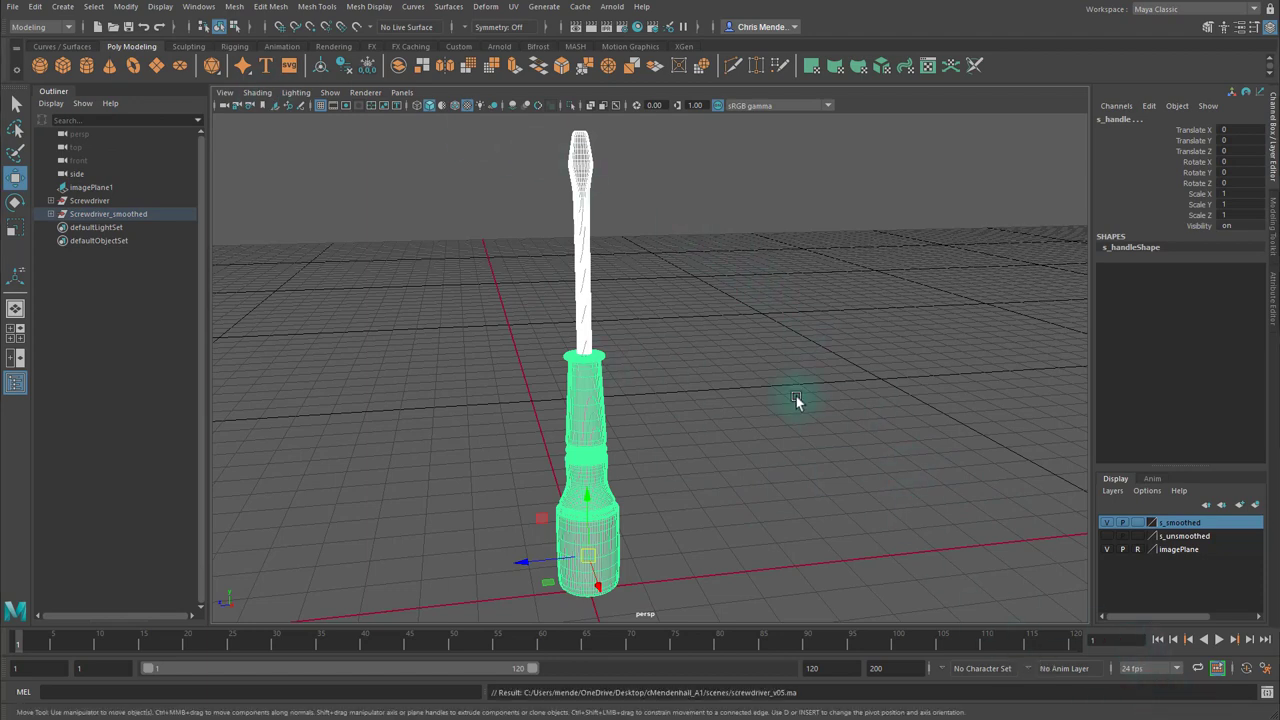
click(690, 387)
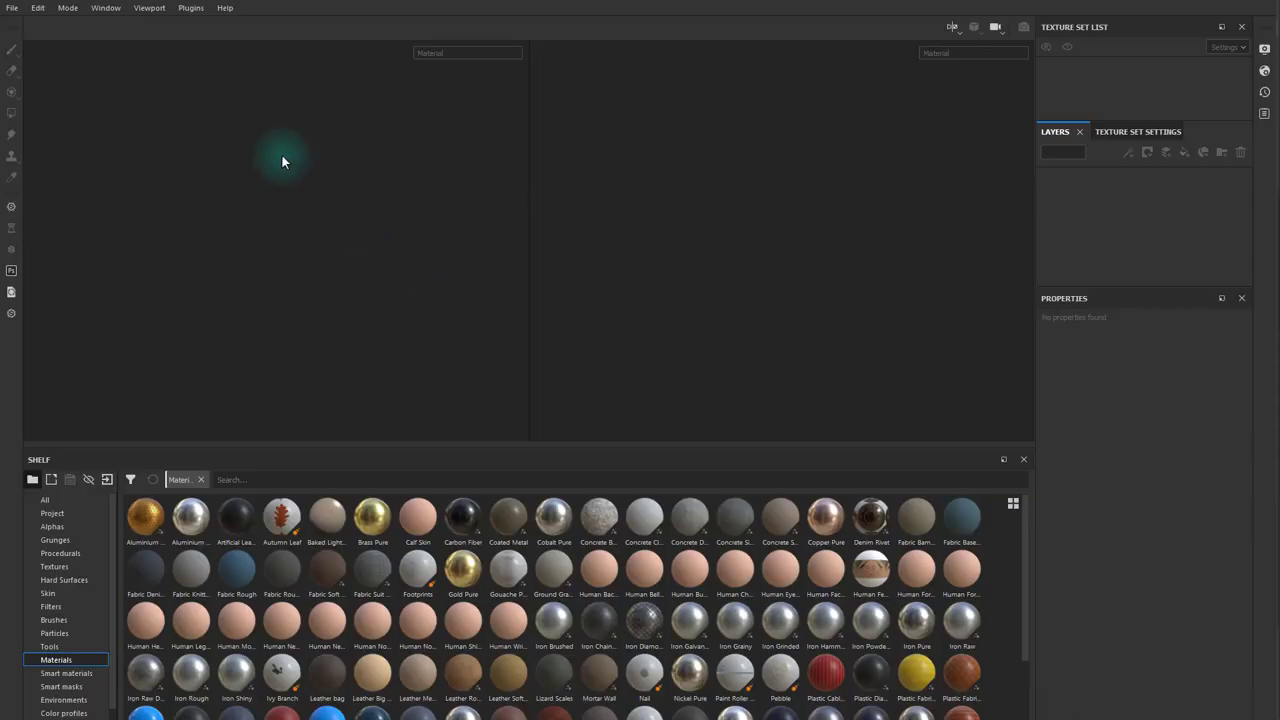
Create a new project from cMendenhall_A1/data/screwdriver.fbx at 2048 document resolution
click(12, 8)
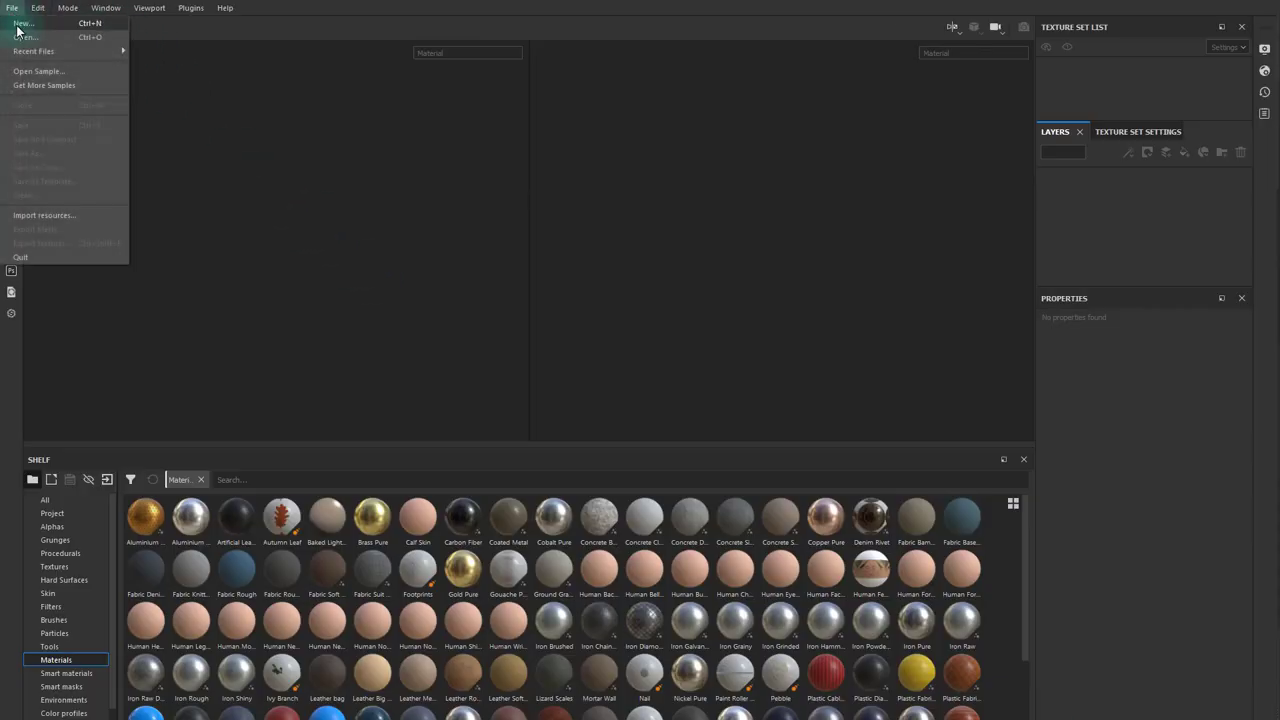
click(17, 25)
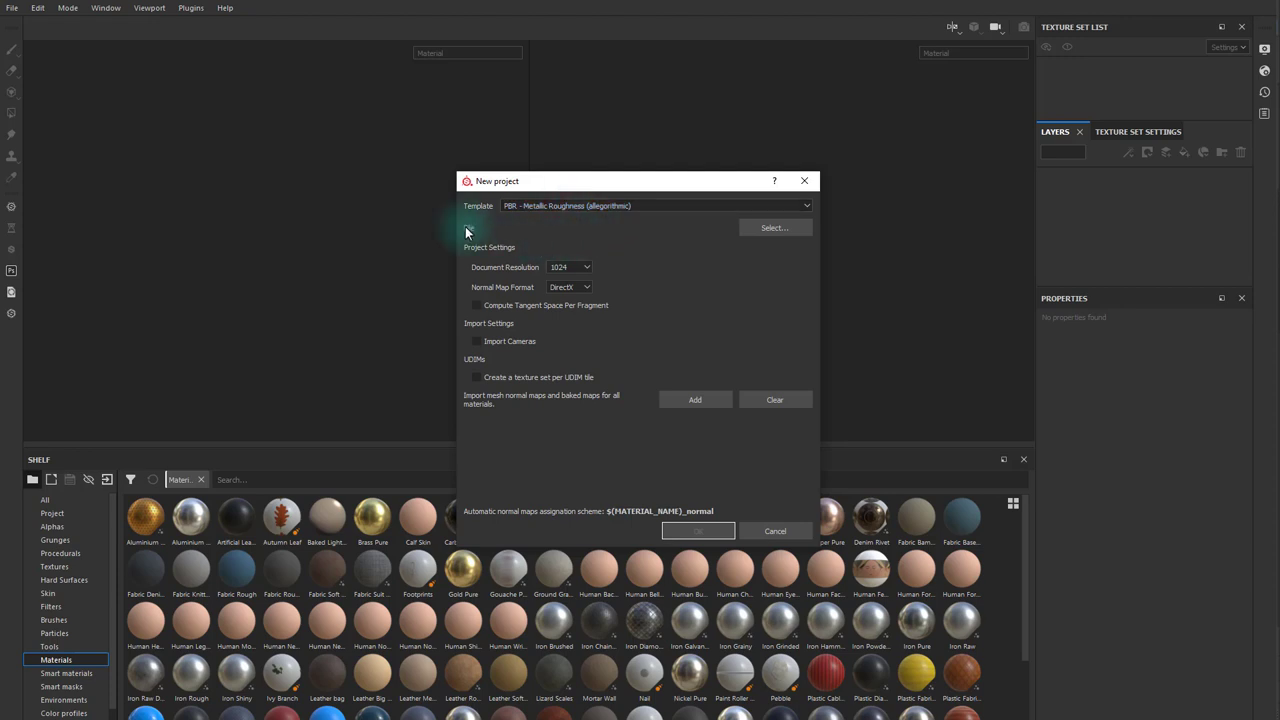
click(775, 228)
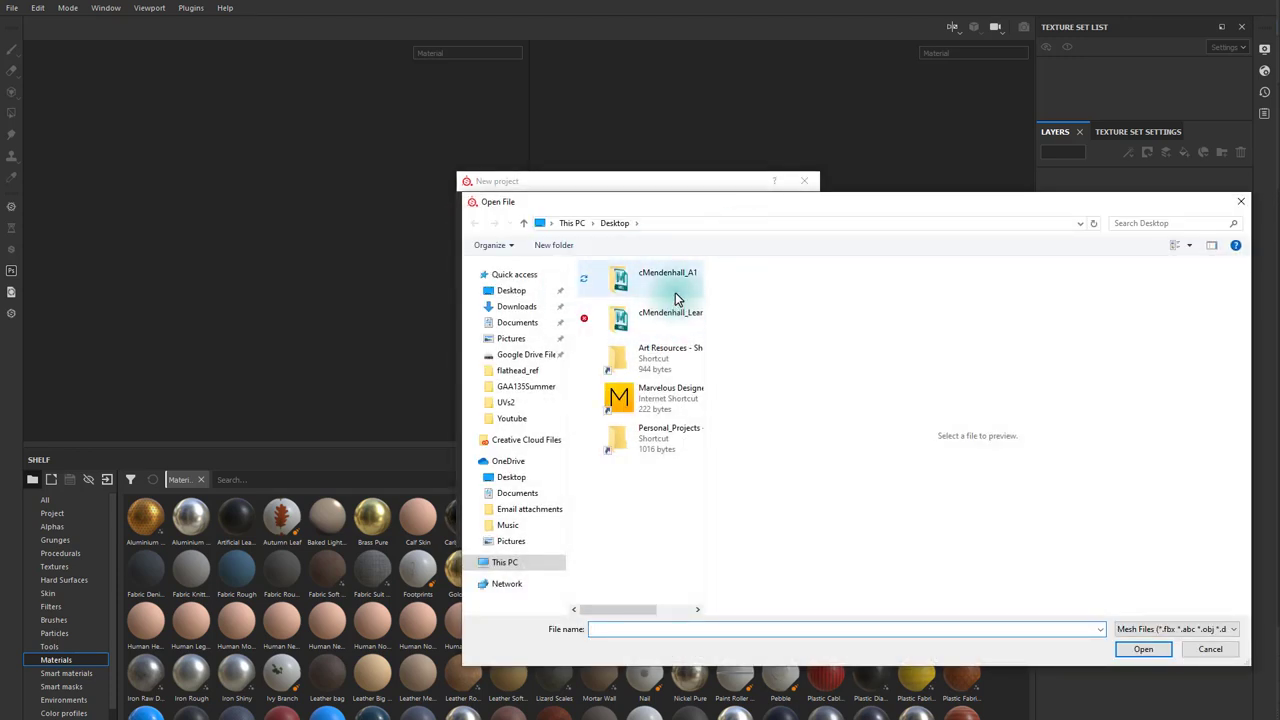
double_click(675, 274)
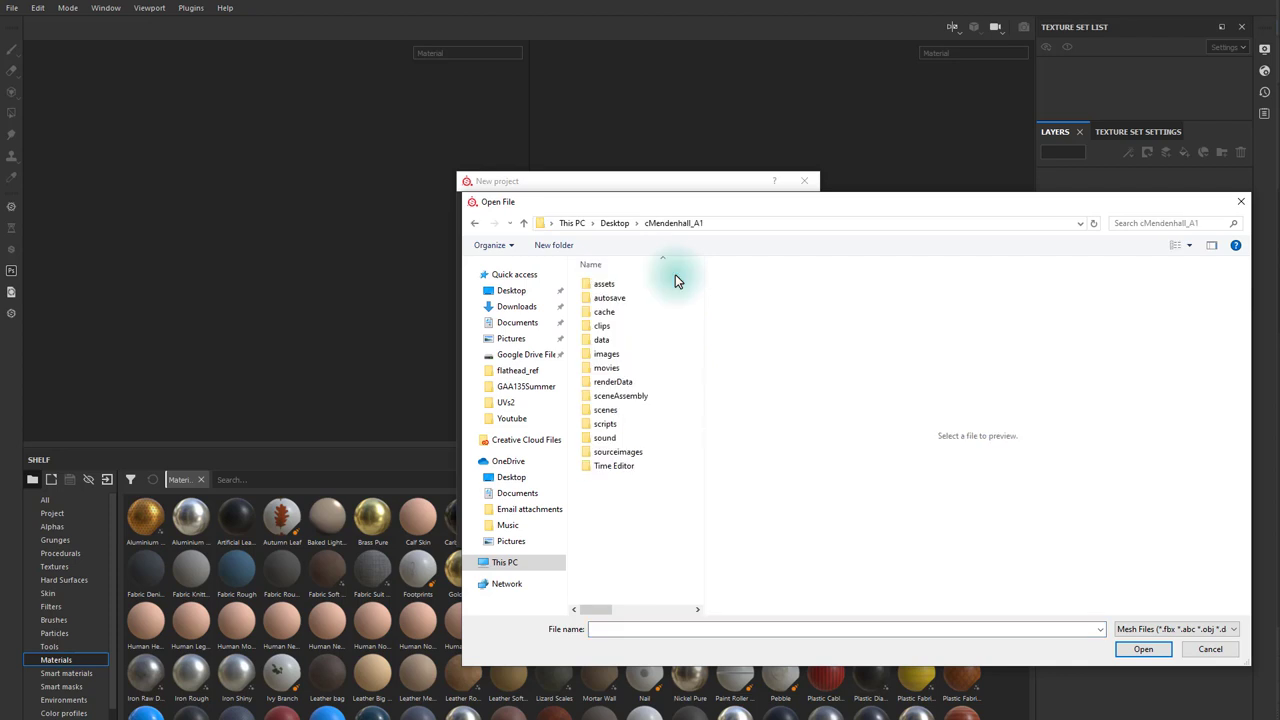
double_click(600, 341)
click(613, 283)
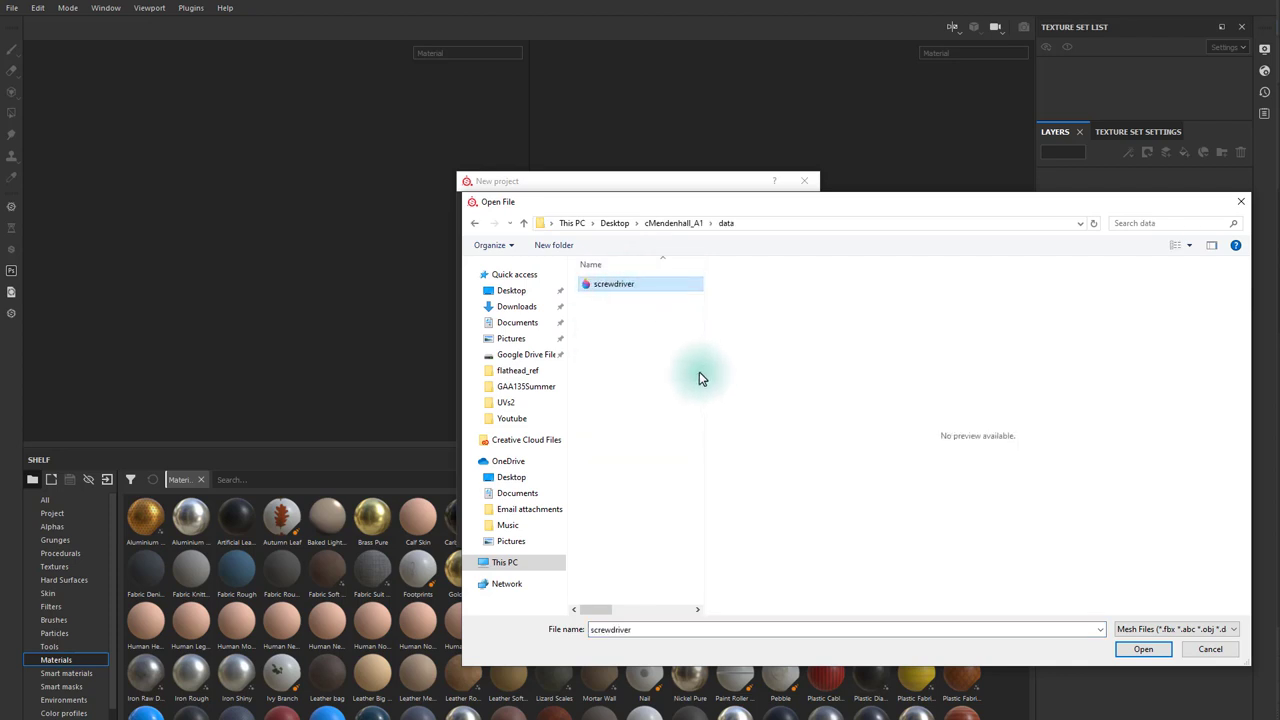
click(1143, 649)
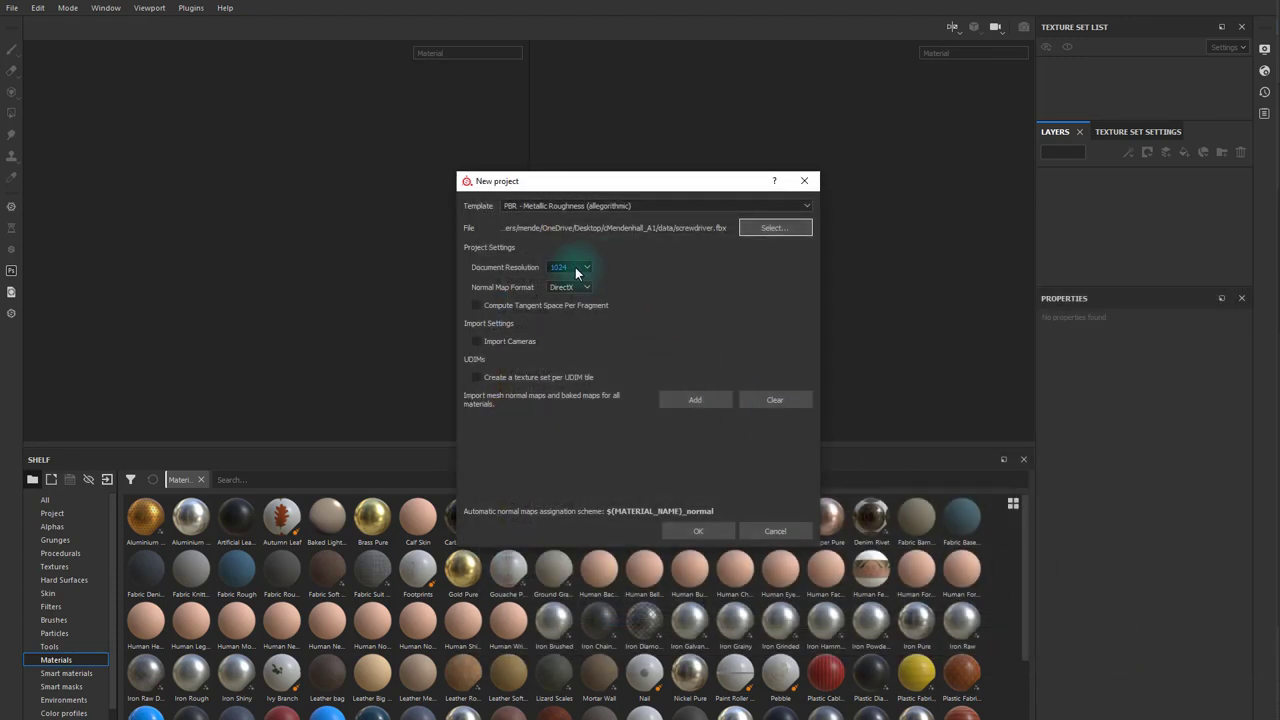
click(576, 272)
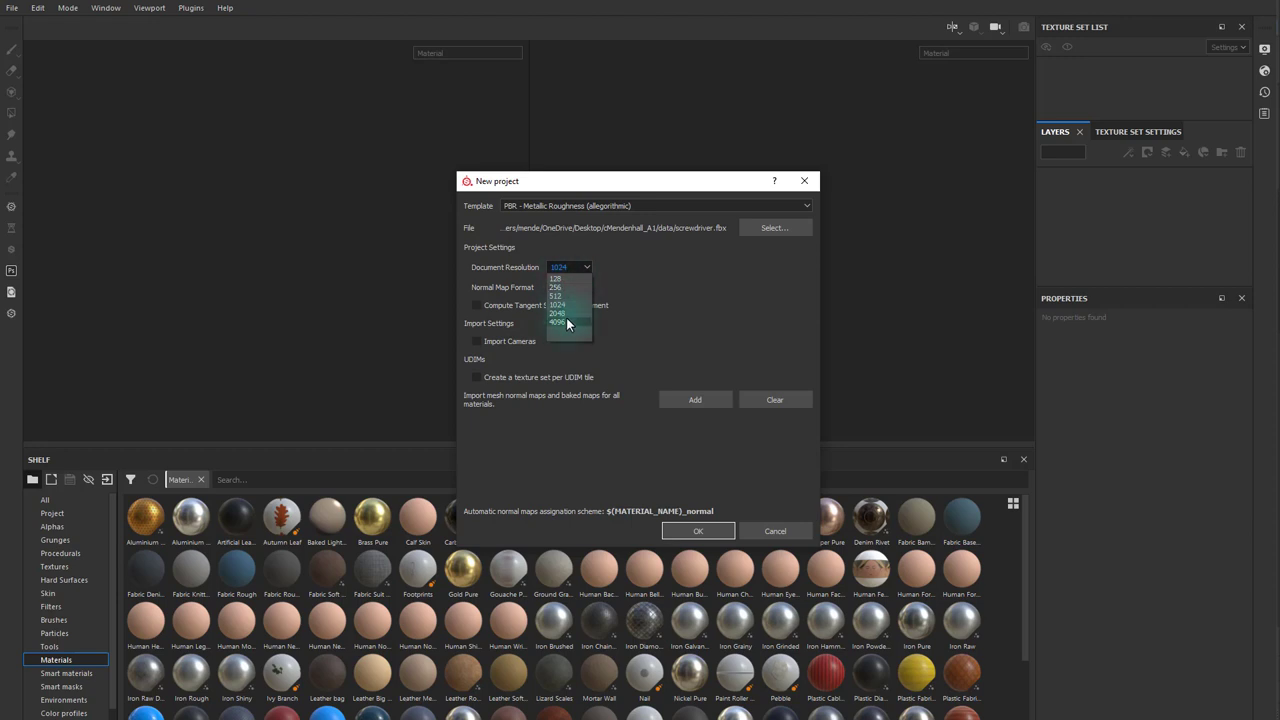
click(565, 314)
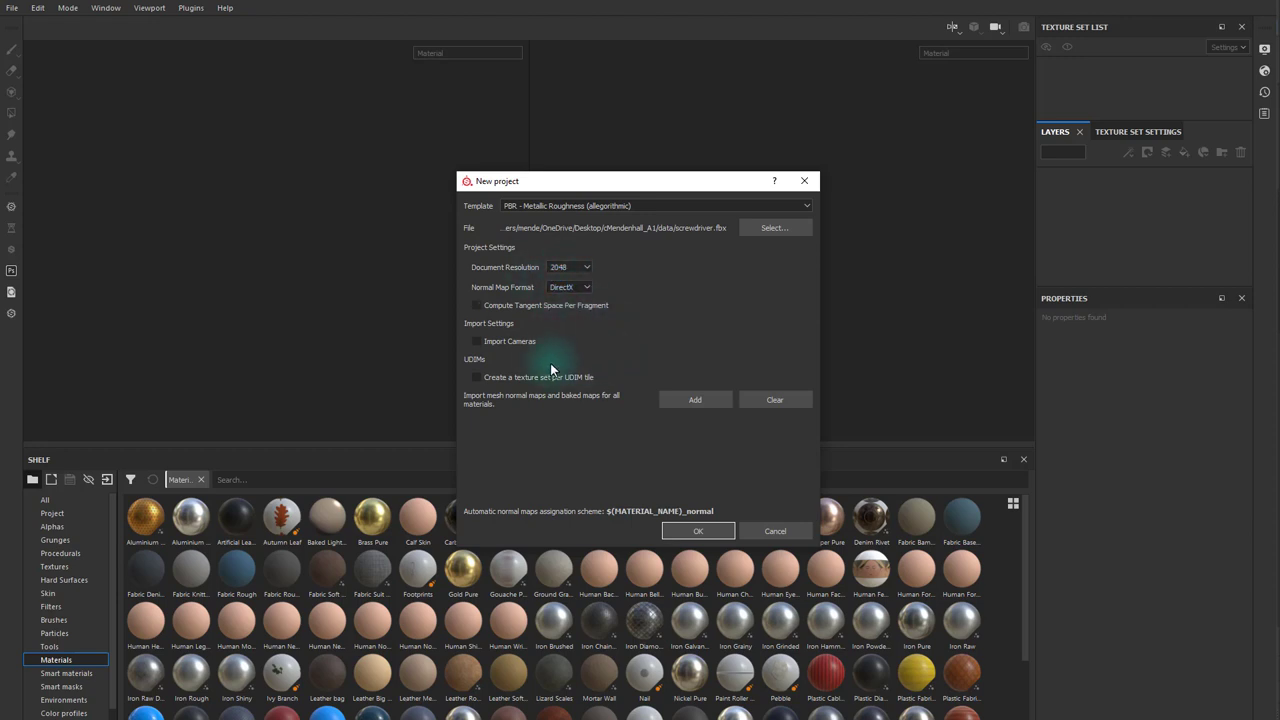
click(700, 531)
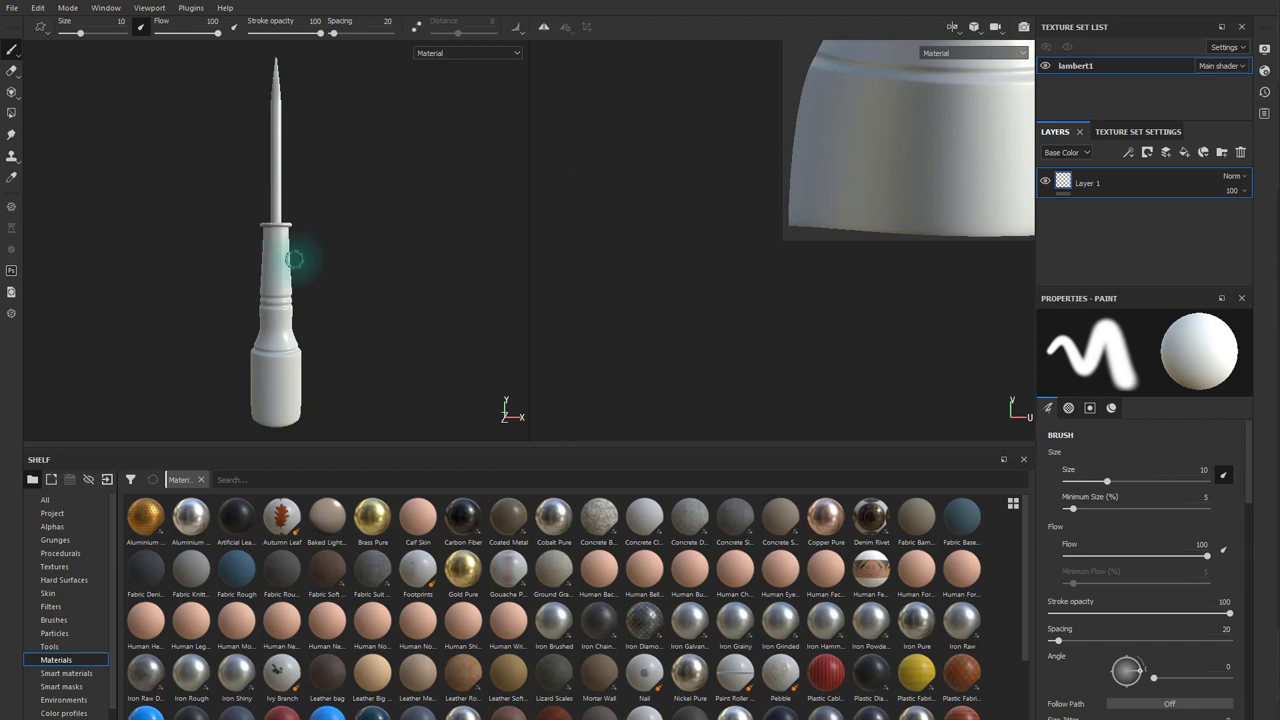
Fit the whole UV layout in the 2D view and orbit the screwdriver slightly
key(f)
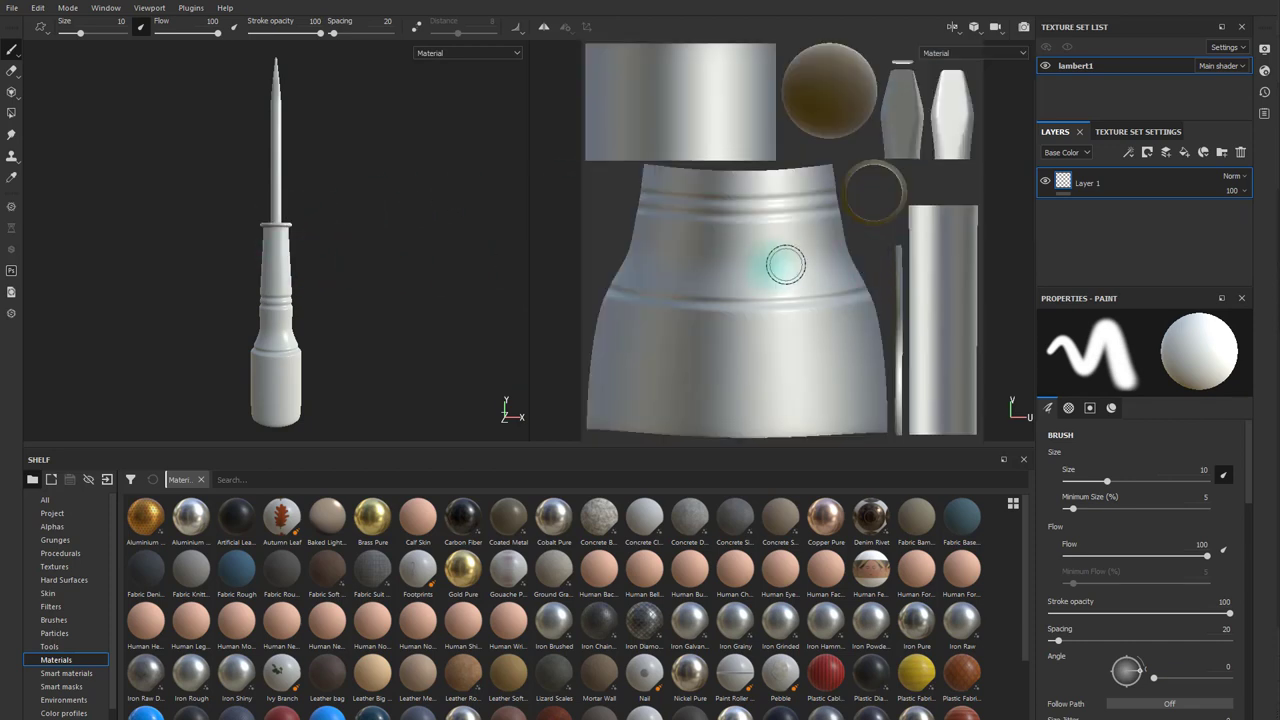
mouse_move(357, 268)
alt+mouse_down()
mouse_move(380, 256)
mouse_move(580, 277)
mouse_move(457, 291)
mouse_move(440, 246)
alt+mouse_up()
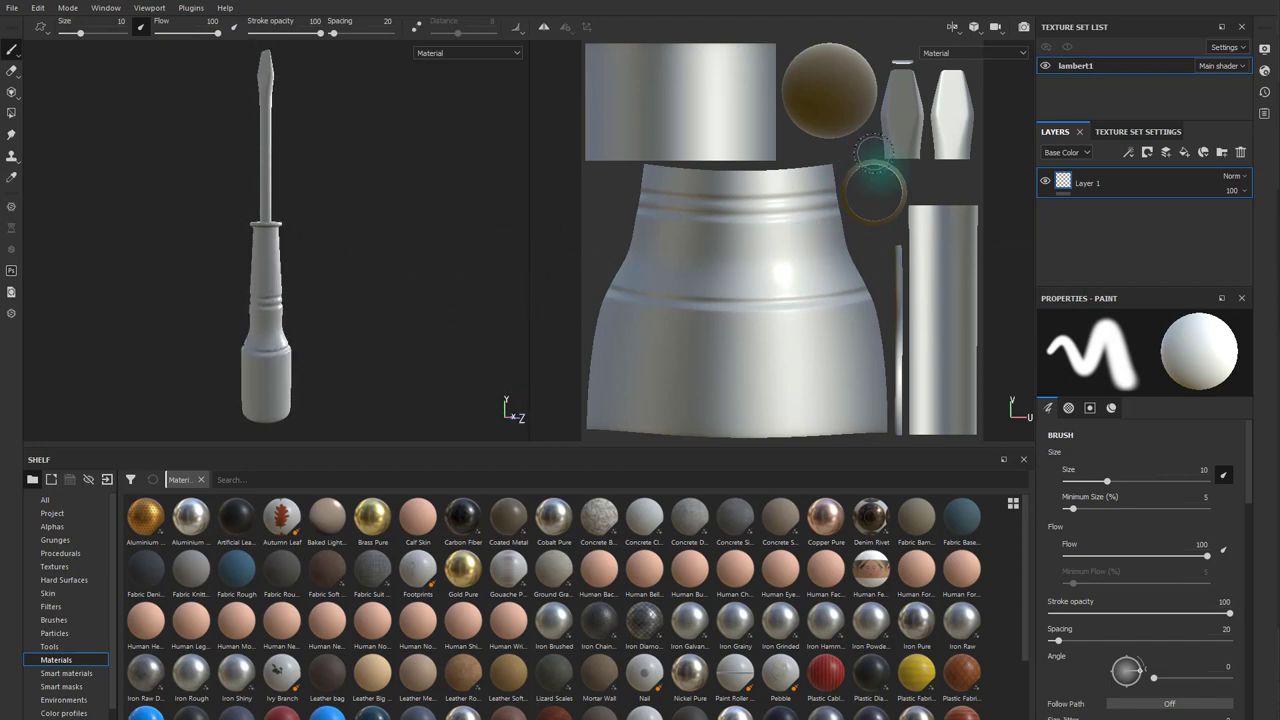
scroll(860, 206, down, 2)
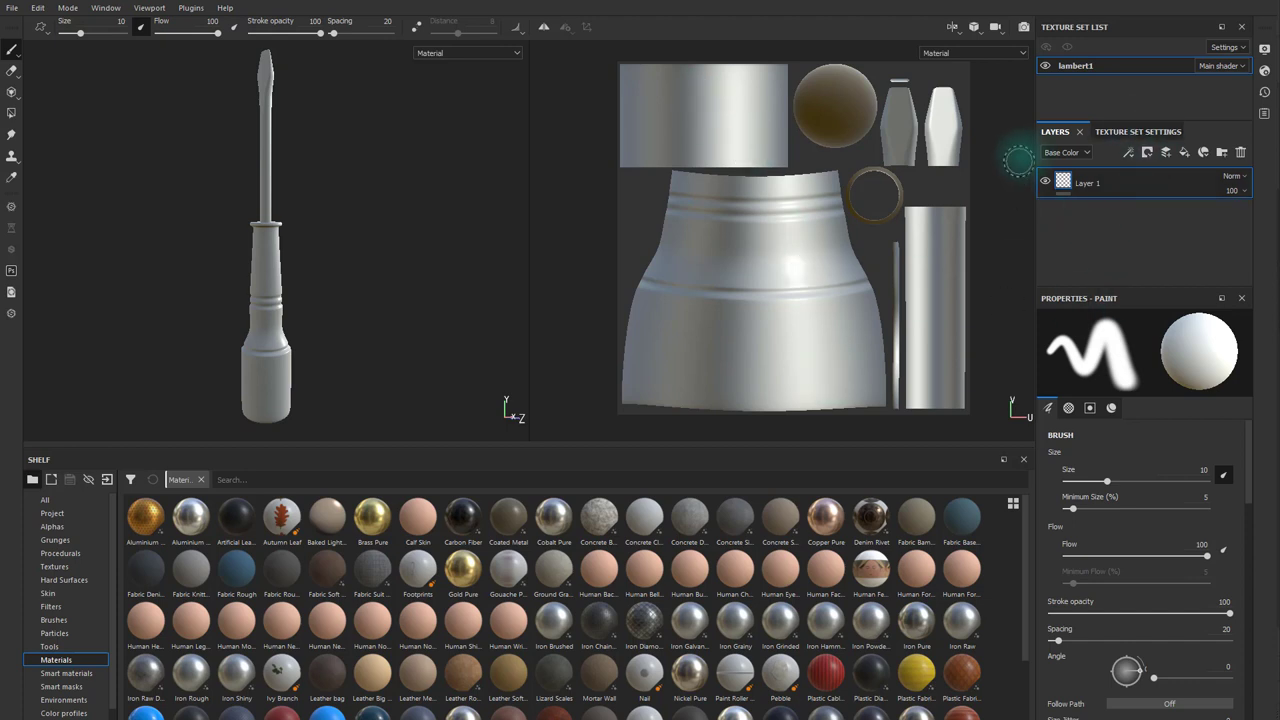
Scroll Texture Set Settings down to Mesh maps and open Bake Mesh Maps for lambert1
click(1130, 132)
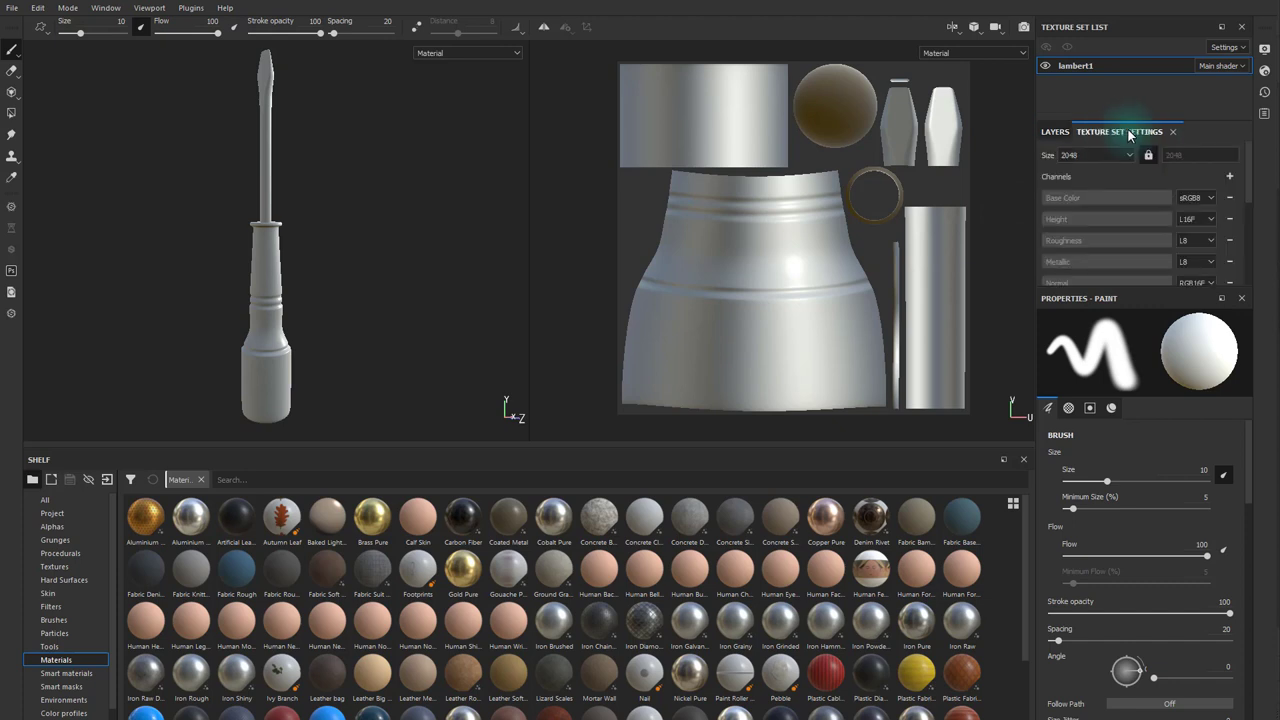
drag(1250, 168, 1246, 211)
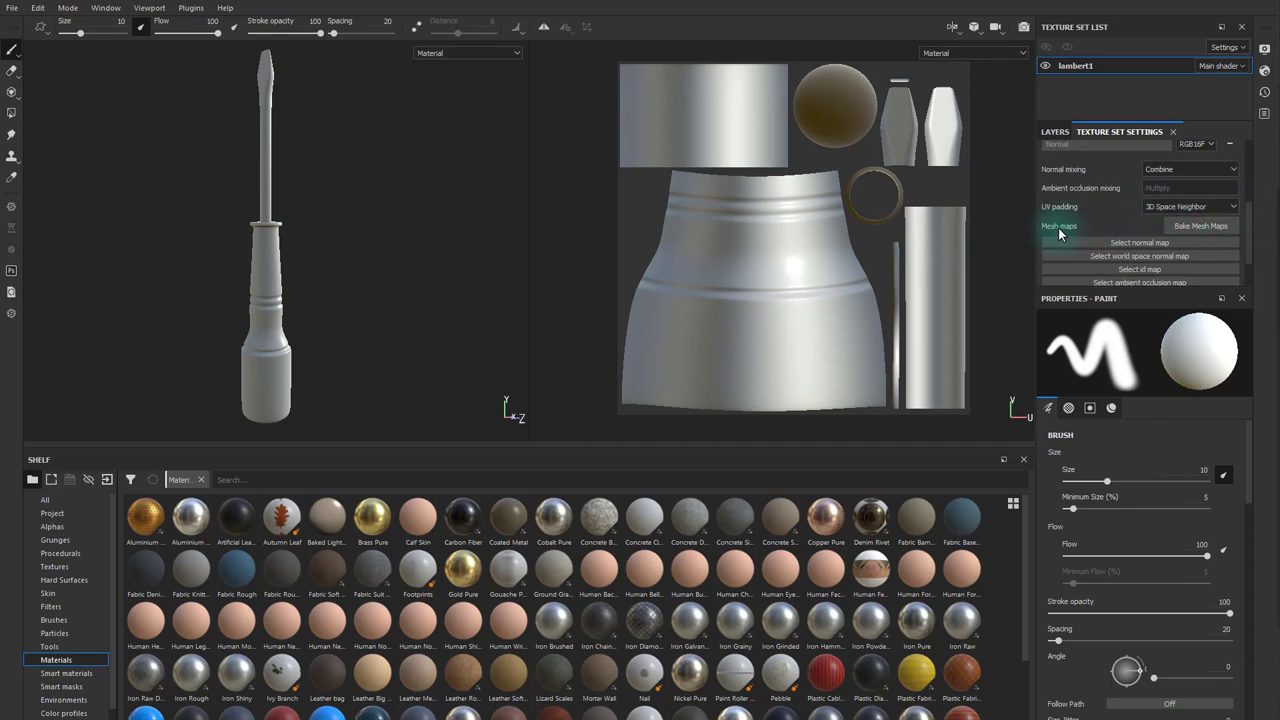
click(1207, 229)
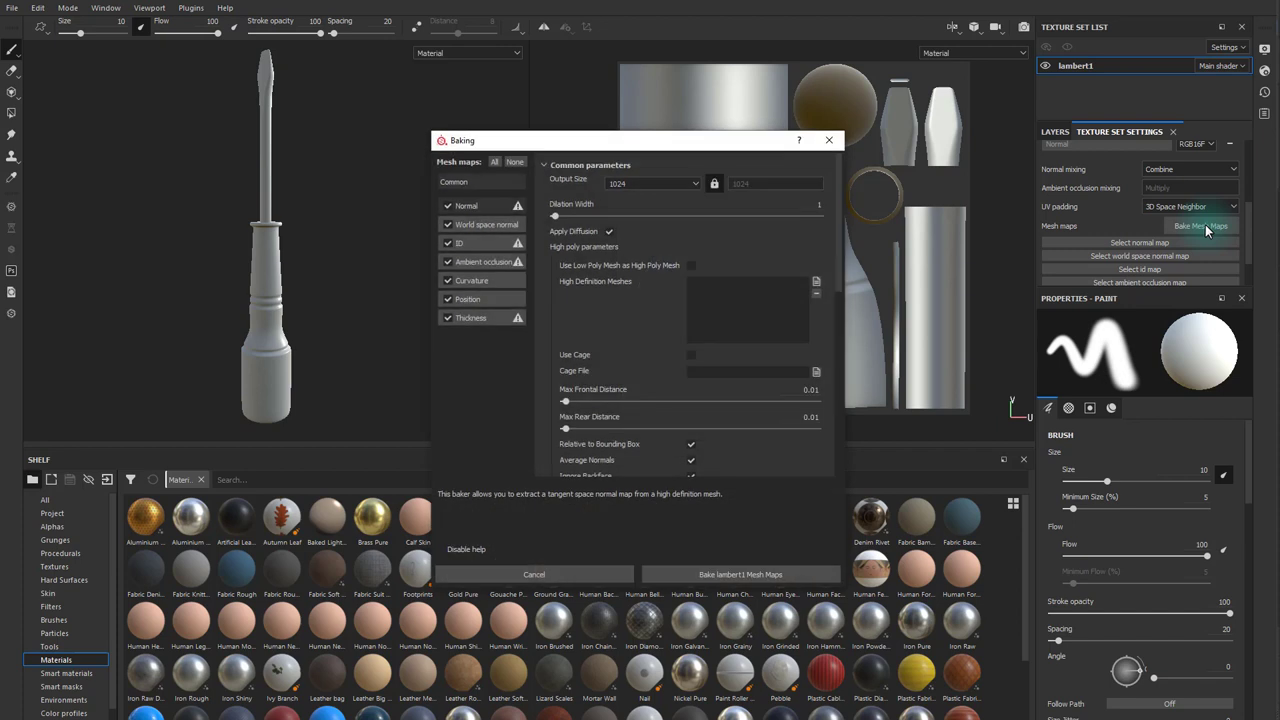
Move the Baking window aside, exclude the ID map and set output size to 2048
drag(566, 141, 495, 112)
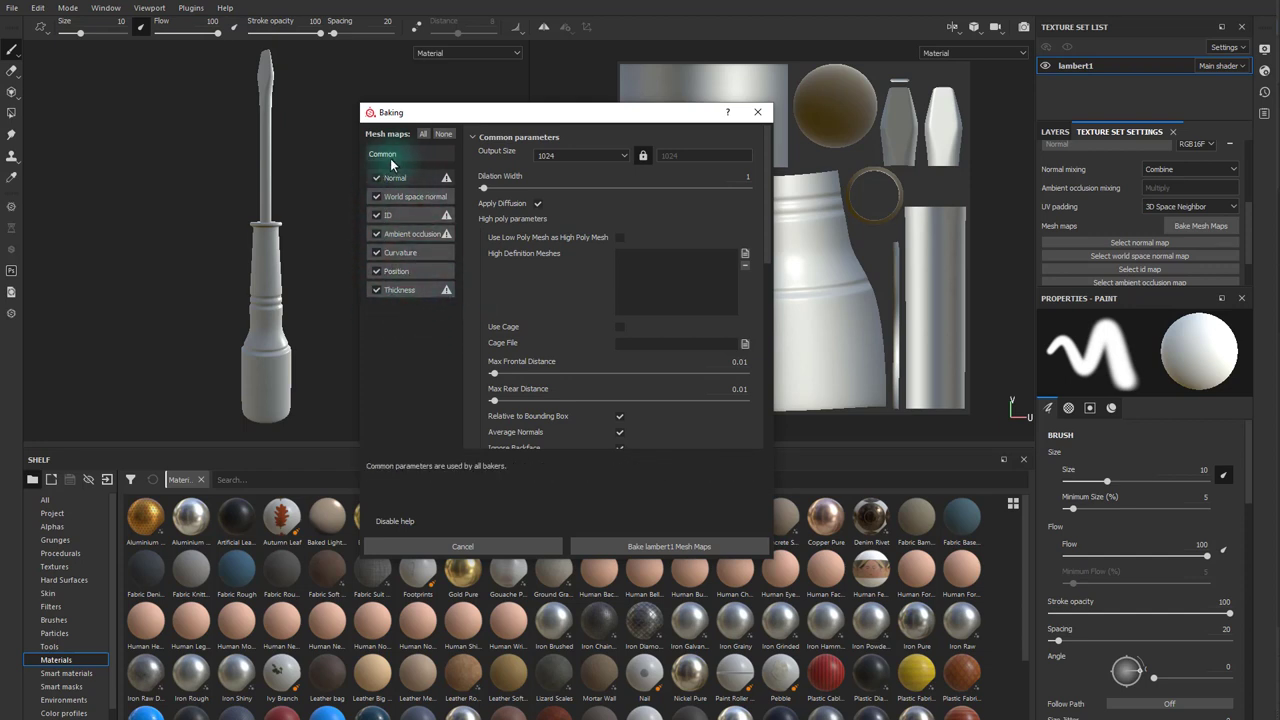
click(377, 217)
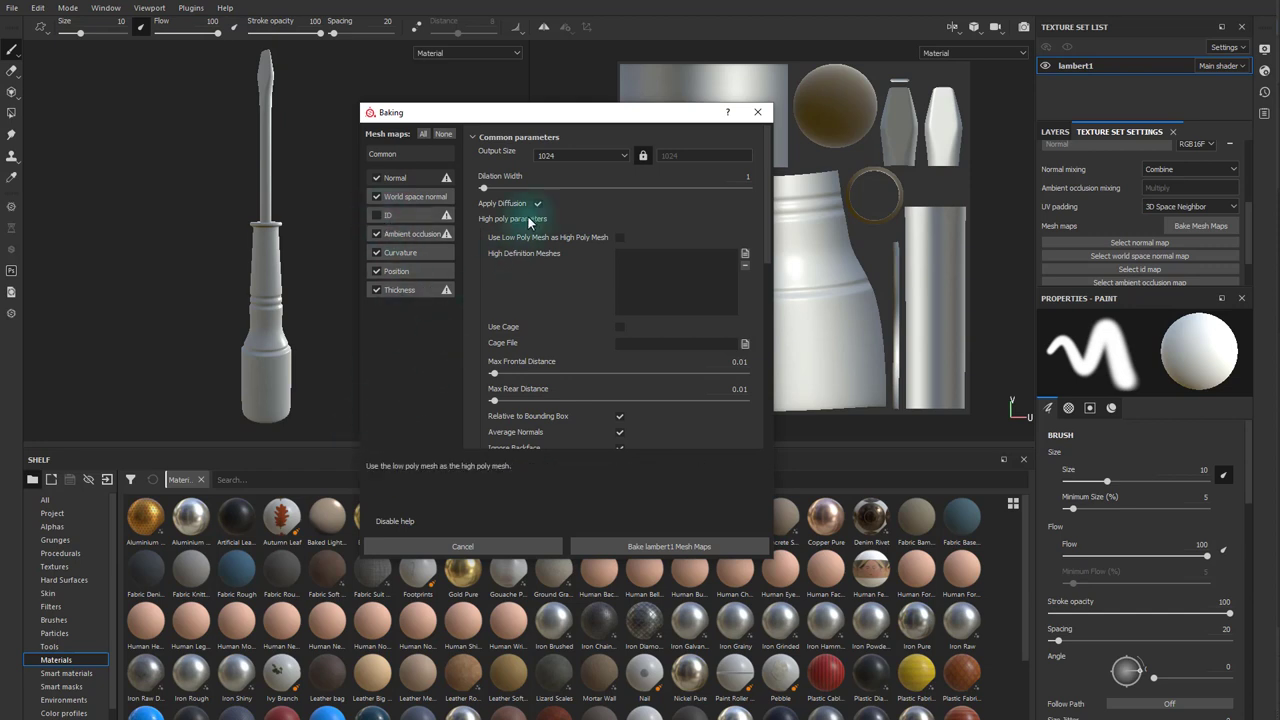
click(545, 157)
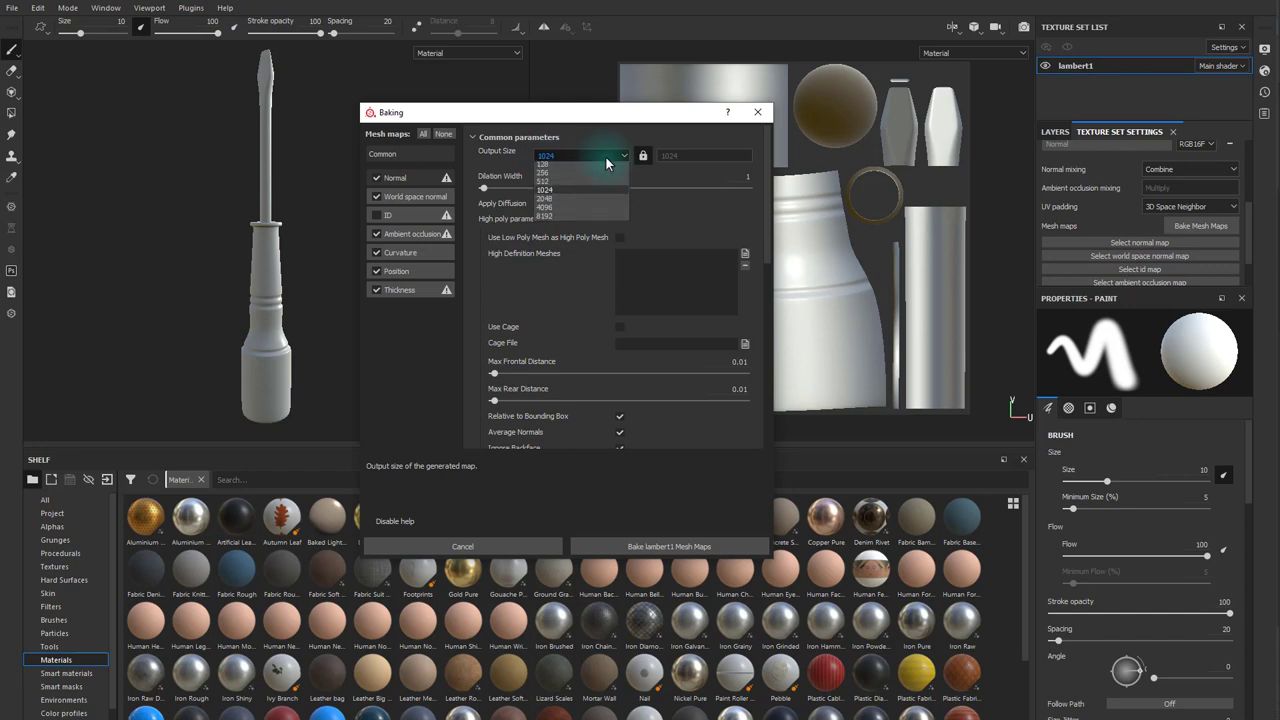
click(561, 219)
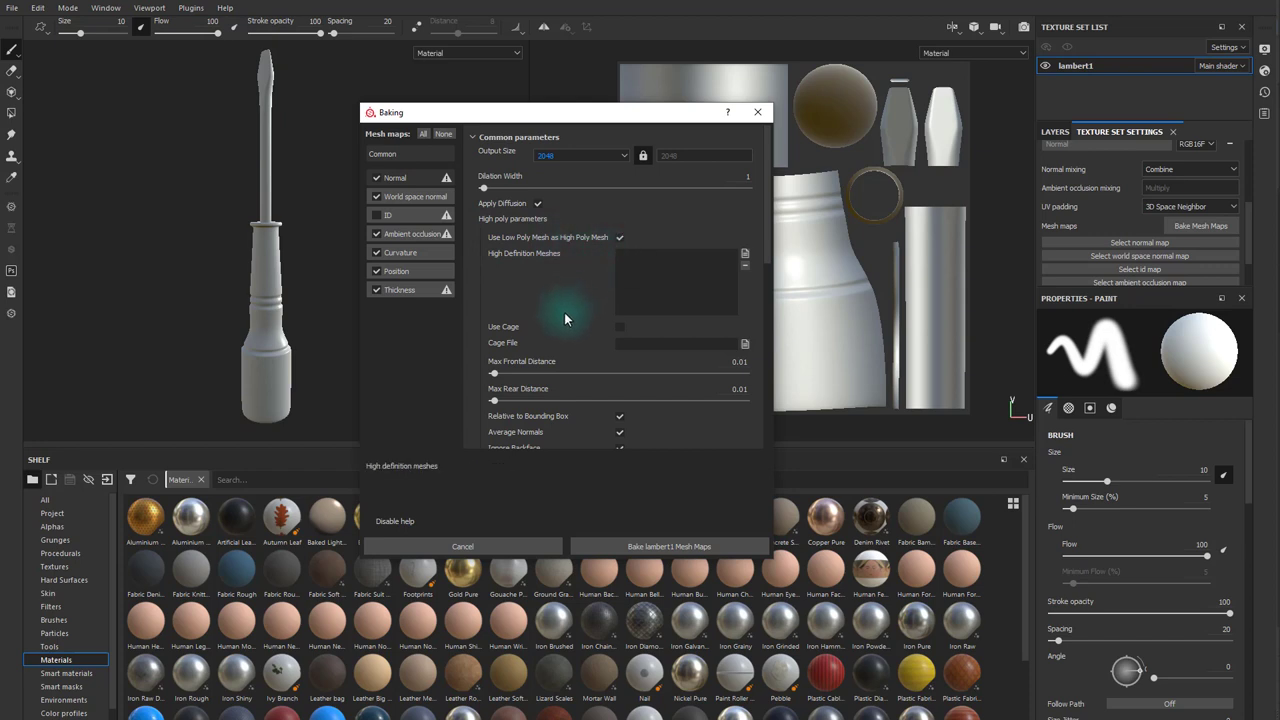
scroll(568, 319, down, 1)
scroll(573, 273, down, 2)
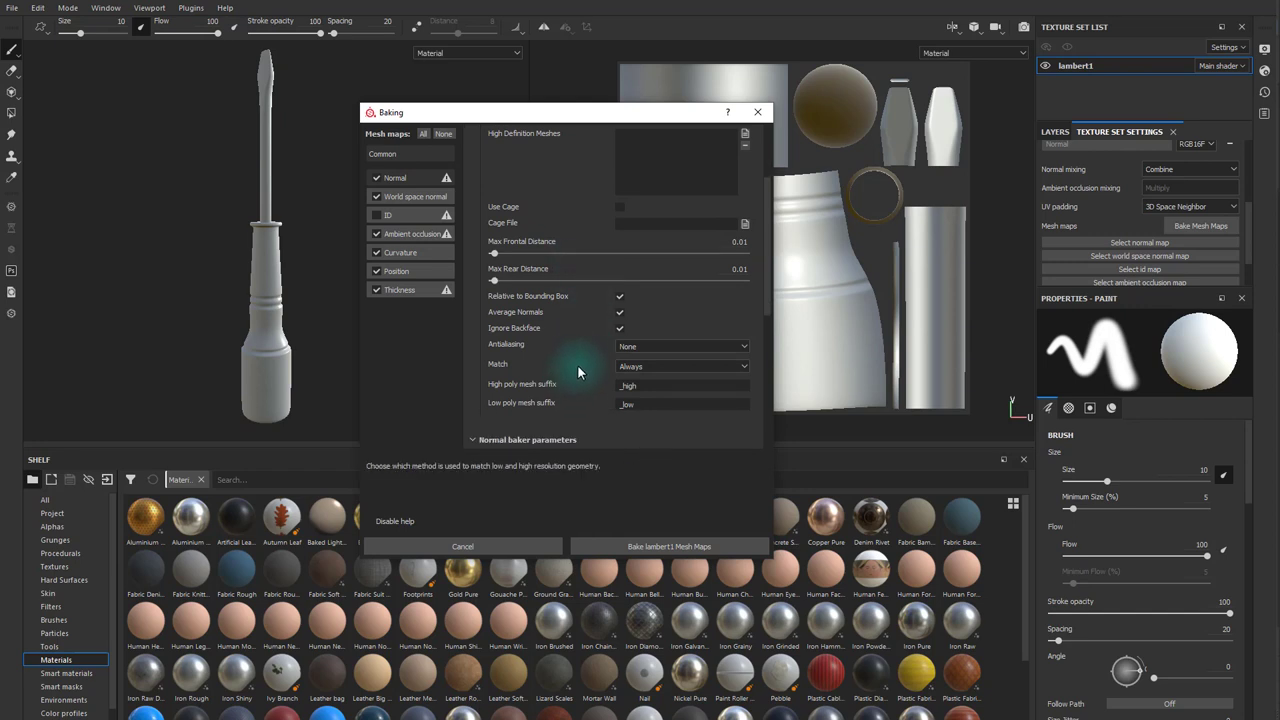
Choose Subsampling 4x4 in the bake's Antialiasing dropdown
click(660, 349)
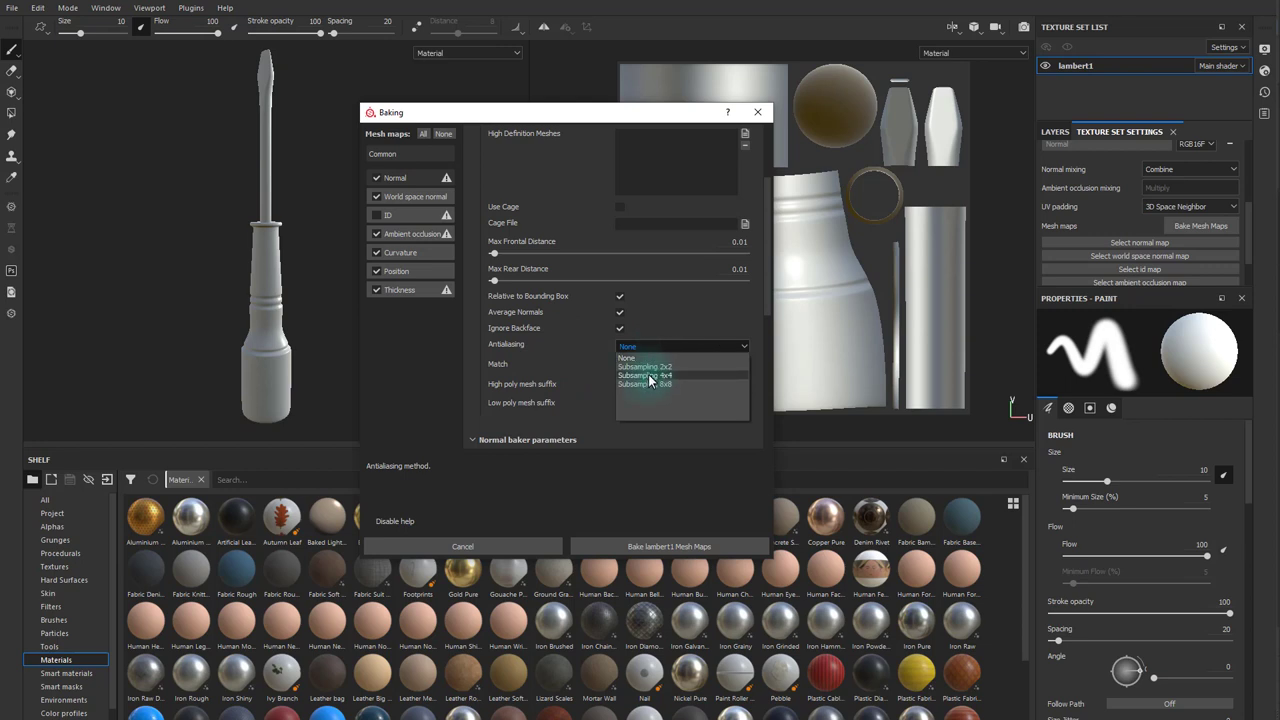
click(648, 376)
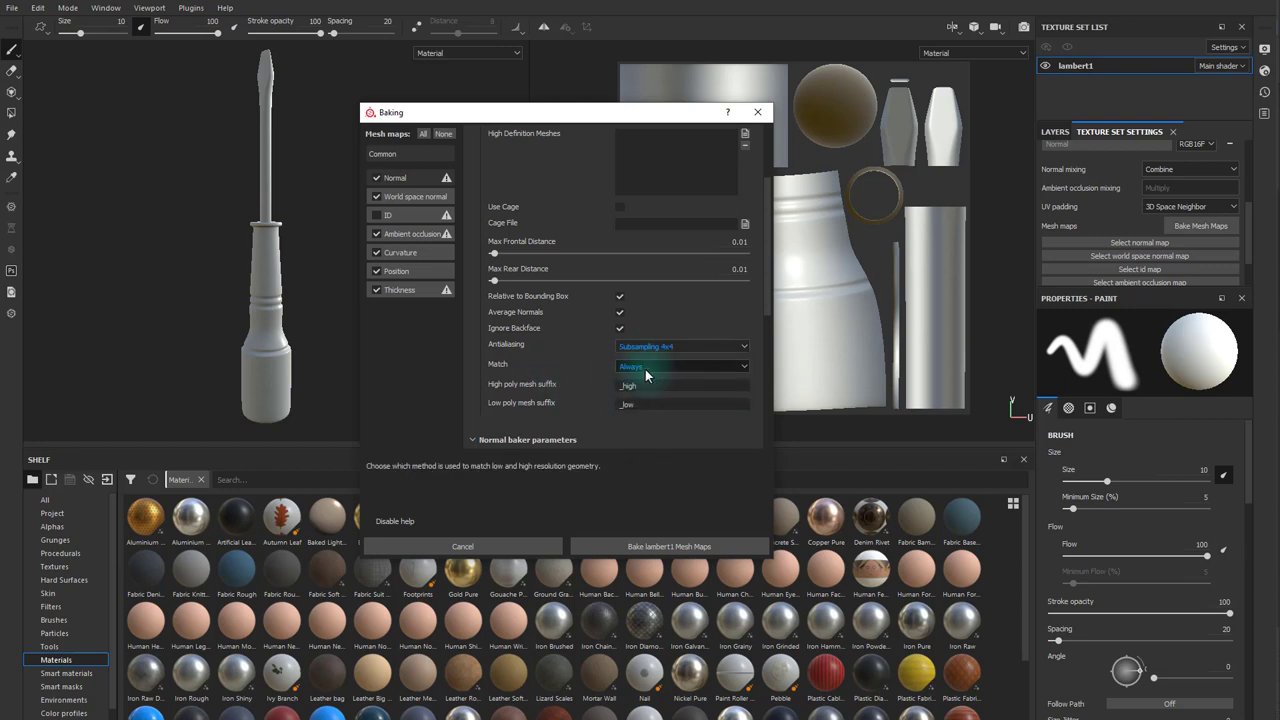
scroll(573, 393, down, 2)
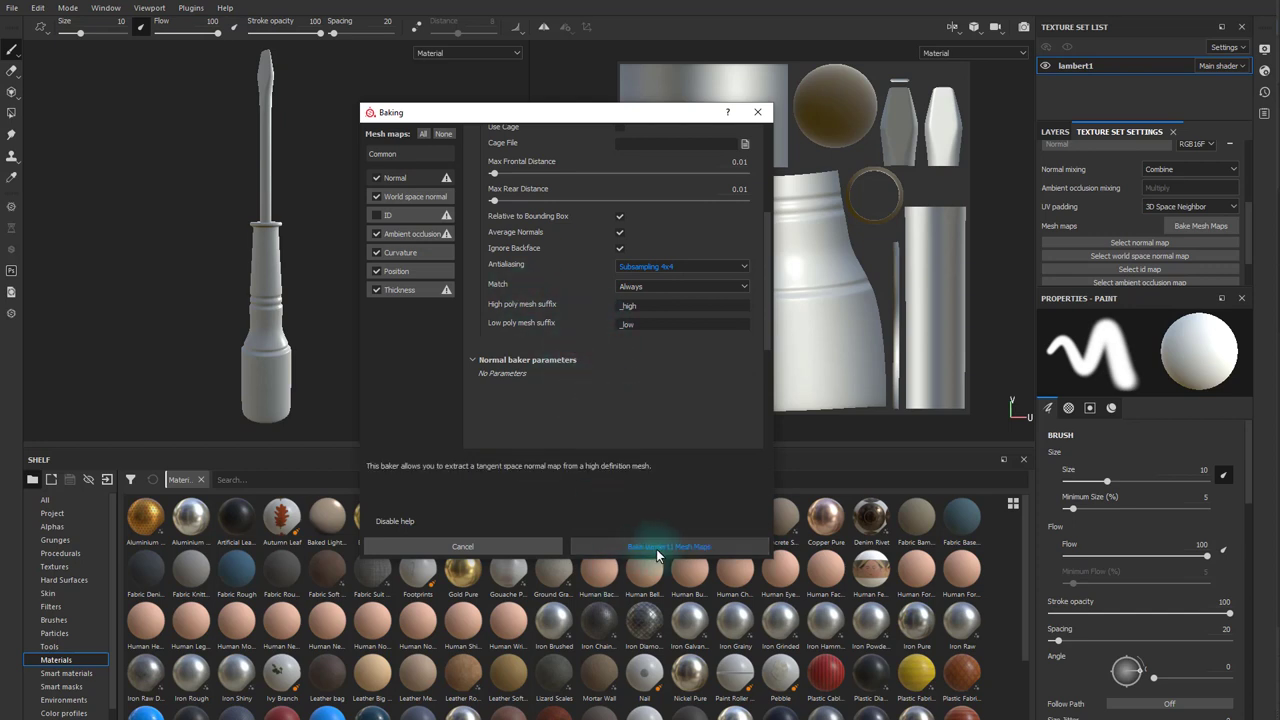
Bake the lambert1 mesh maps and close the Baking finished report with OK
click(669, 547)
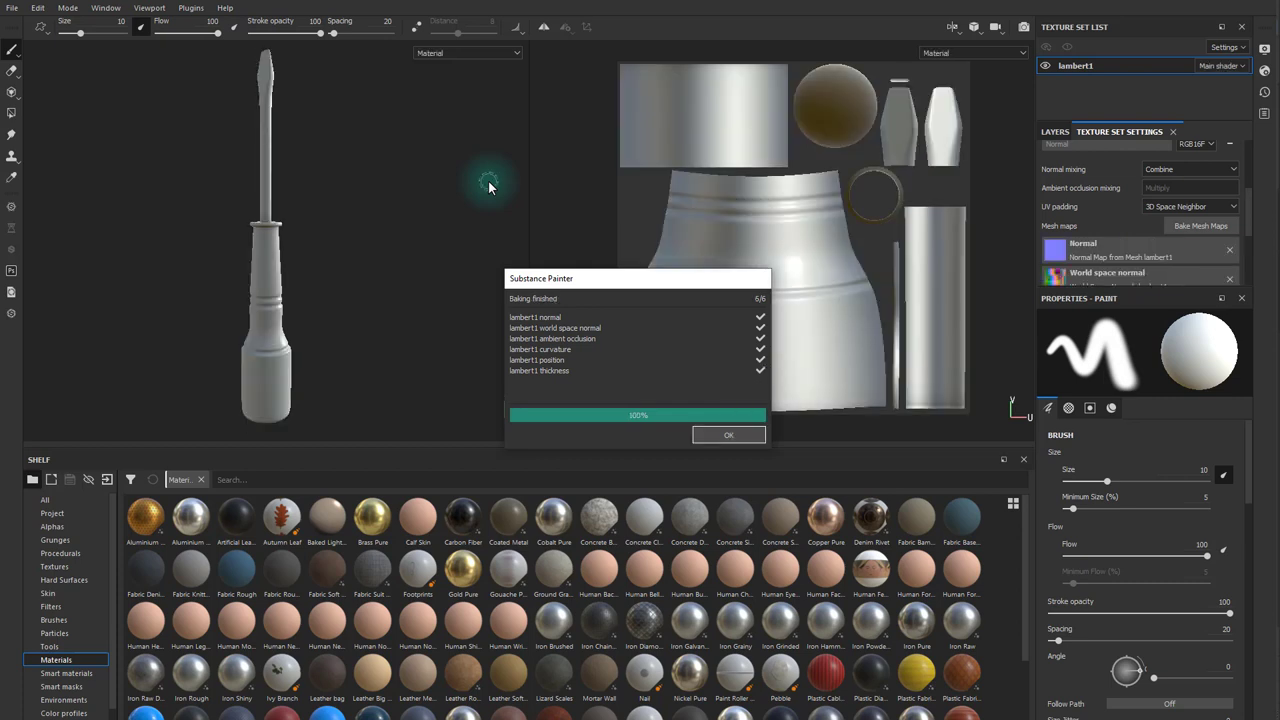
click(731, 436)
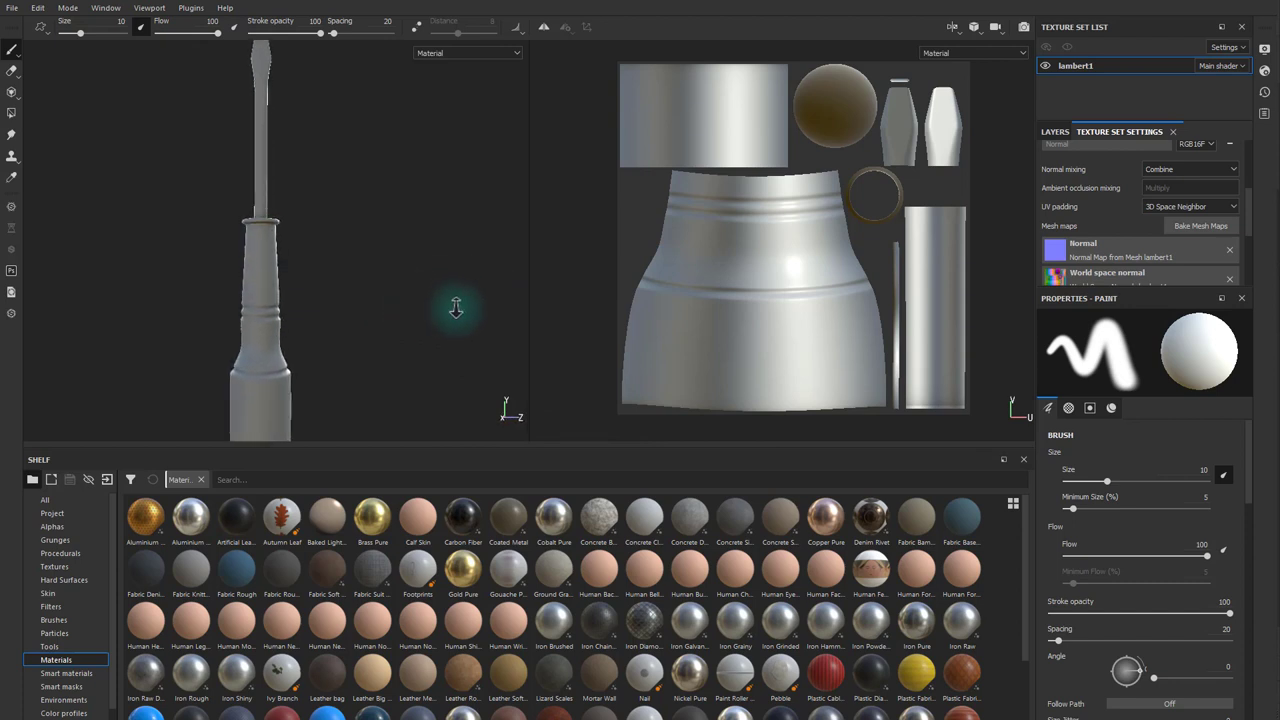
Orbit and zoom the 3D view to inspect the handle's underside, rounded end and neck rings
alt+right_drag(363, 257, 527, 268)
alt+drag(527, 268, 194, 309)
alt+middle_drag(194, 309, 410, 241)
alt+drag(410, 241, 400, 349)
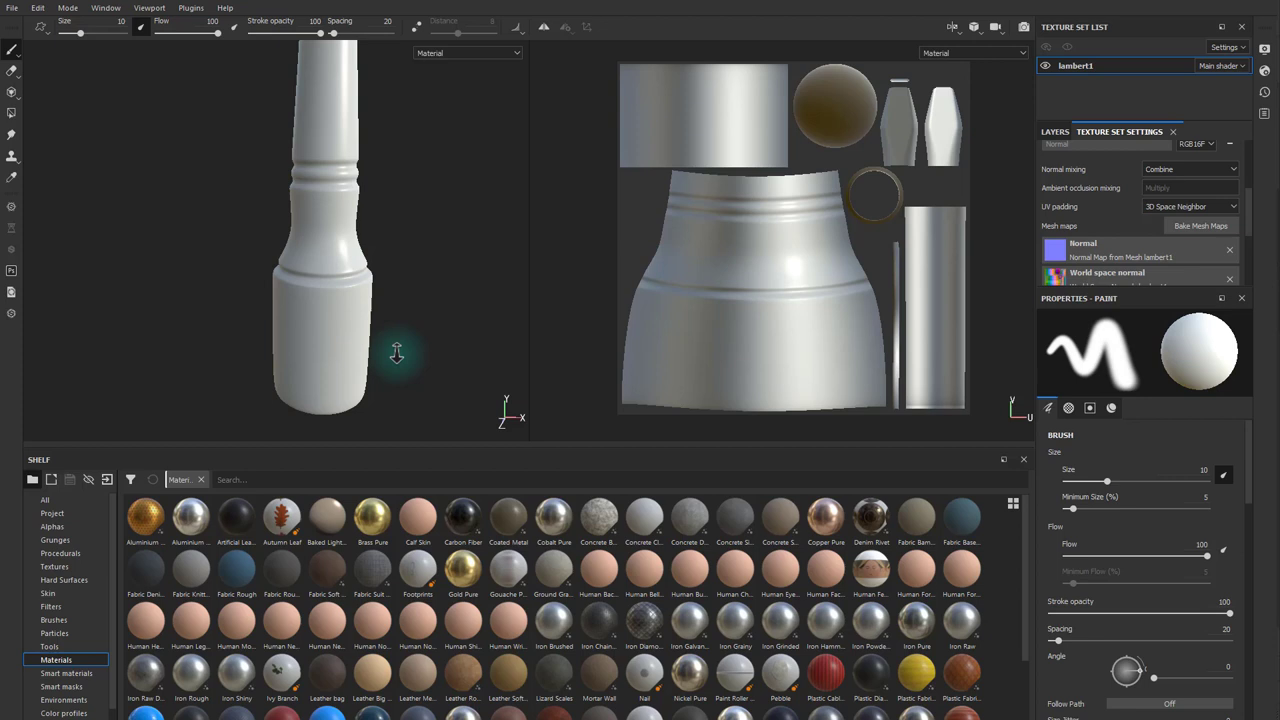
mouse_move(400, 349)
alt+right_down()
mouse_move(623, 366)
mouse_move(471, 331)
mouse_move(499, 264)
alt+right_up()
mouse_move(499, 264)
alt+mouse_down()
mouse_move(480, 206)
mouse_move(449, 309)
mouse_move(503, 257)
mouse_move(516, 307)
mouse_move(451, 363)
mouse_move(263, 371)
mouse_move(343, 306)
mouse_move(510, 295)
mouse_move(491, 249)
alt+mouse_up()
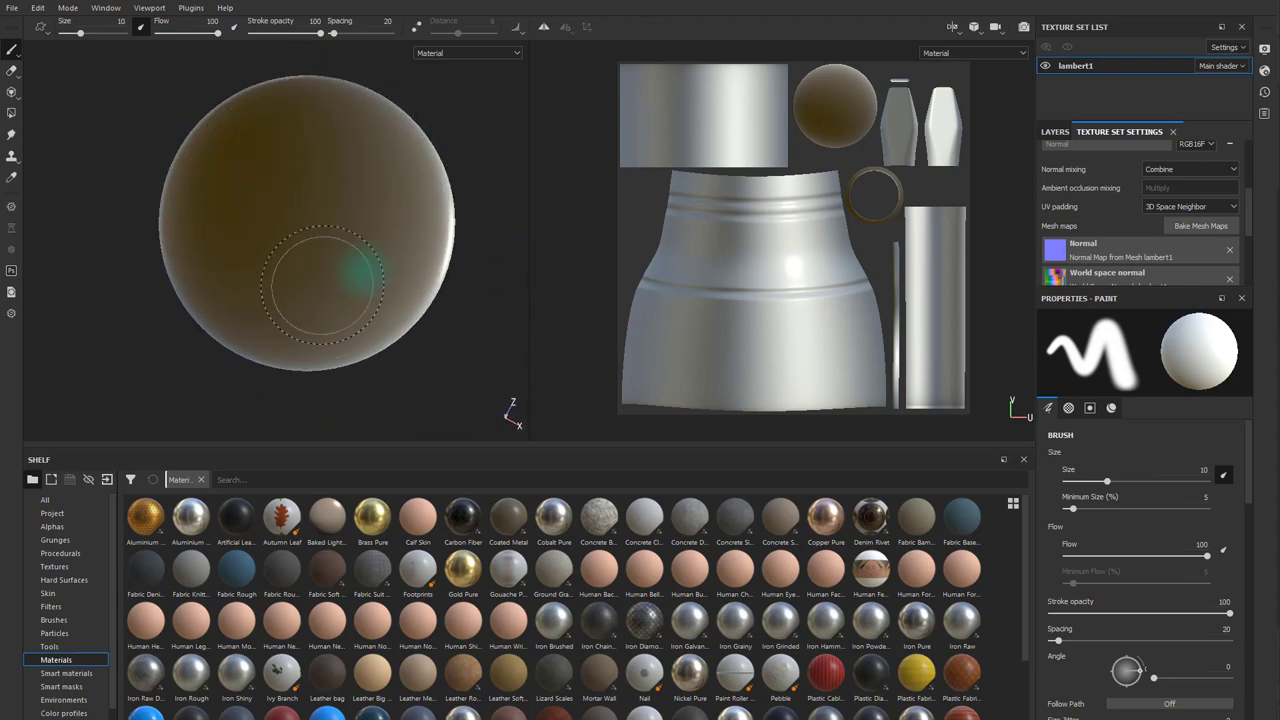
mouse_move(322, 285)
alt+mouse_down()
mouse_move(443, 286)
mouse_move(423, 271)
alt+mouse_up()
mouse_move(423, 271)
shift+right_down()
mouse_move(423, 286)
mouse_move(294, 286)
mouse_move(438, 319)
mouse_move(425, 190)
shift+right_up()
mouse_move(470, 278)
alt+mouse_down()
mouse_move(449, 343)
mouse_move(466, 286)
mouse_move(405, 343)
mouse_move(437, 286)
mouse_move(423, 206)
mouse_move(420, 371)
mouse_move(406, 404)
mouse_move(392, 165)
alt+mouse_up()
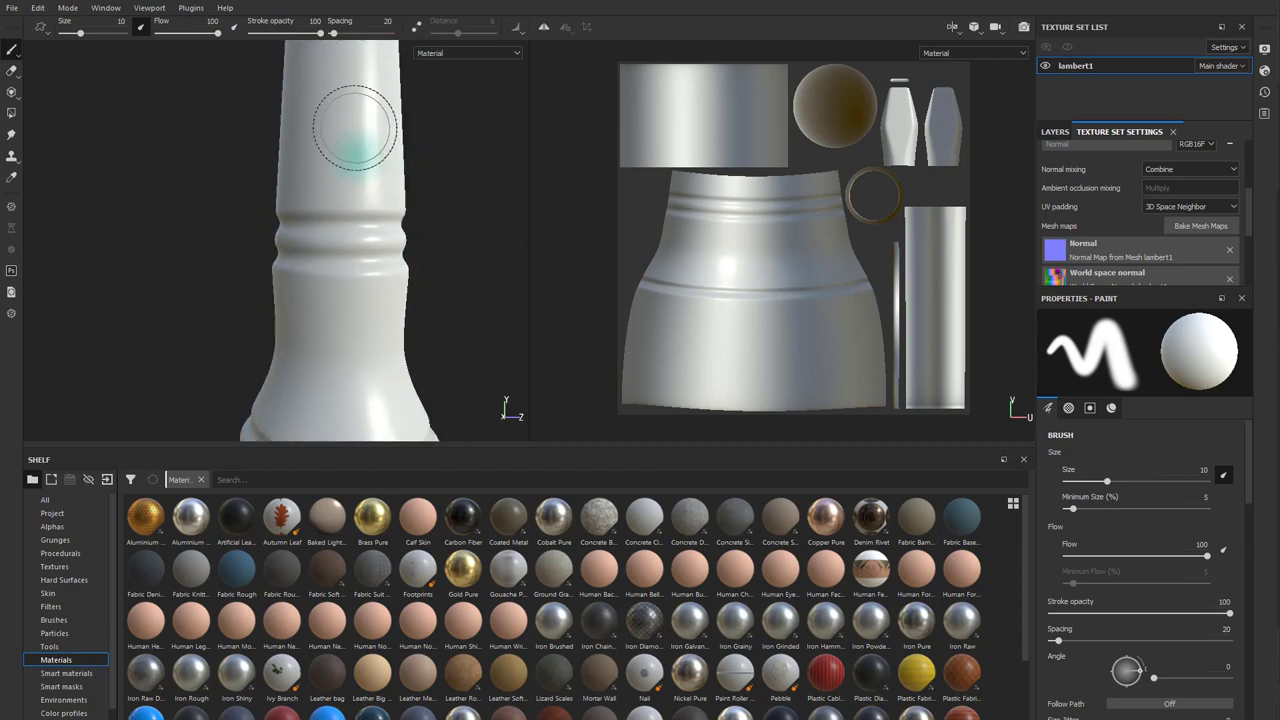
mouse_move(355, 127)
alt+mouse_down()
mouse_move(366, 277)
mouse_move(300, 306)
mouse_move(433, 313)
mouse_move(391, 383)
mouse_move(363, 289)
mouse_move(380, 357)
mouse_move(421, 368)
mouse_move(457, 409)
mouse_move(391, 397)
mouse_move(351, 309)
mouse_move(433, 321)
mouse_move(271, 329)
mouse_move(400, 251)
alt+mouse_up()
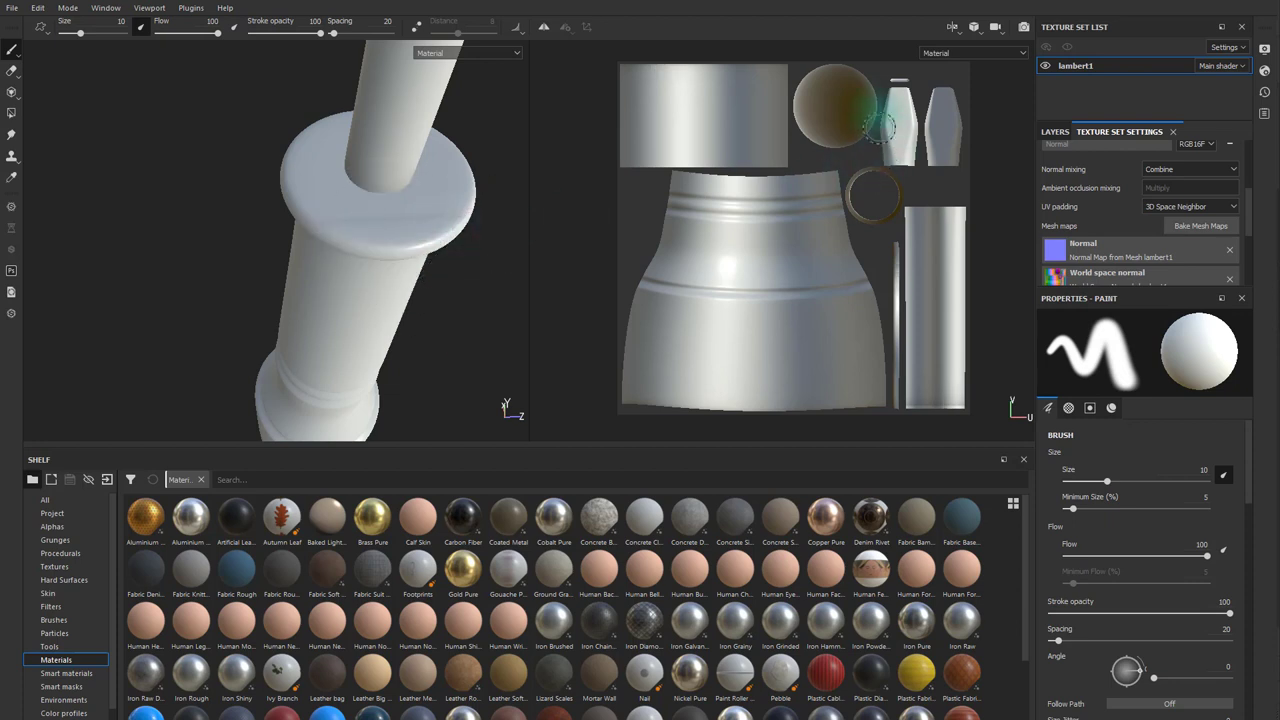
Pan the 2D UV layout up and to the left
alt+drag(486, 286, 434, 286)
mouse_move(930, 250)
middle_down()
mouse_move(874, 185)
mouse_move(878, 233)
middle_up()
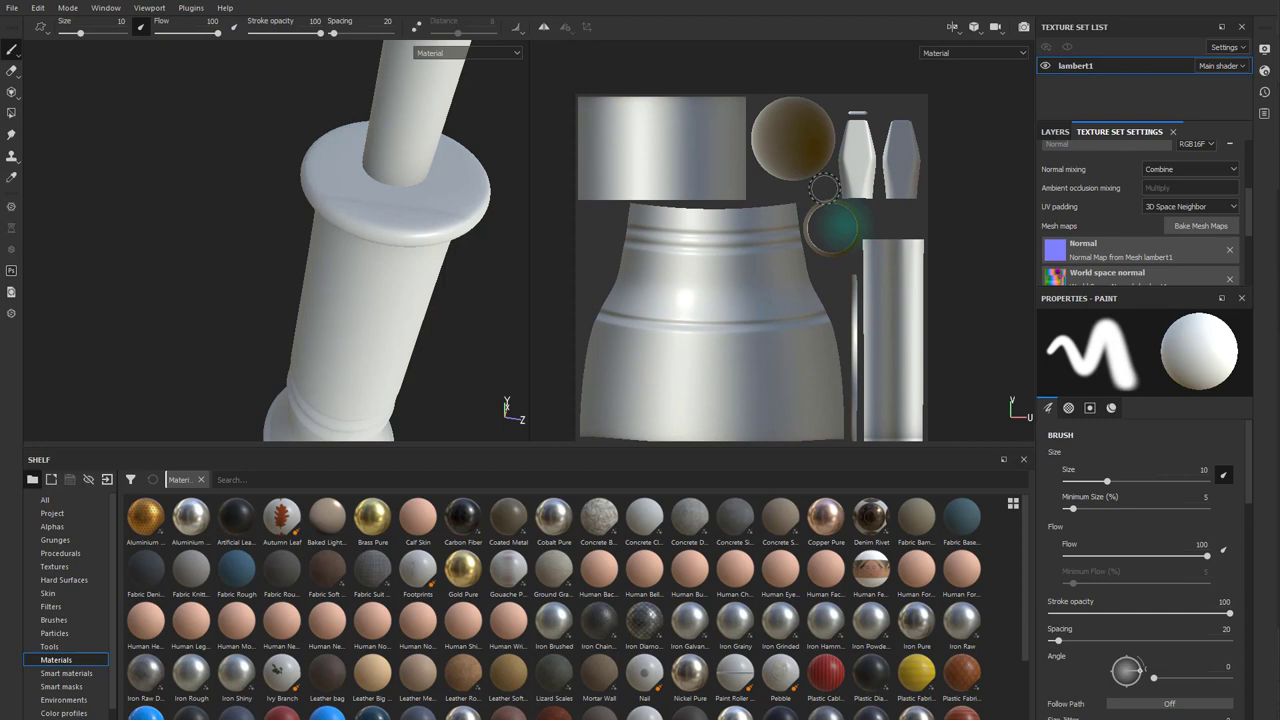
mouse_move(789, 353)
middle_down()
mouse_move(791, 286)
mouse_move(808, 292)
mouse_move(824, 338)
middle_up()
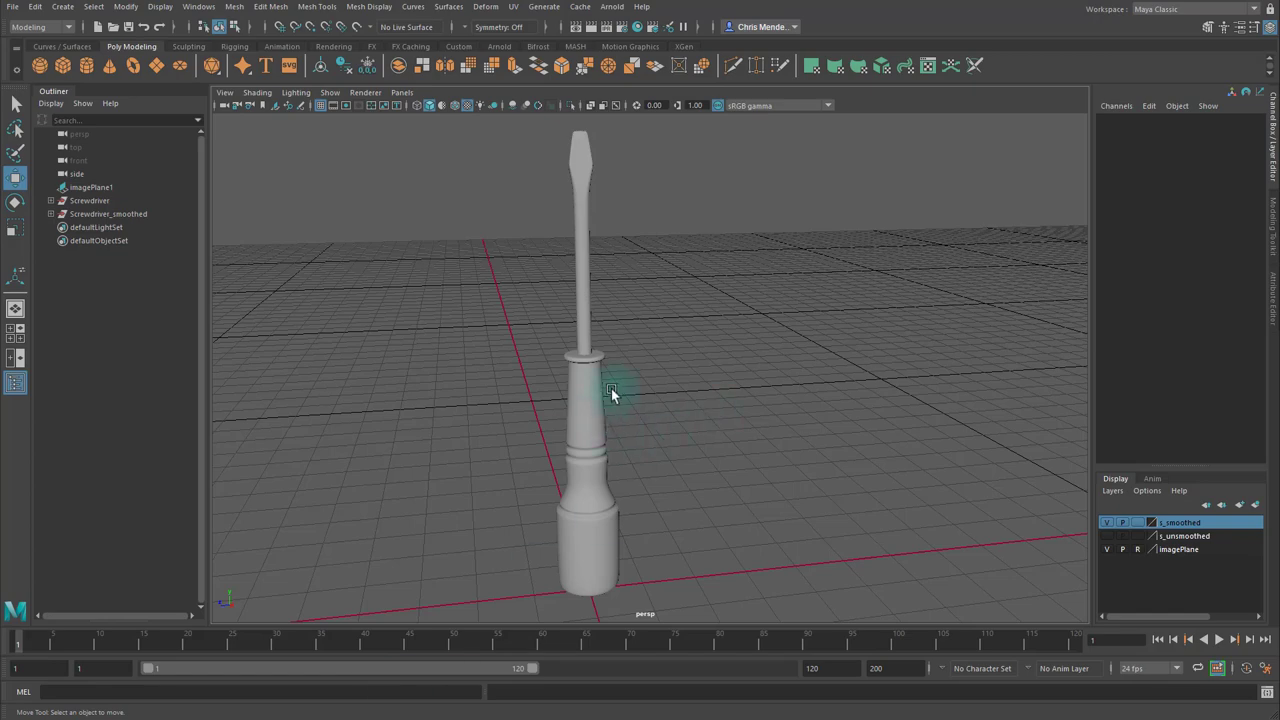
Select the screwdriver, open its UVs, zoom in and pick the circular shell with the Move tool
click(590, 243)
click(928, 65)
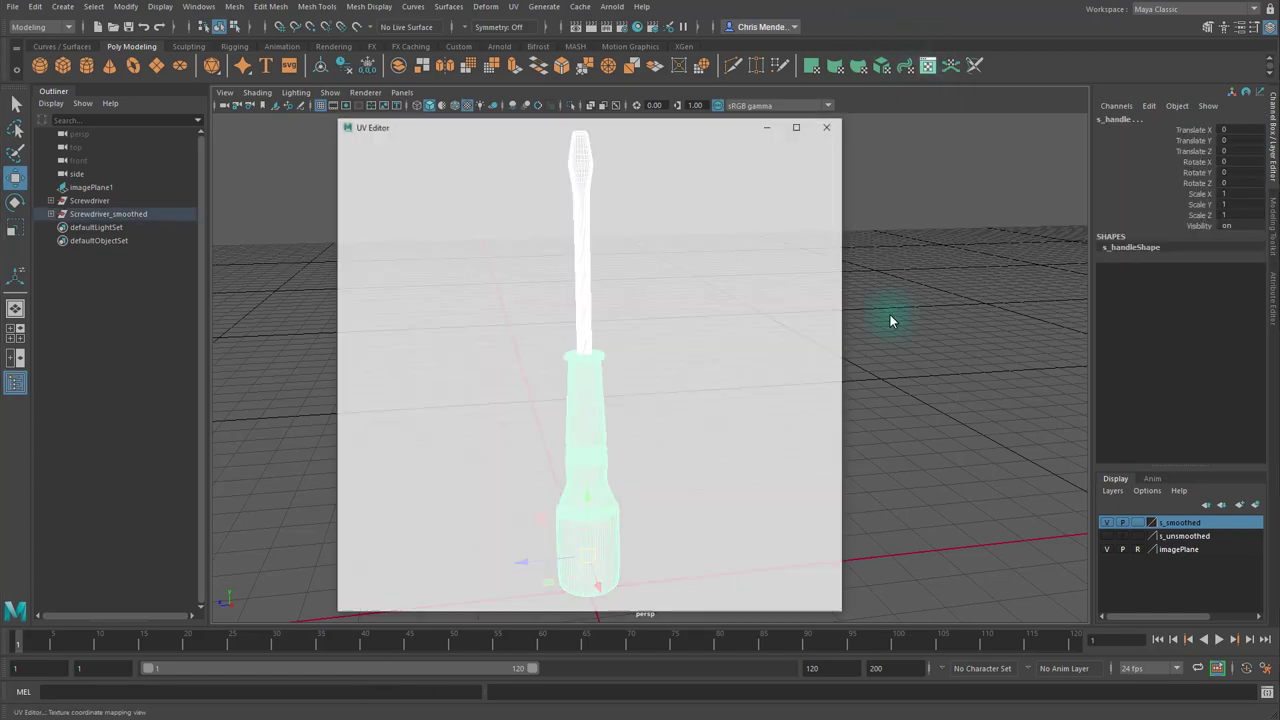
alt+middle_drag(700, 420, 674, 423)
alt+right_drag(674, 423, 1006, 466)
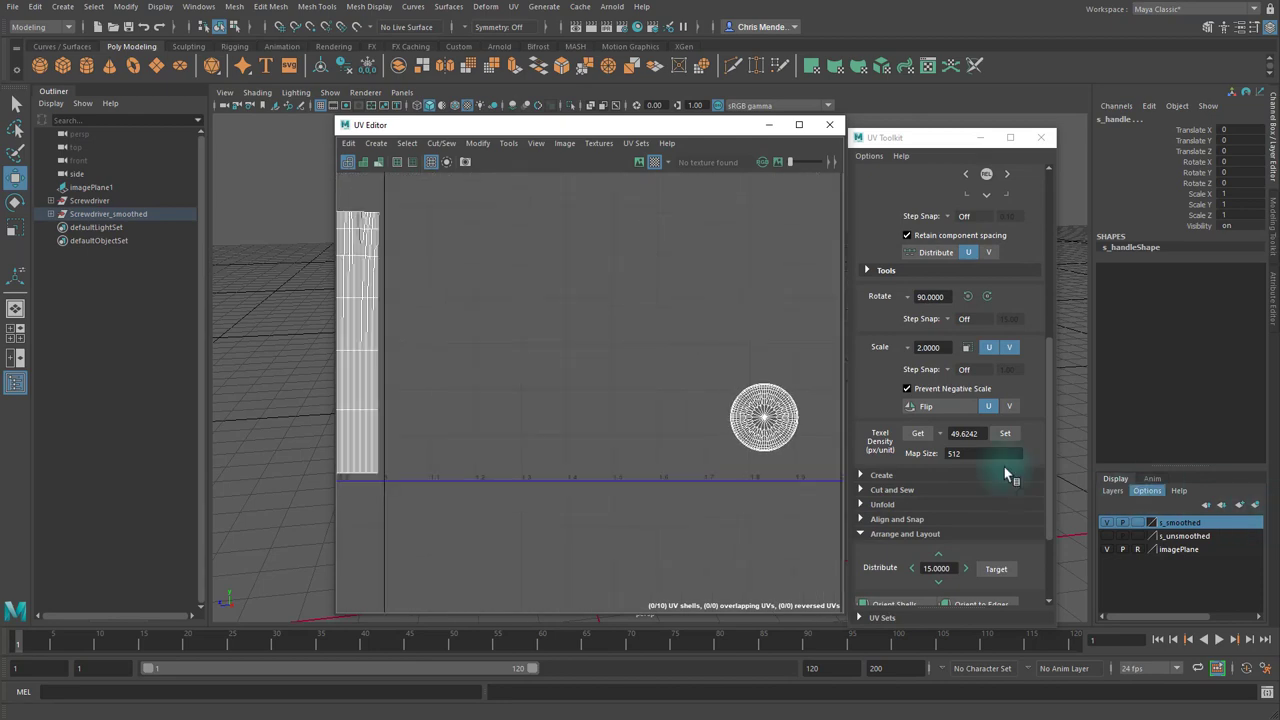
click(766, 414)
key(w)
scroll(671, 434, down, 4)
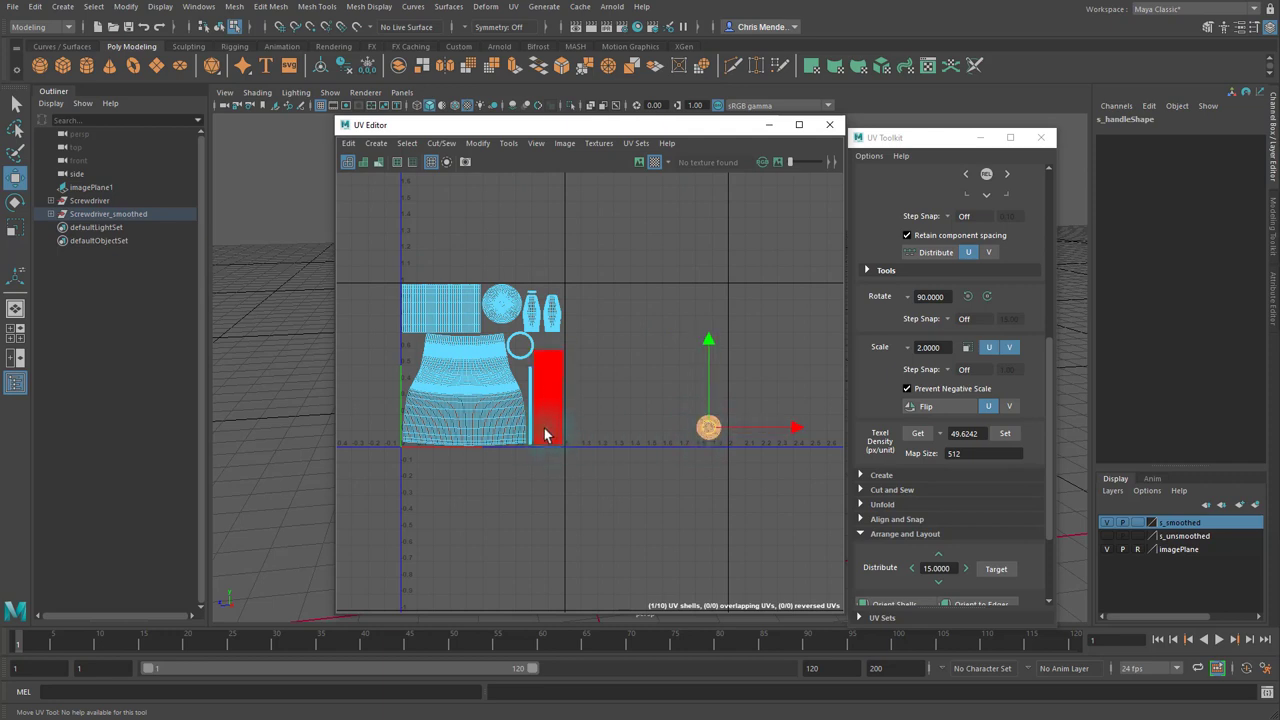
Scale the small ring UV shell down slightly
drag(695, 422, 519, 349)
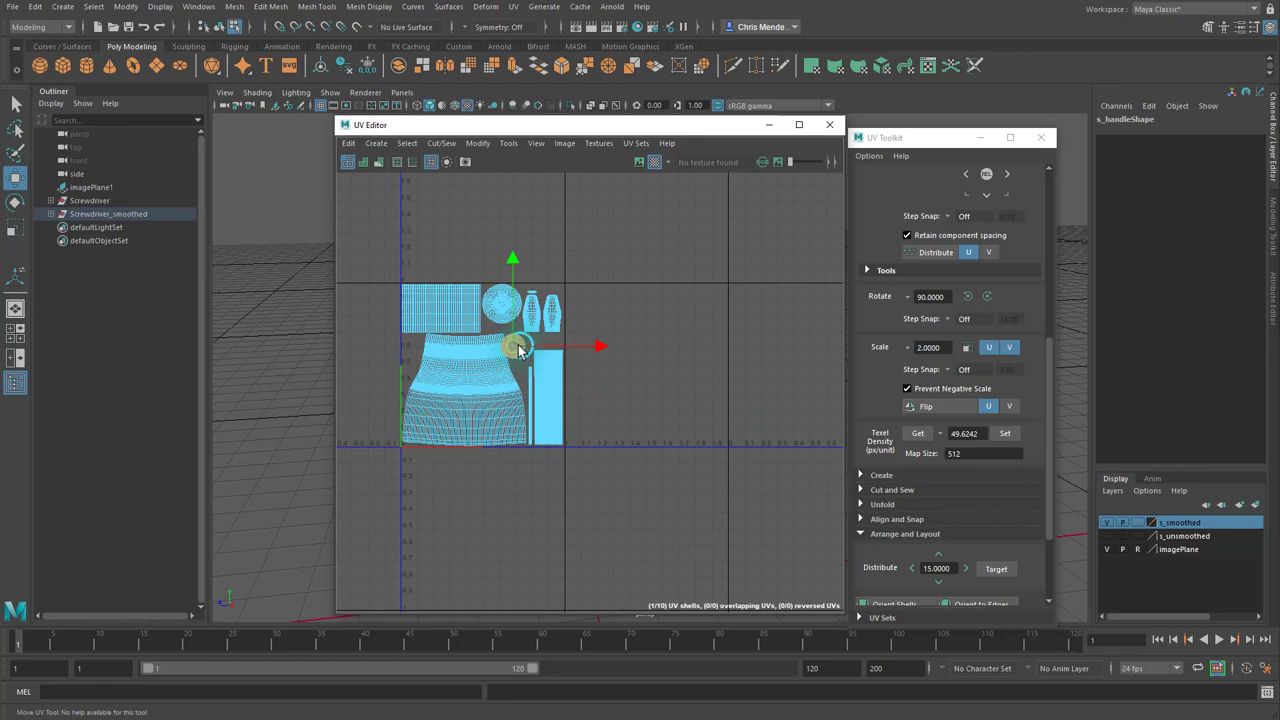
scroll(492, 365, up, 8)
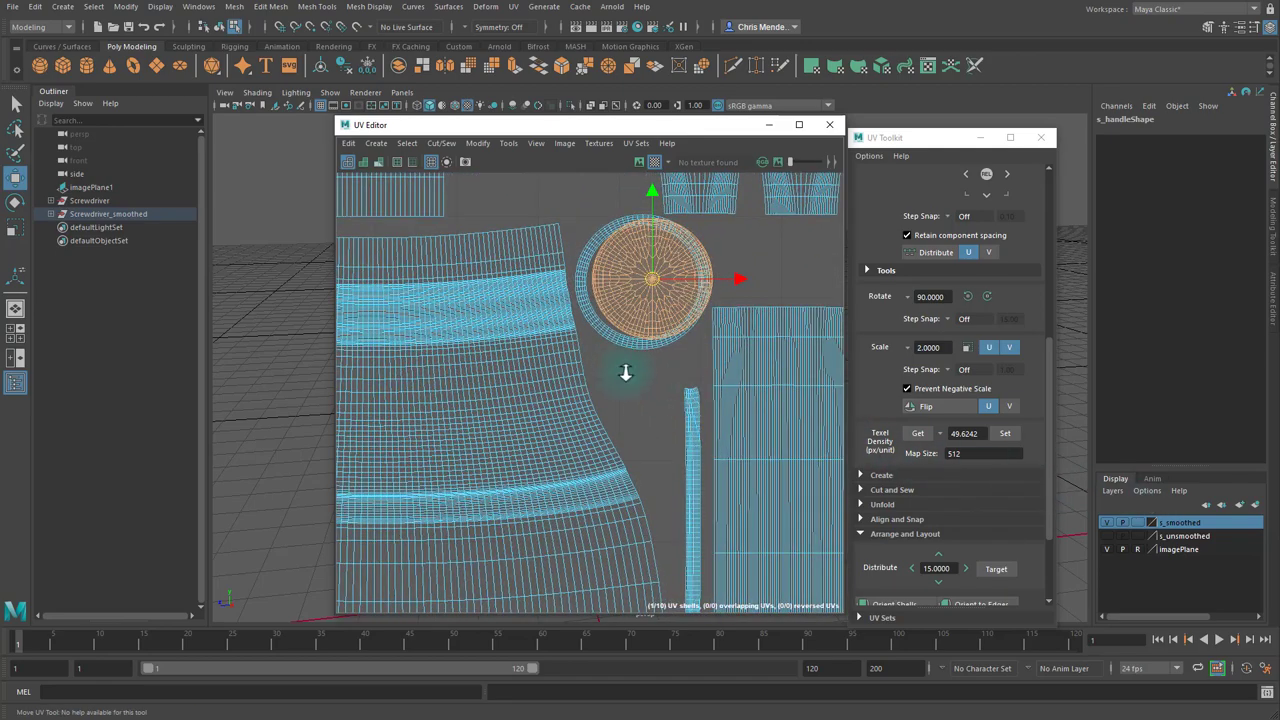
scroll(741, 398, down, 1)
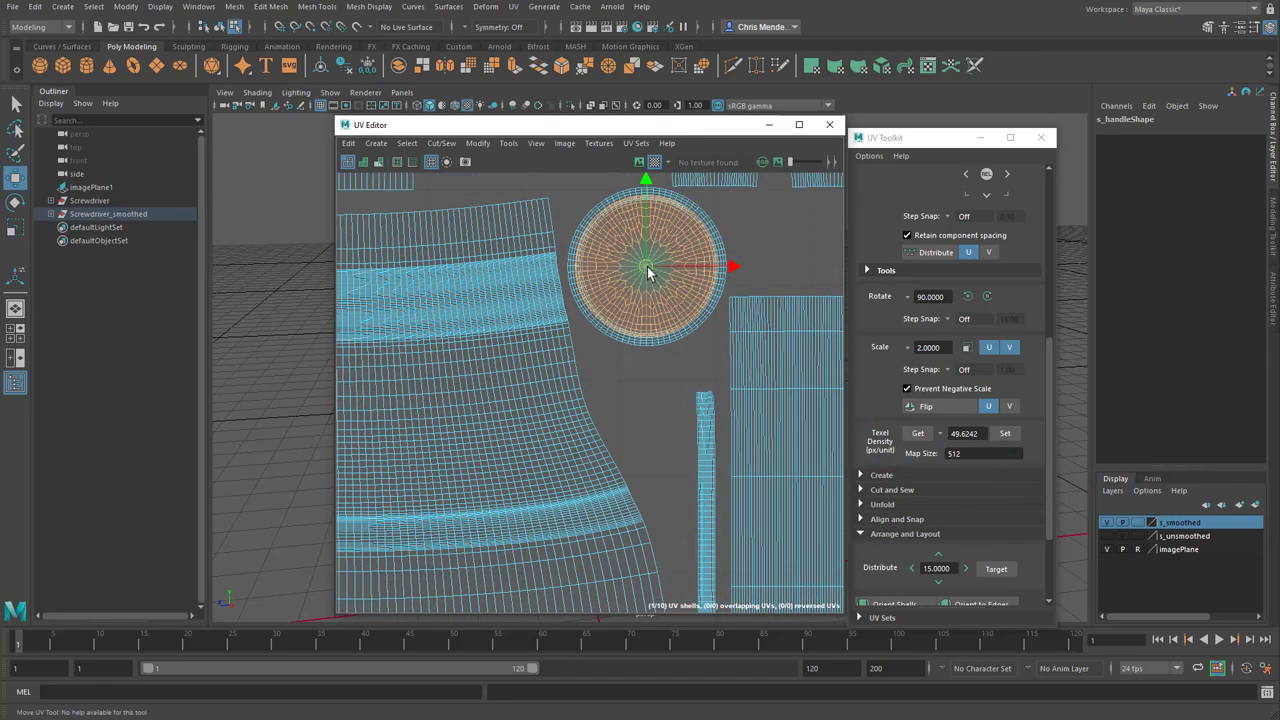
key(r)
drag(648, 271, 645, 266)
Select the long rectangular UV shell
scroll(677, 284, down, 4)
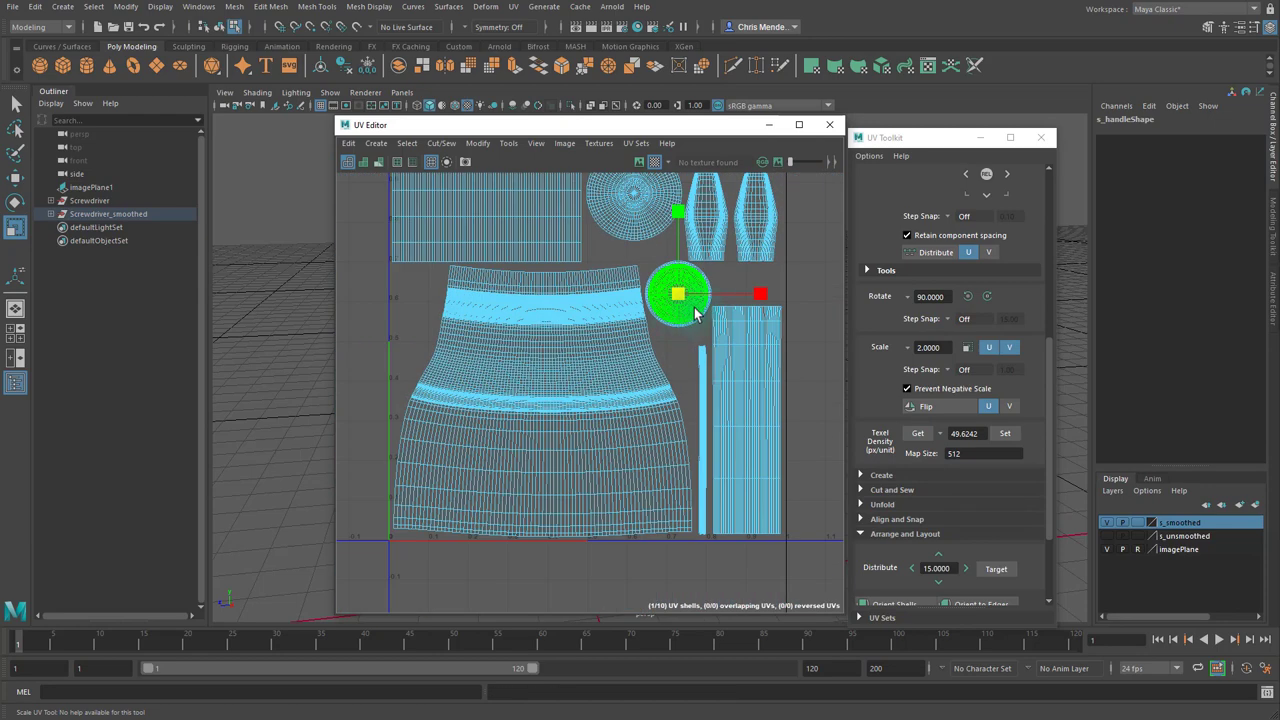
click(767, 374)
scroll(900, 290, up, 5)
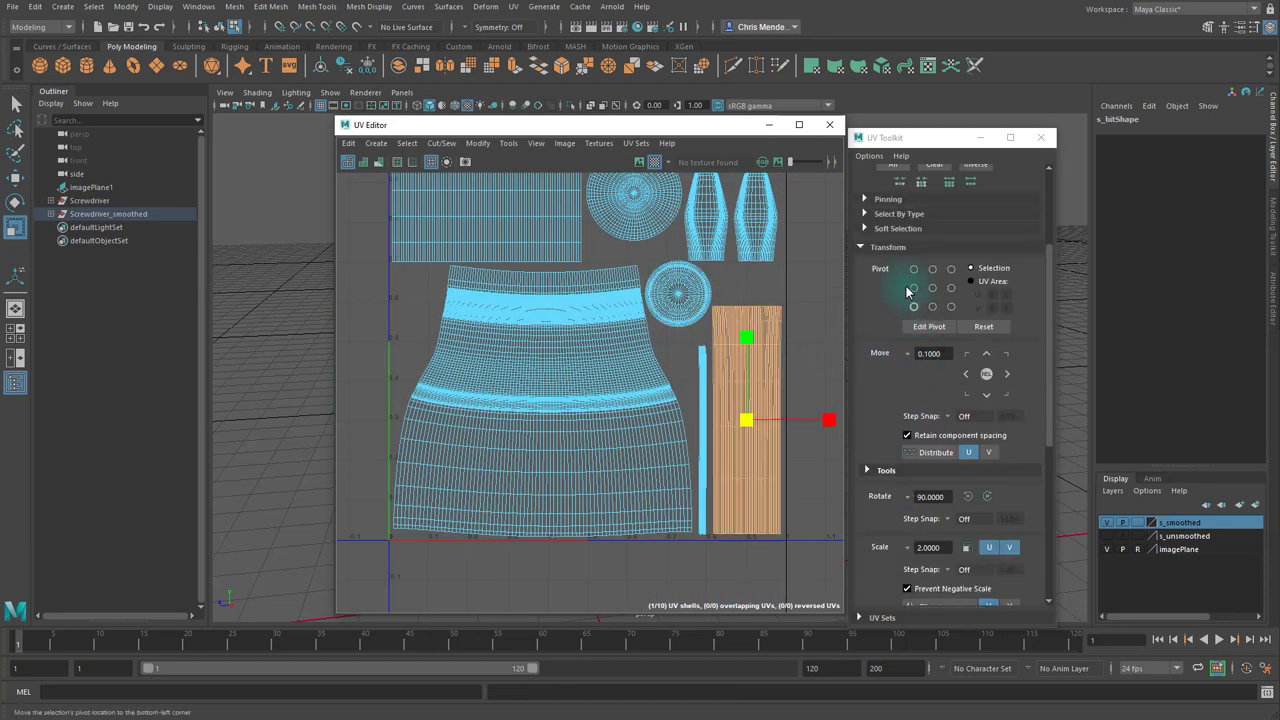
scroll(920, 365, down, 5)
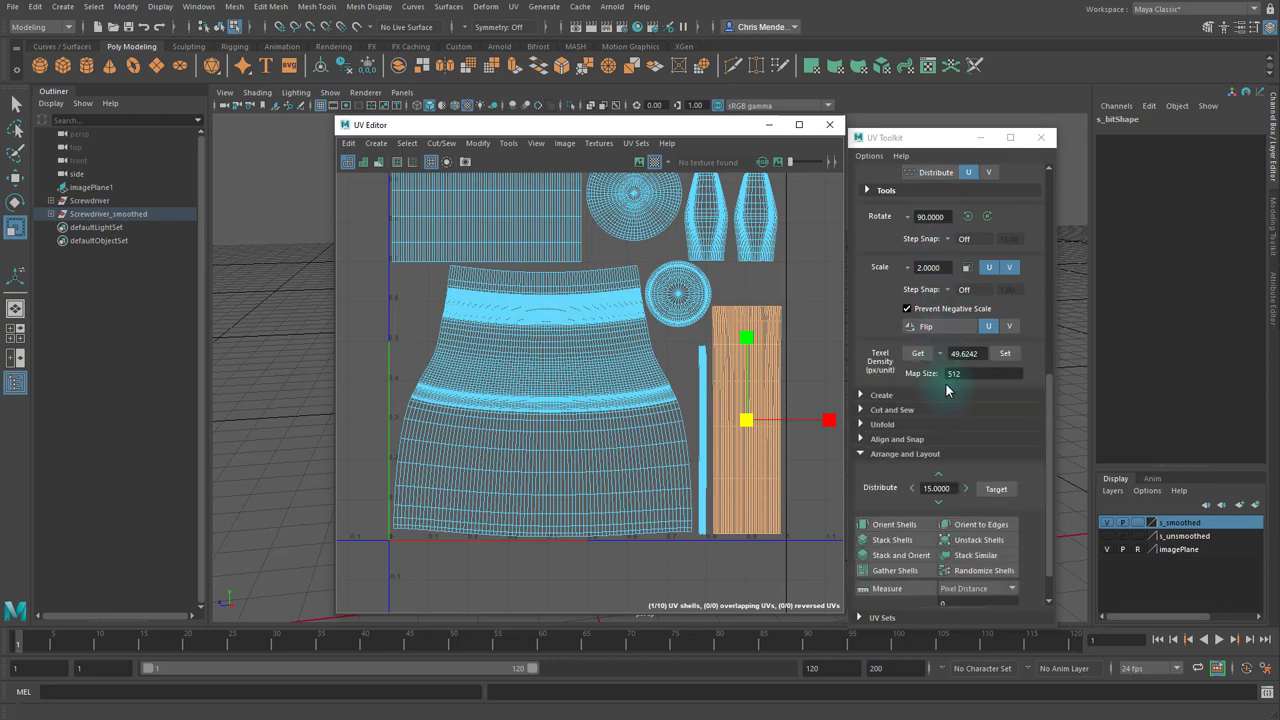
Apply the rectangular shell's texel density (43.8729) to the round shell, then undo it
click(918, 355)
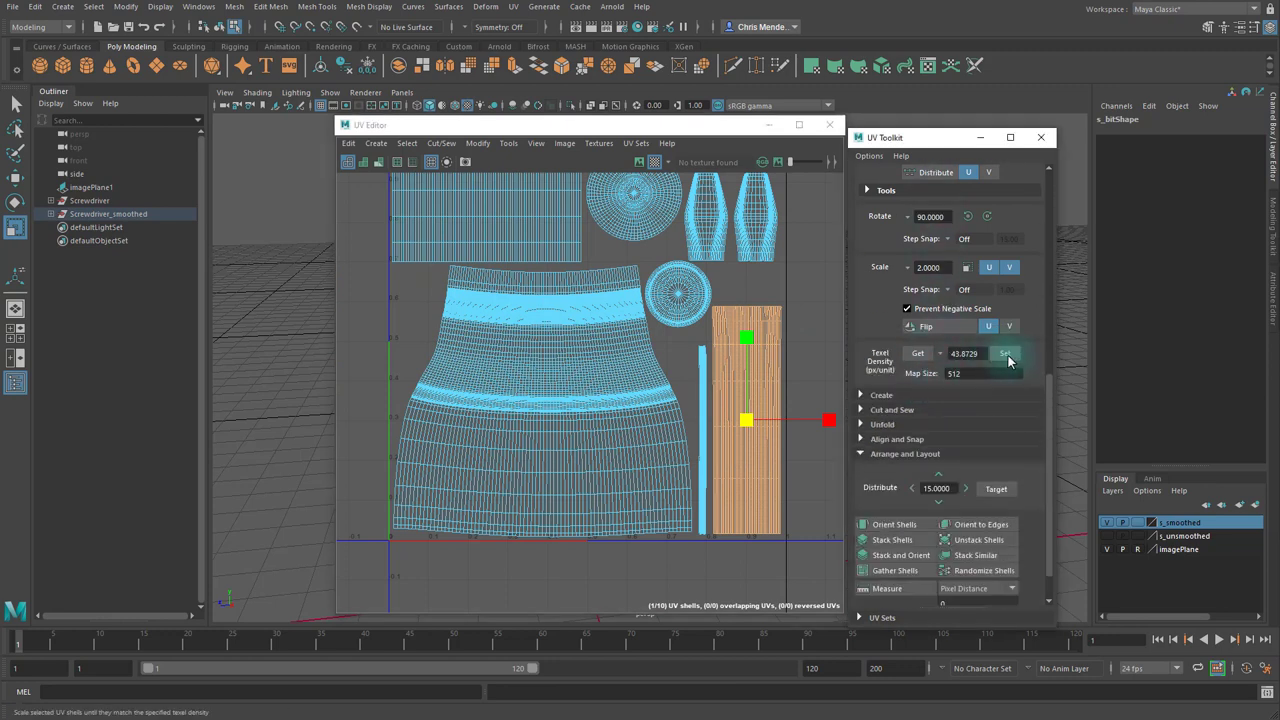
click(677, 294)
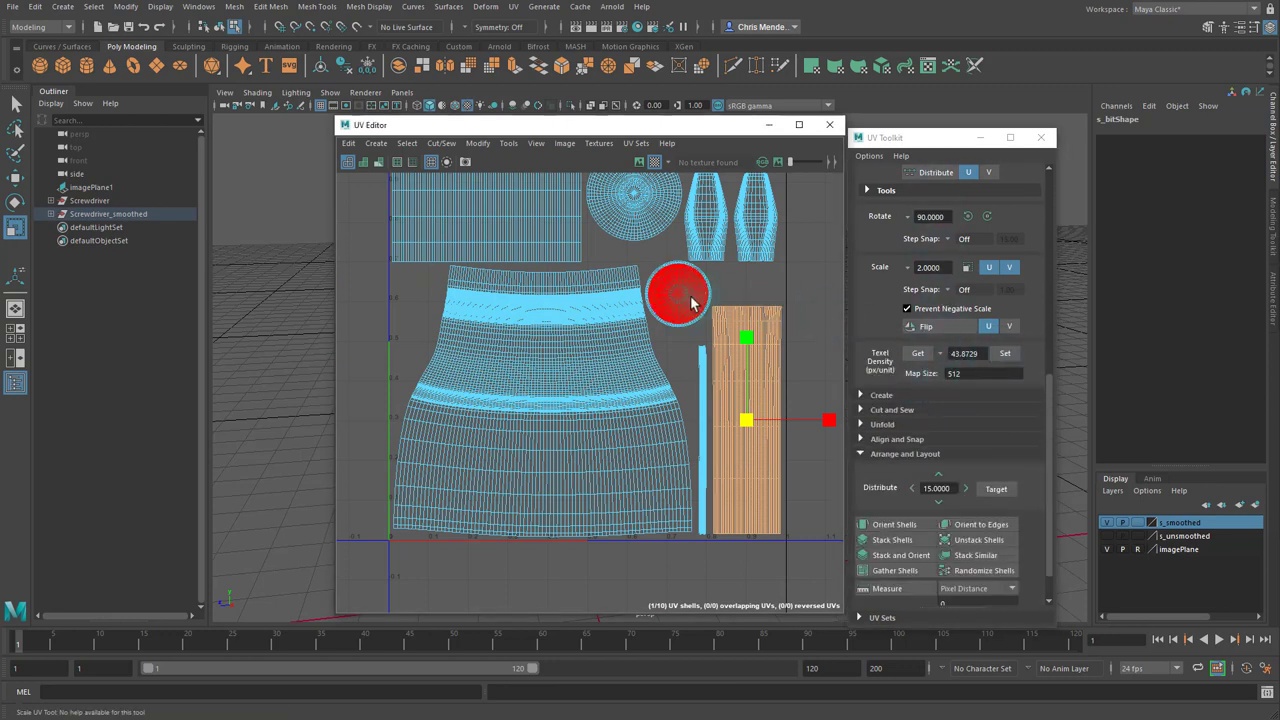
click(1006, 358)
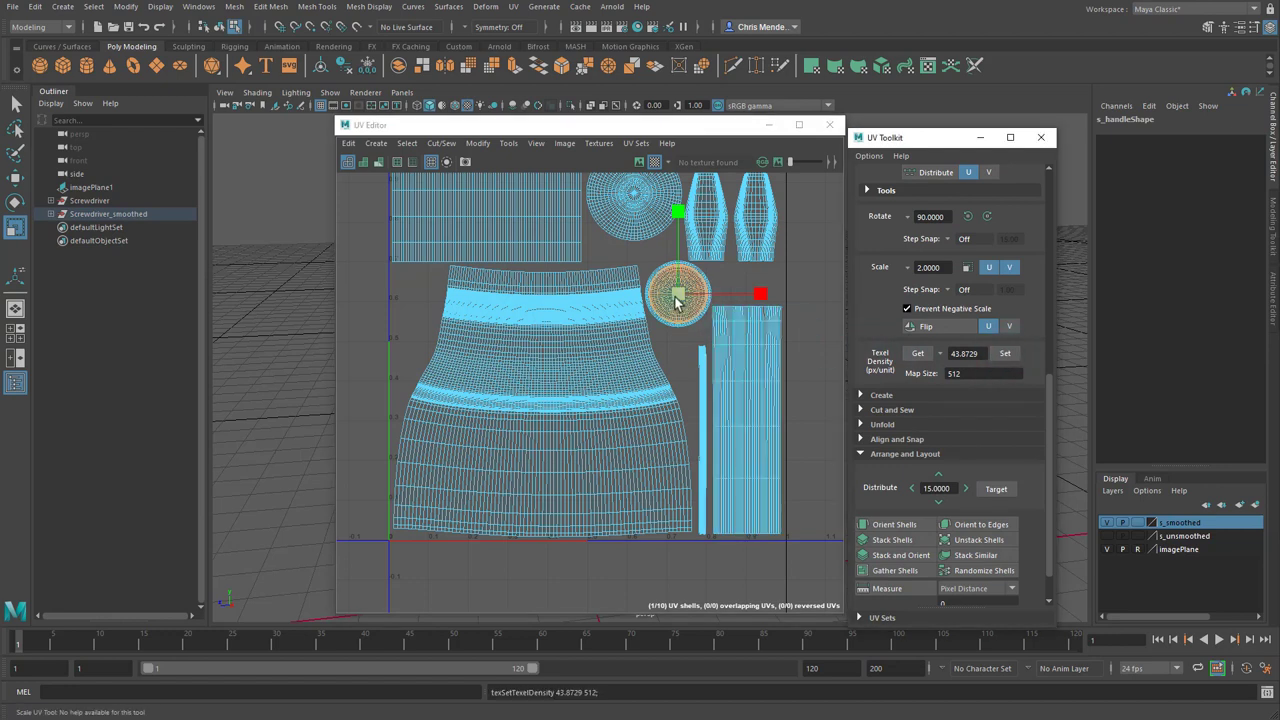
key(ctrl+z)
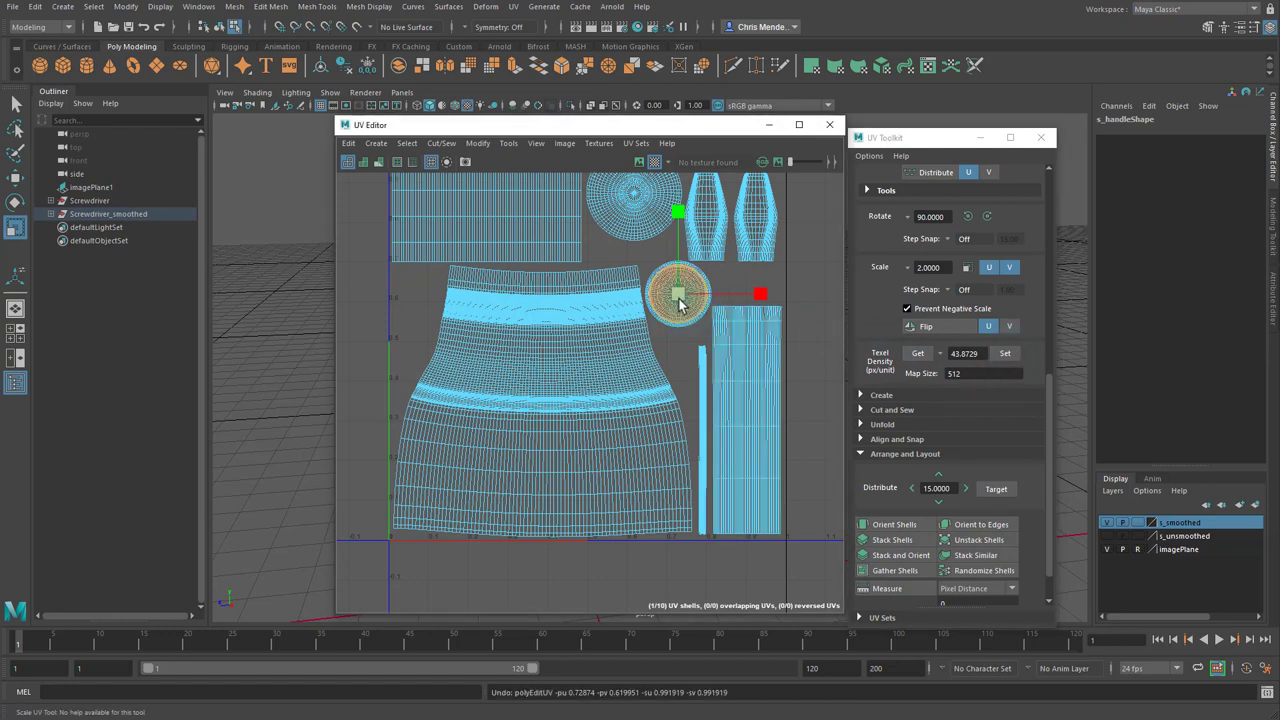
Nudge the round UV shell up and left, then add the inner disc shell to the selection
scroll(712, 282, down, 3)
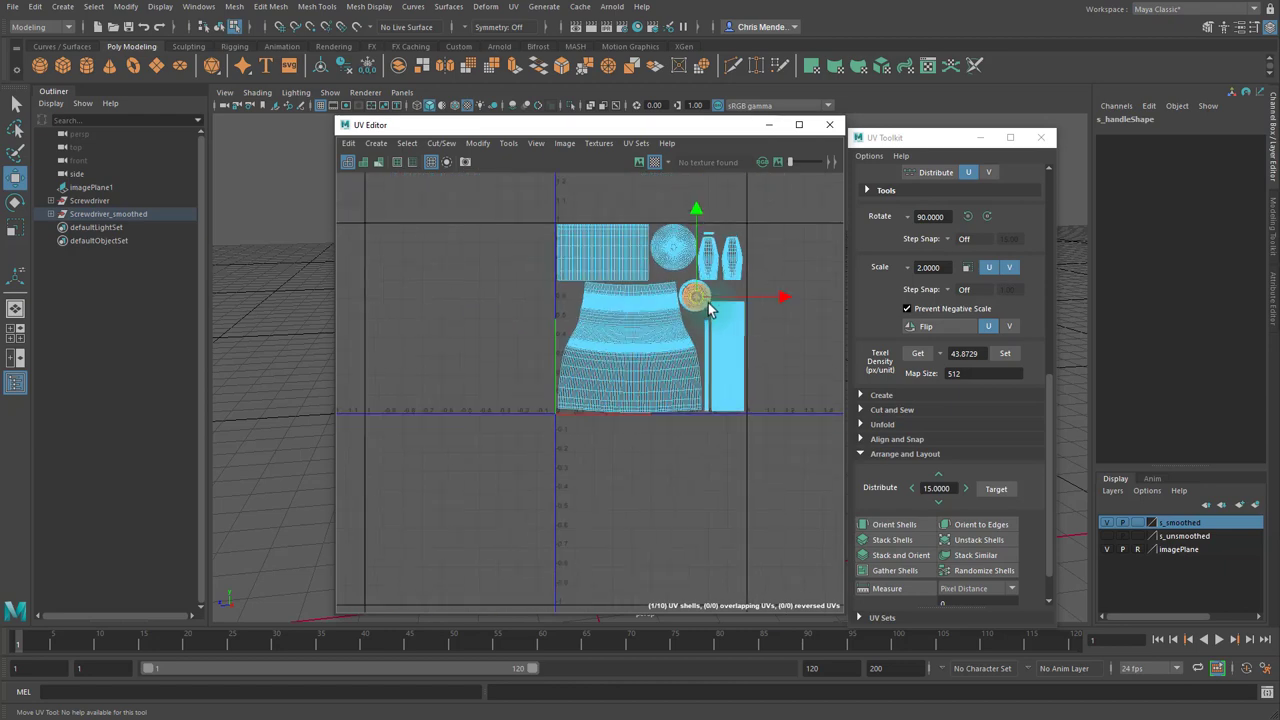
scroll(674, 335, up, 5)
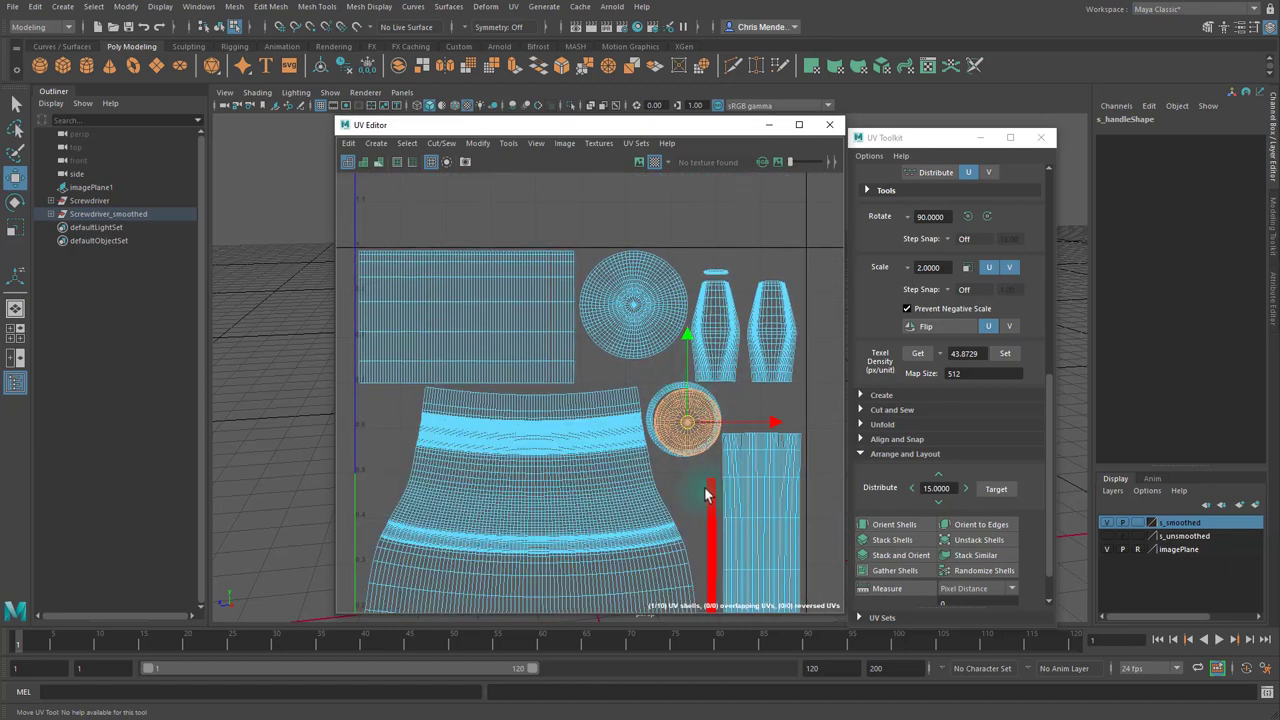
alt+middle_drag(705, 491, 664, 290)
click(677, 324)
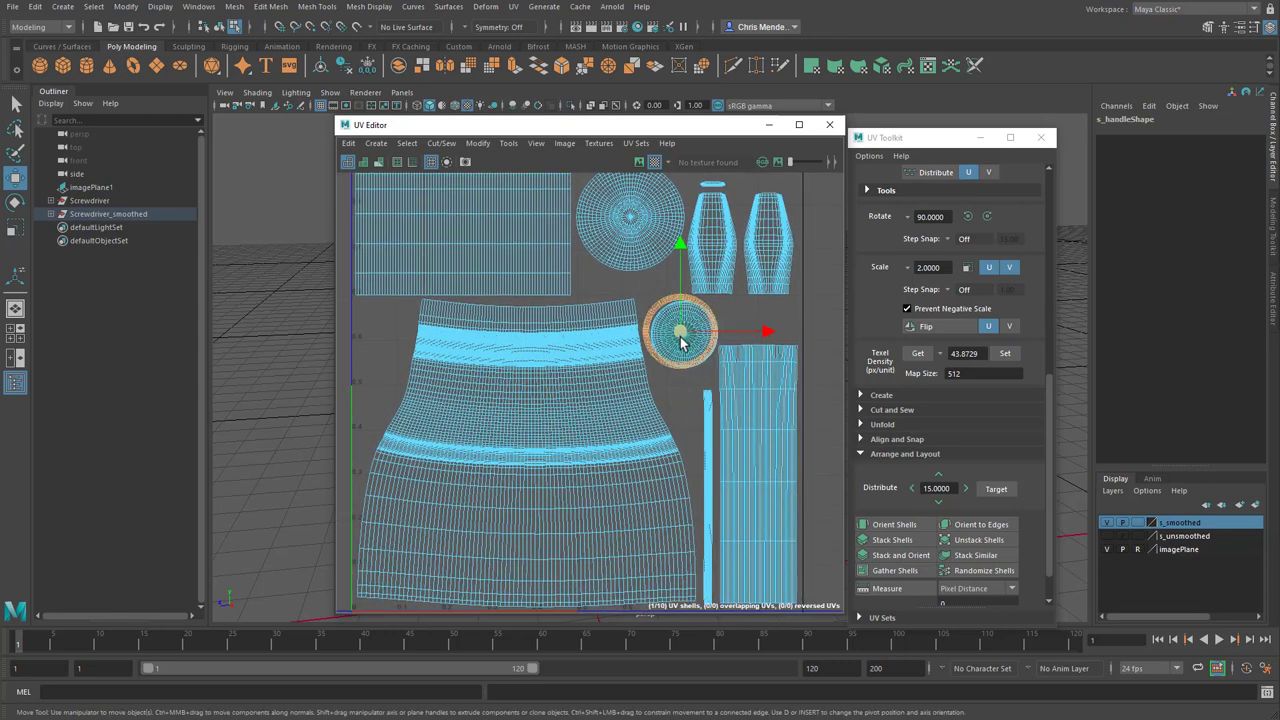
drag(684, 340, 681, 335)
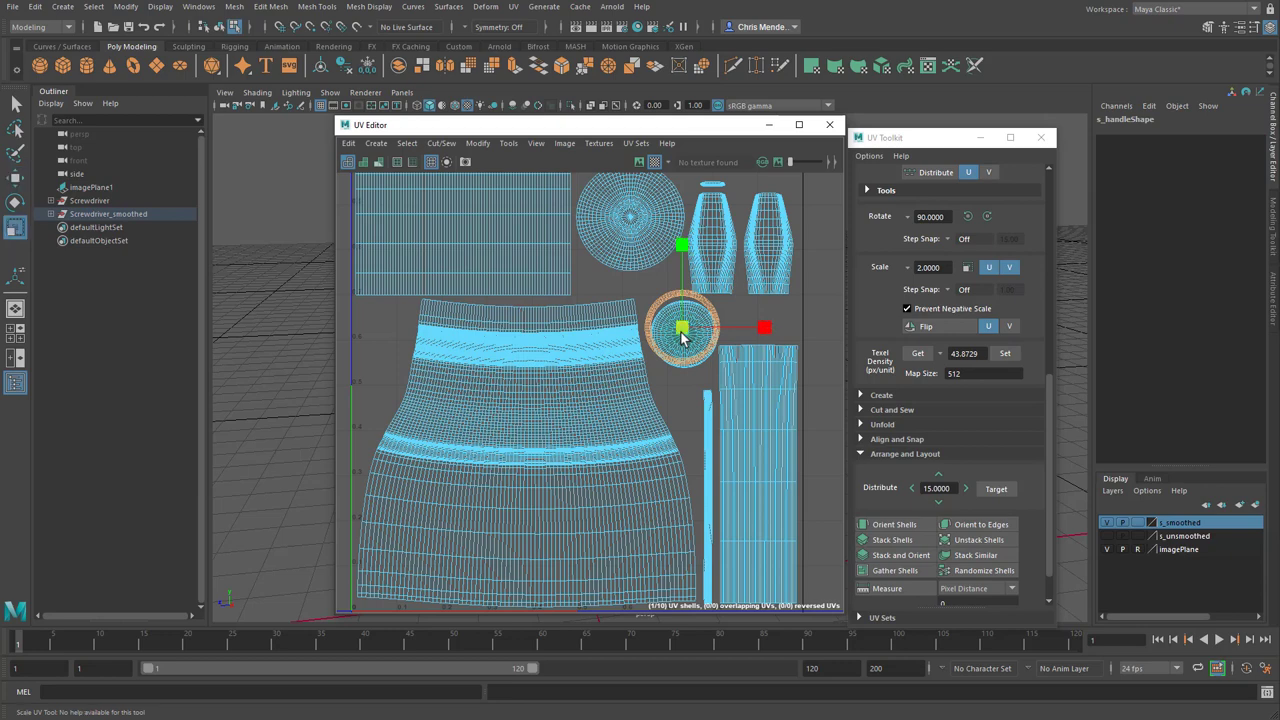
drag(687, 340, 679, 333)
key(e)
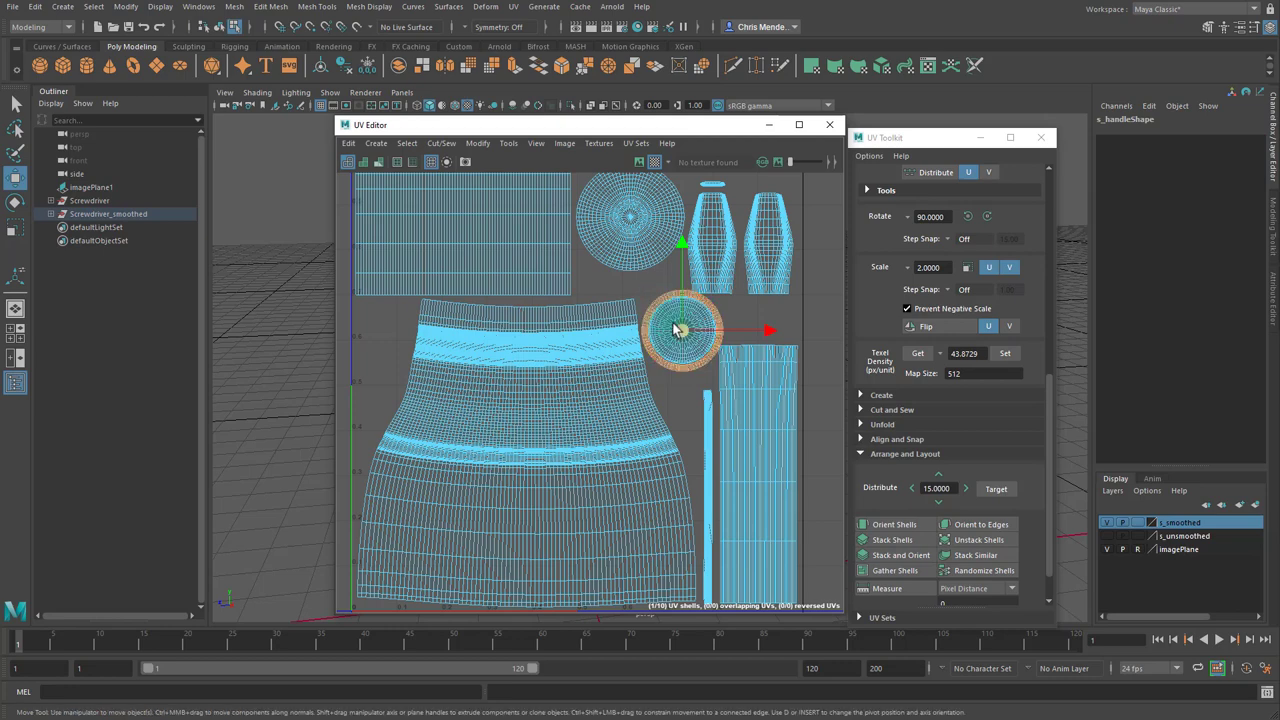
key(r)
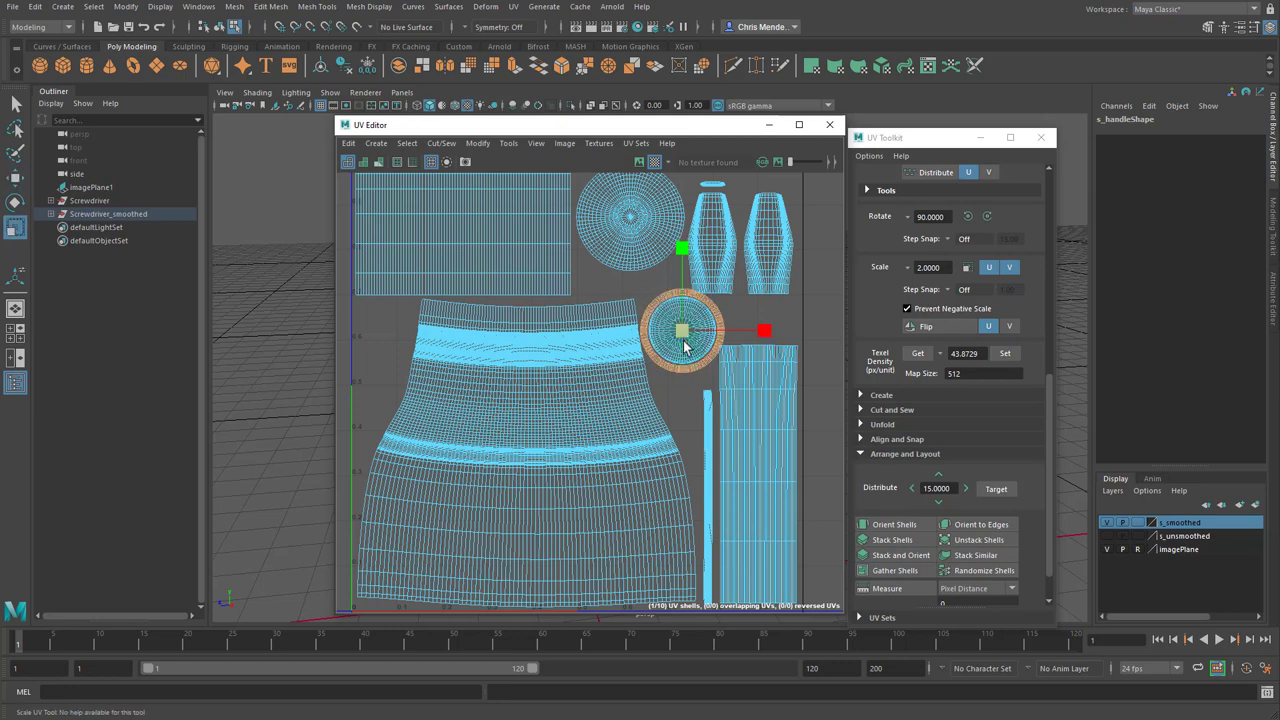
key(w)
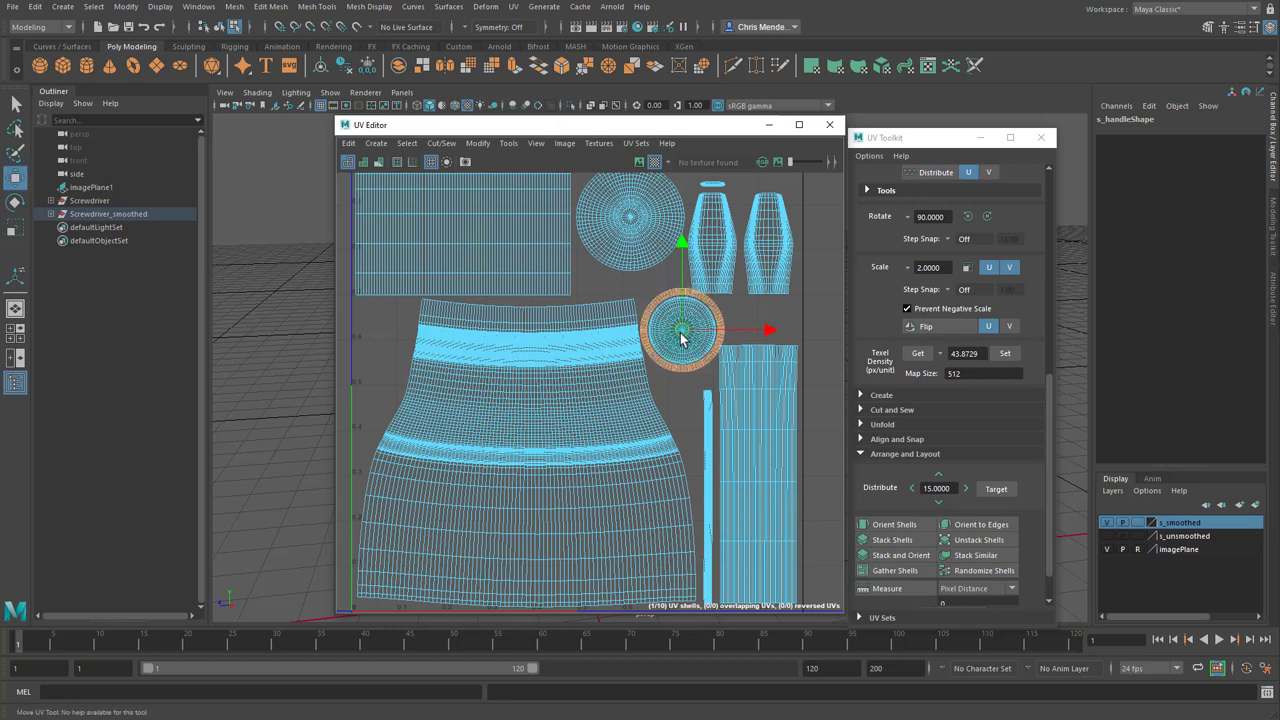
scroll(714, 366, up, 6)
shift+click(664, 366)
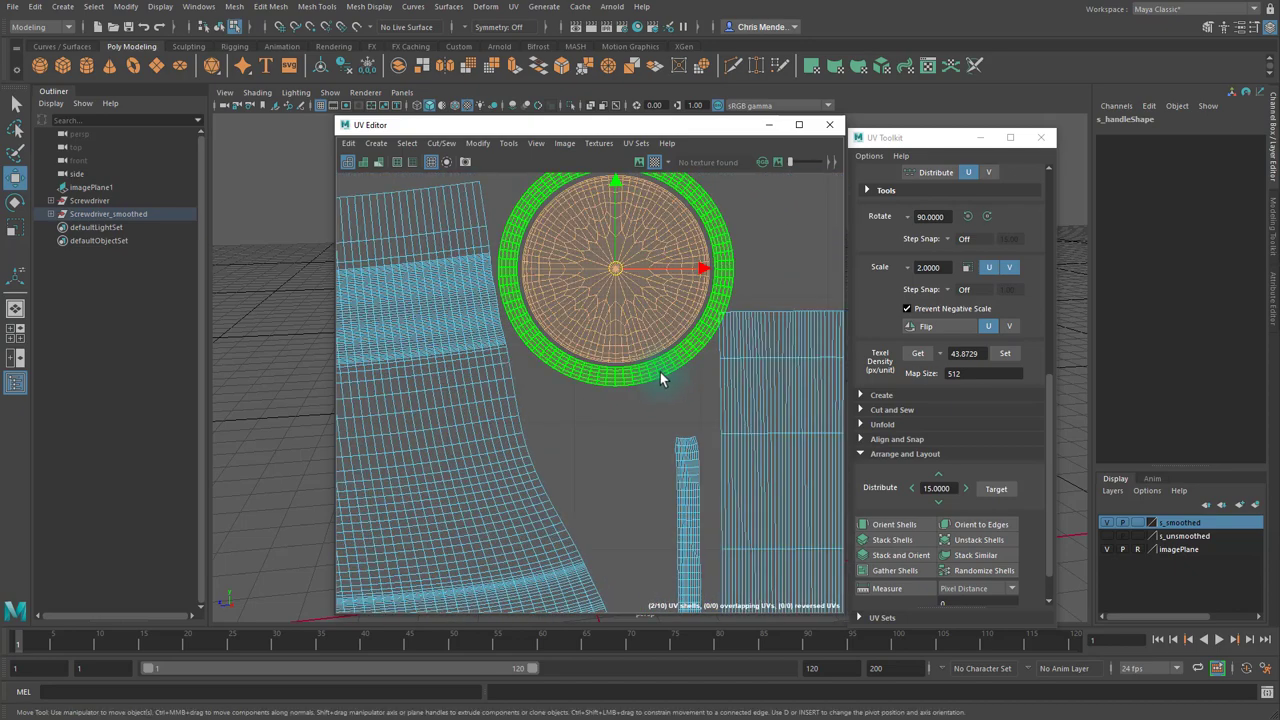
Move the left vase-shaped shell upward, select the right one, and frame the whole layout
scroll(666, 338, down, 5)
scroll(628, 280, up, 3)
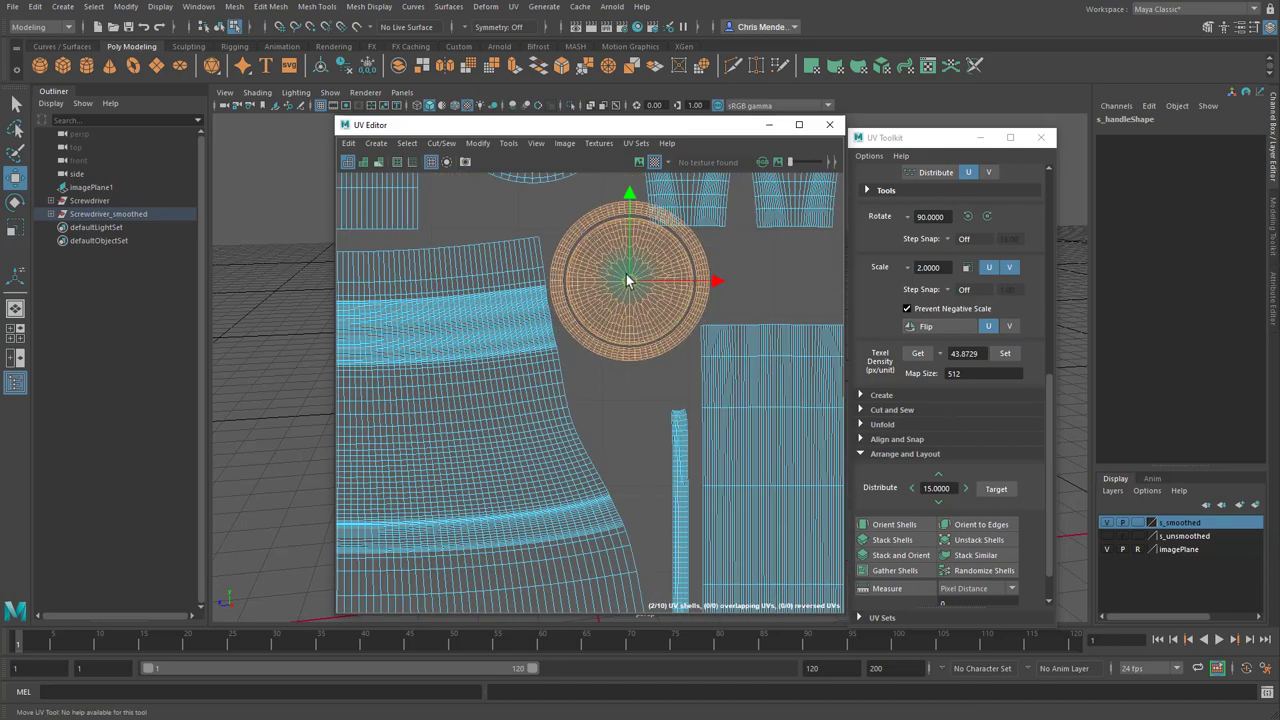
scroll(690, 280, down, 4)
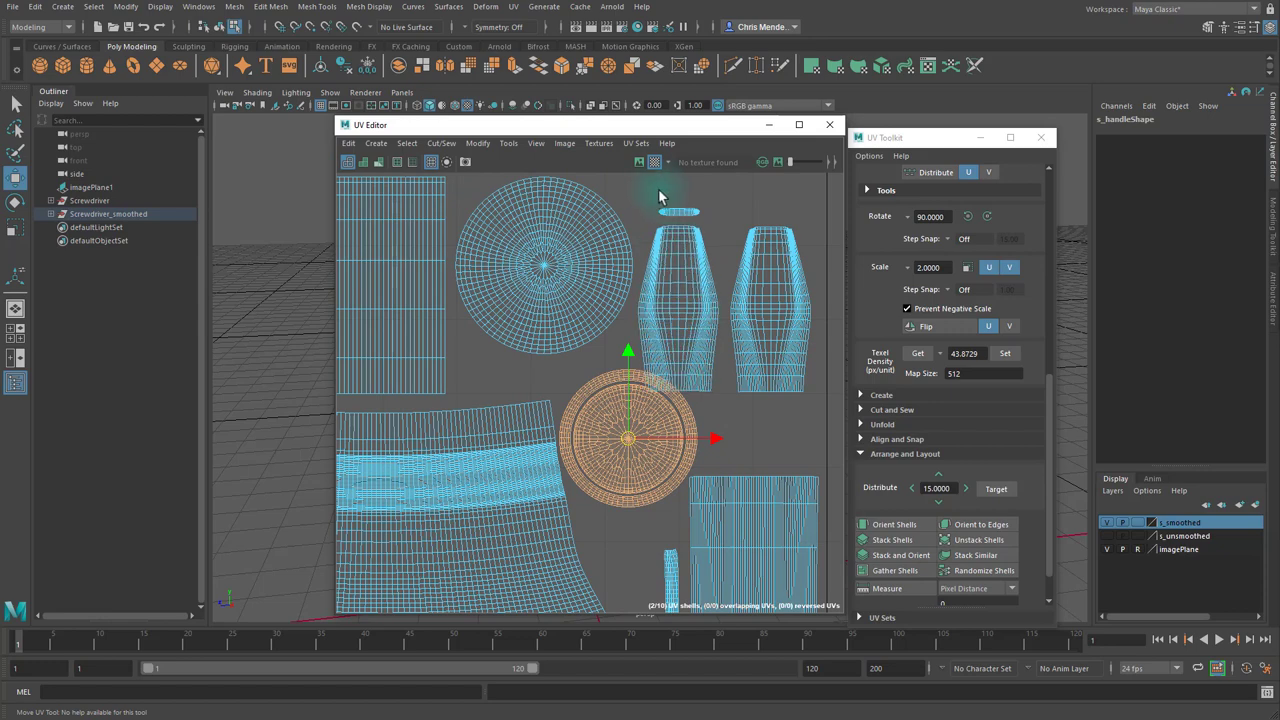
click(707, 289)
drag(680, 294, 684, 266)
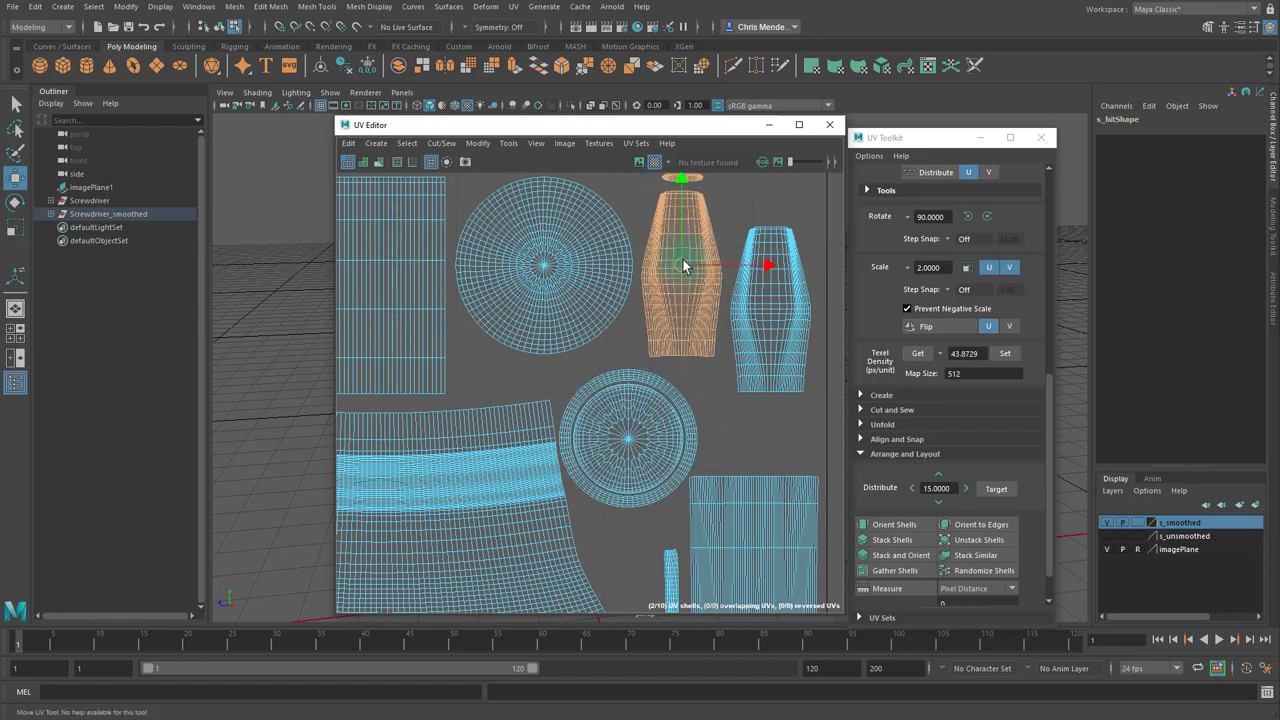
alt+middle_drag(697, 289, 690, 380)
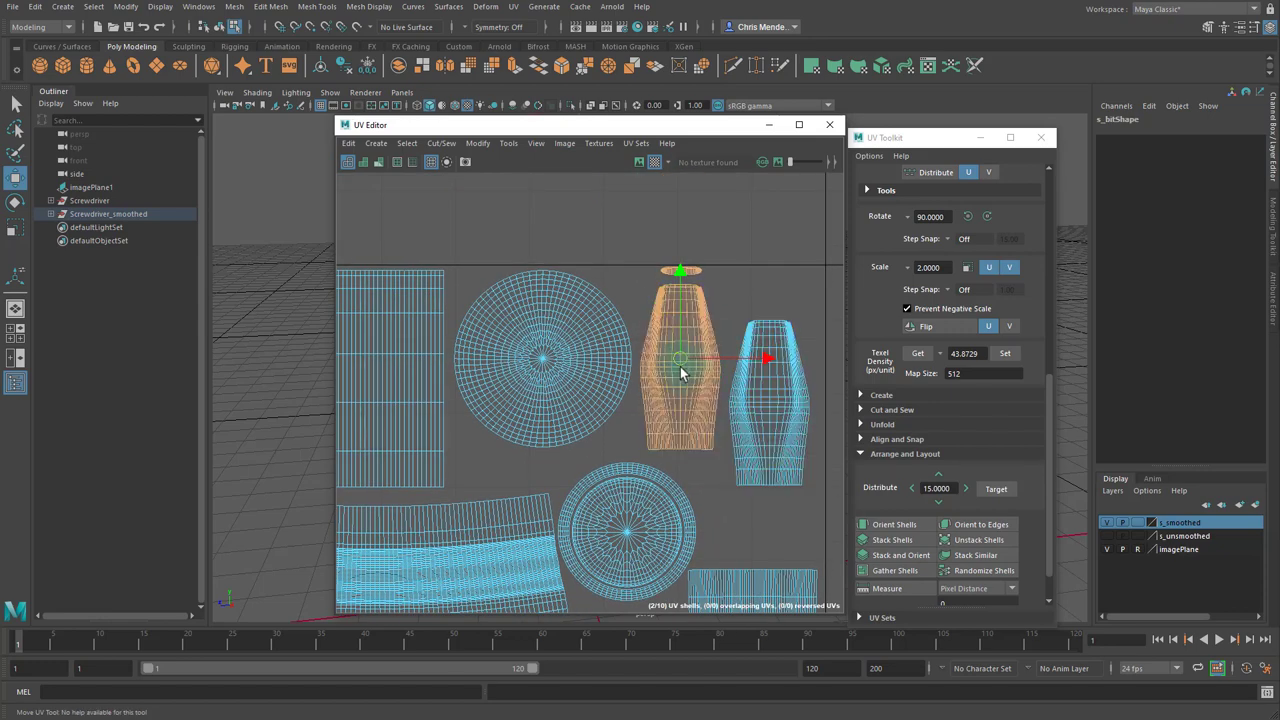
click(764, 405)
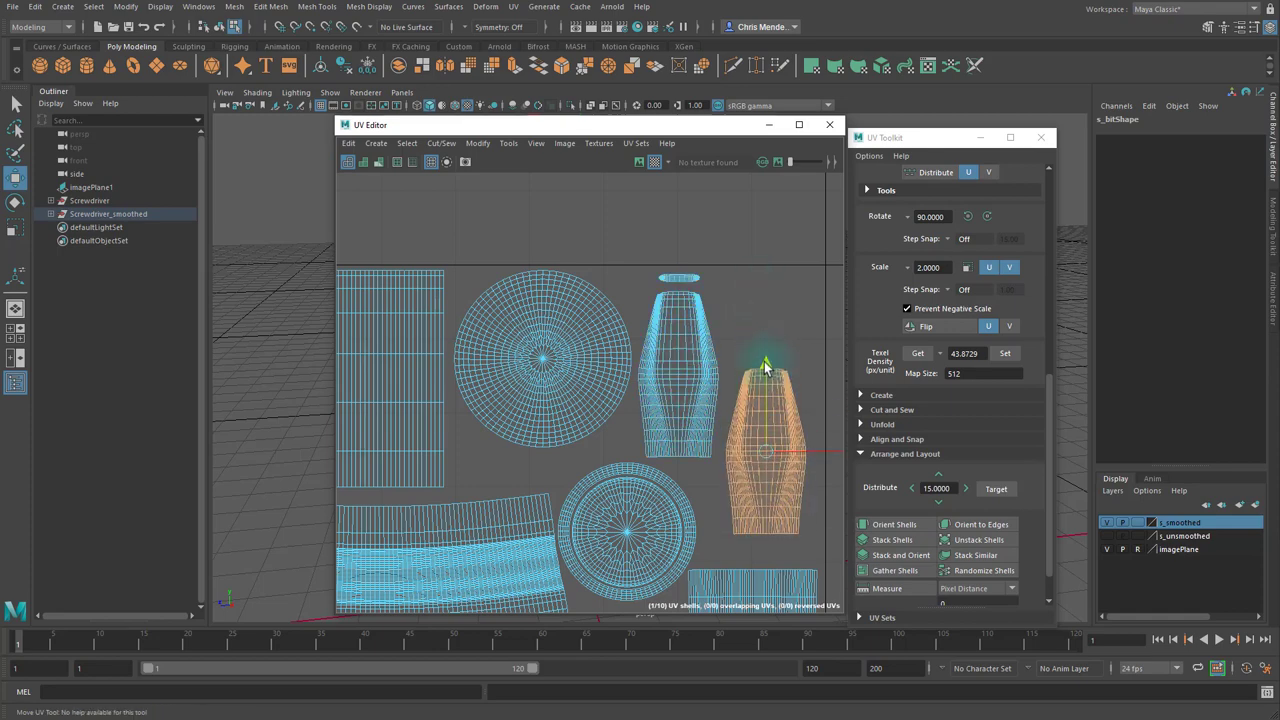
alt+middle_drag(734, 434, 686, 343)
scroll(660, 400, down, 4)
alt+middle_drag(630, 435, 638, 364)
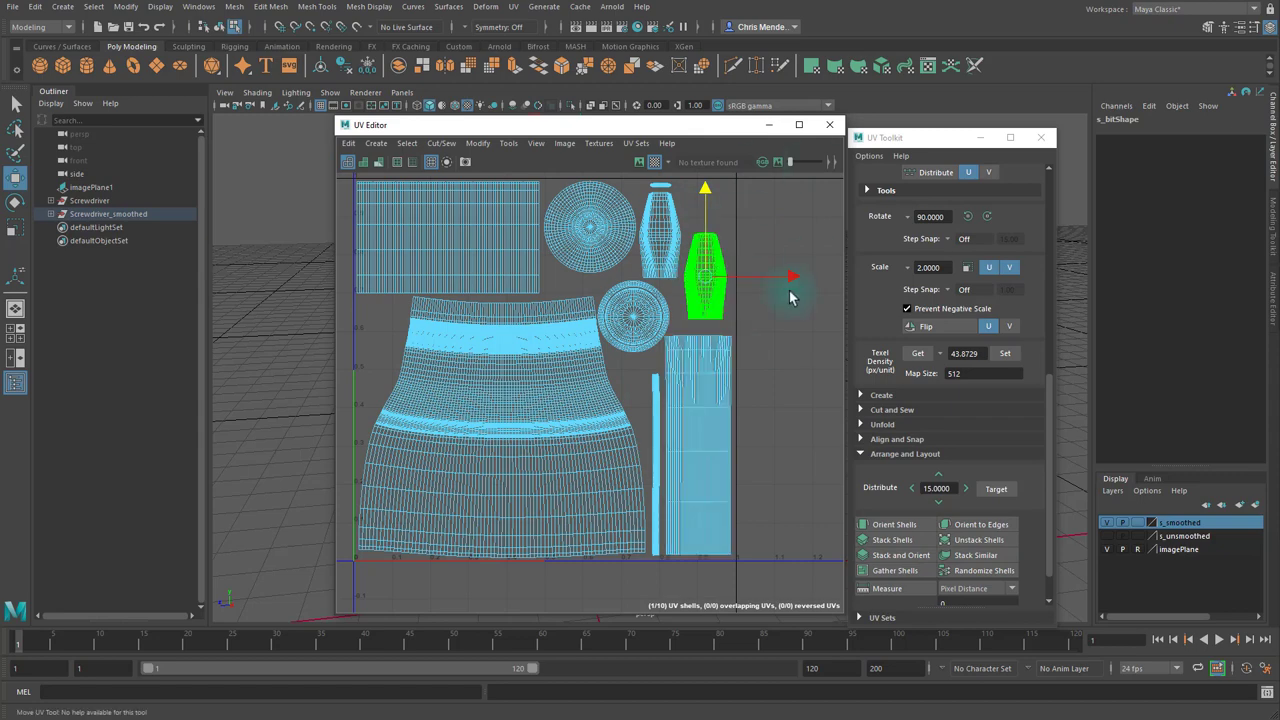
Close the UV Editor and UV Toolkit, and select the Screwdriver_smoothed mesh
click(830, 126)
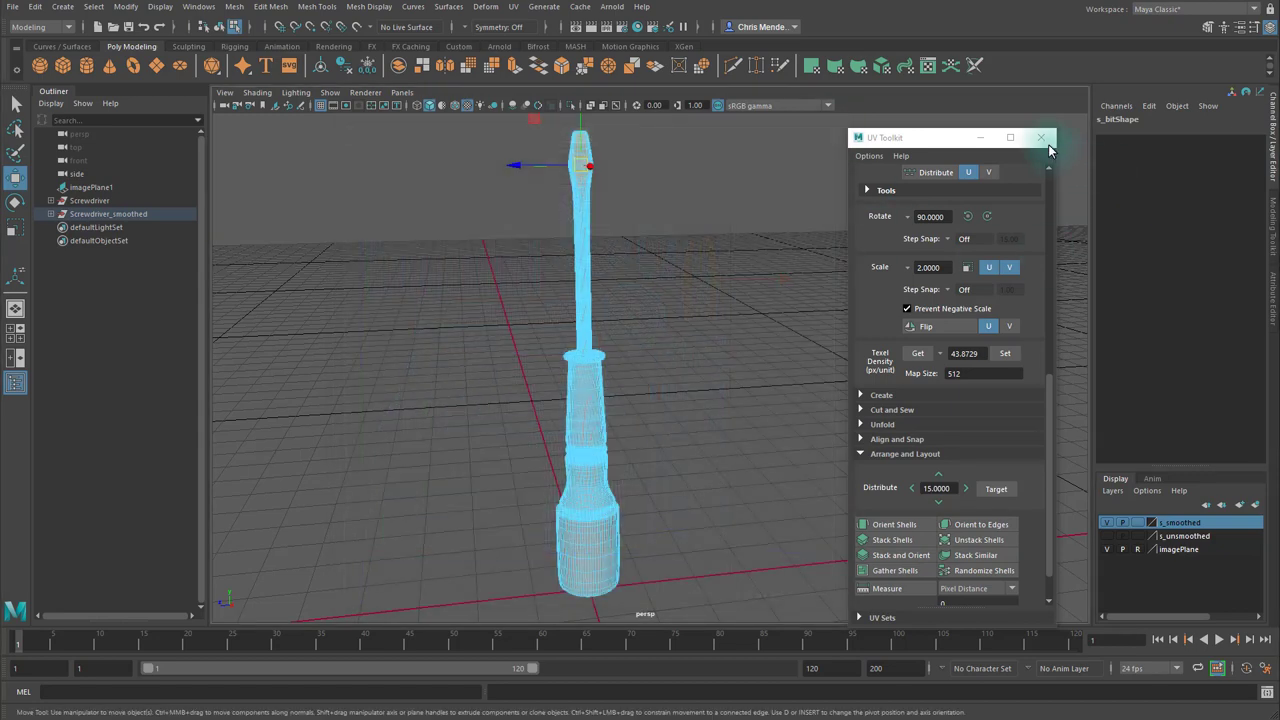
click(1041, 138)
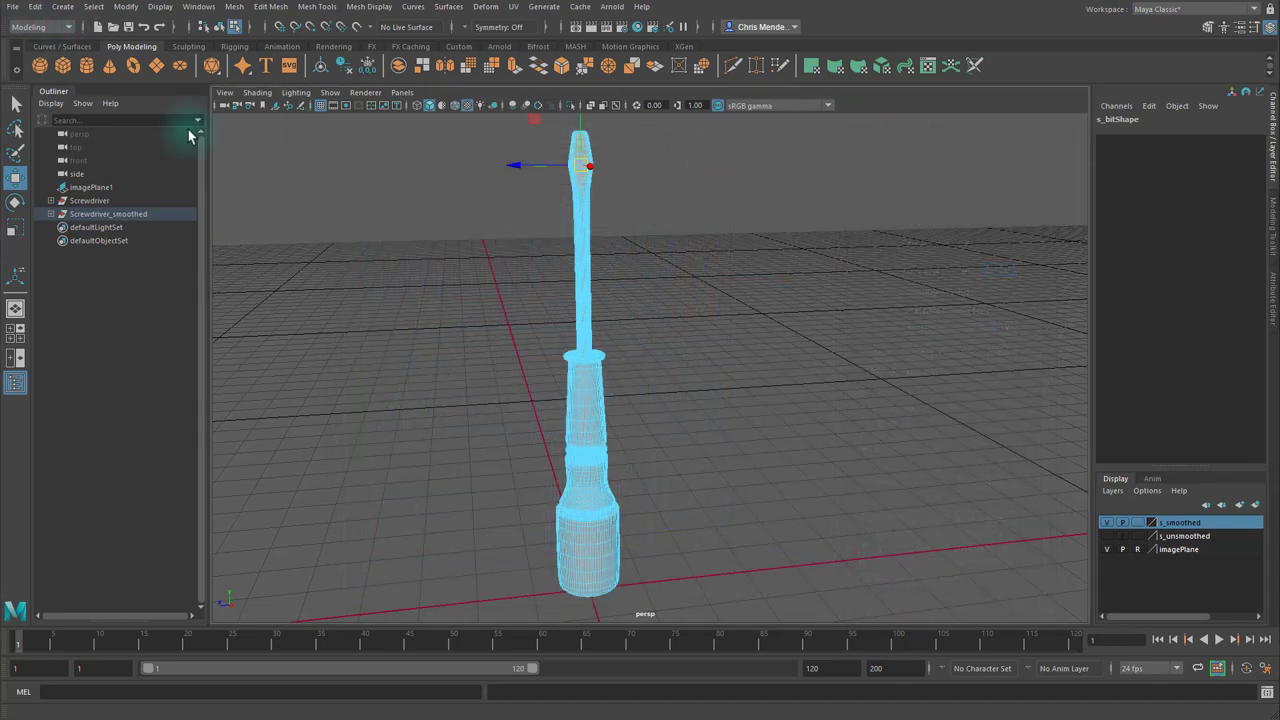
click(580, 190)
click(95, 216)
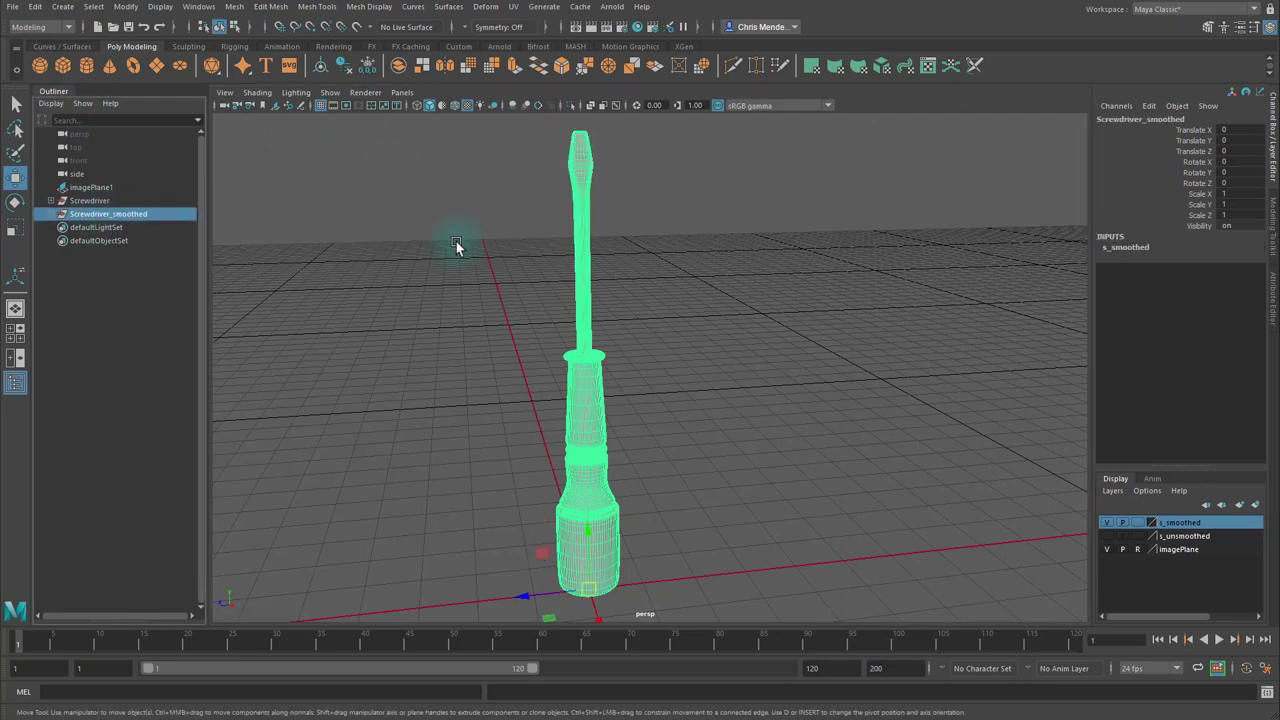
Export the selection as screwdriver.fbx, replacing the existing file
click(10, 7)
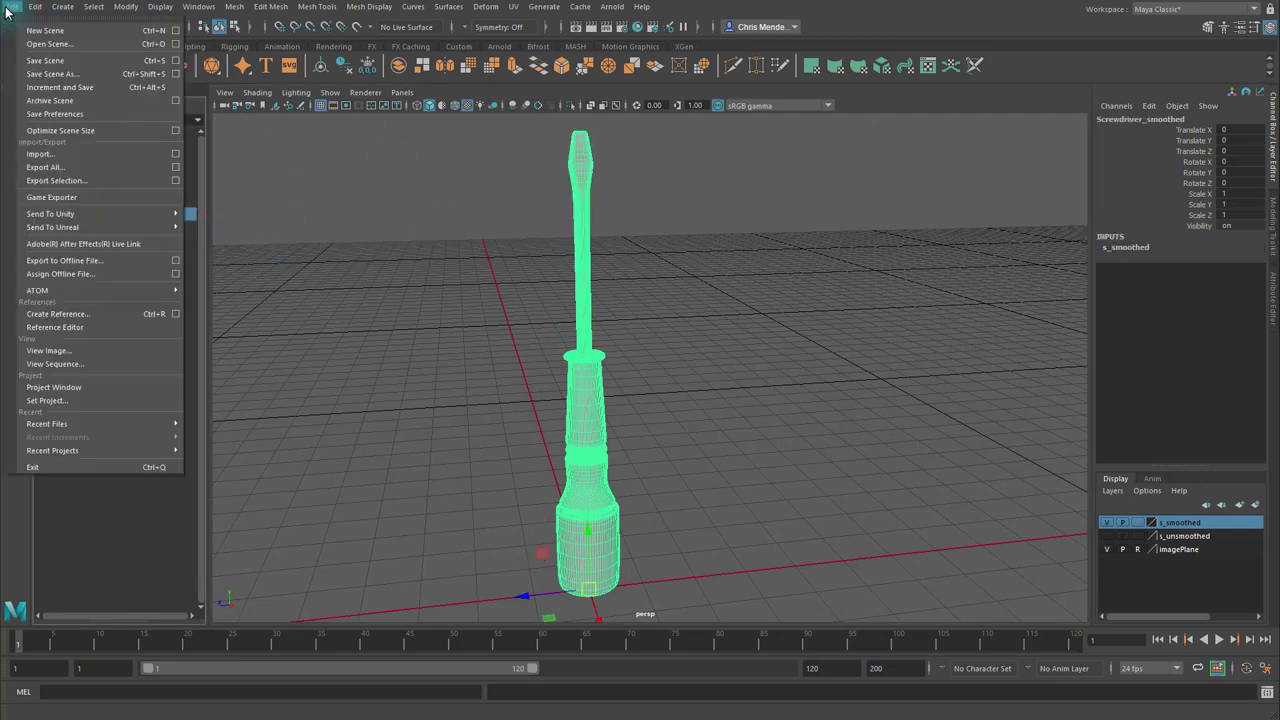
click(48, 181)
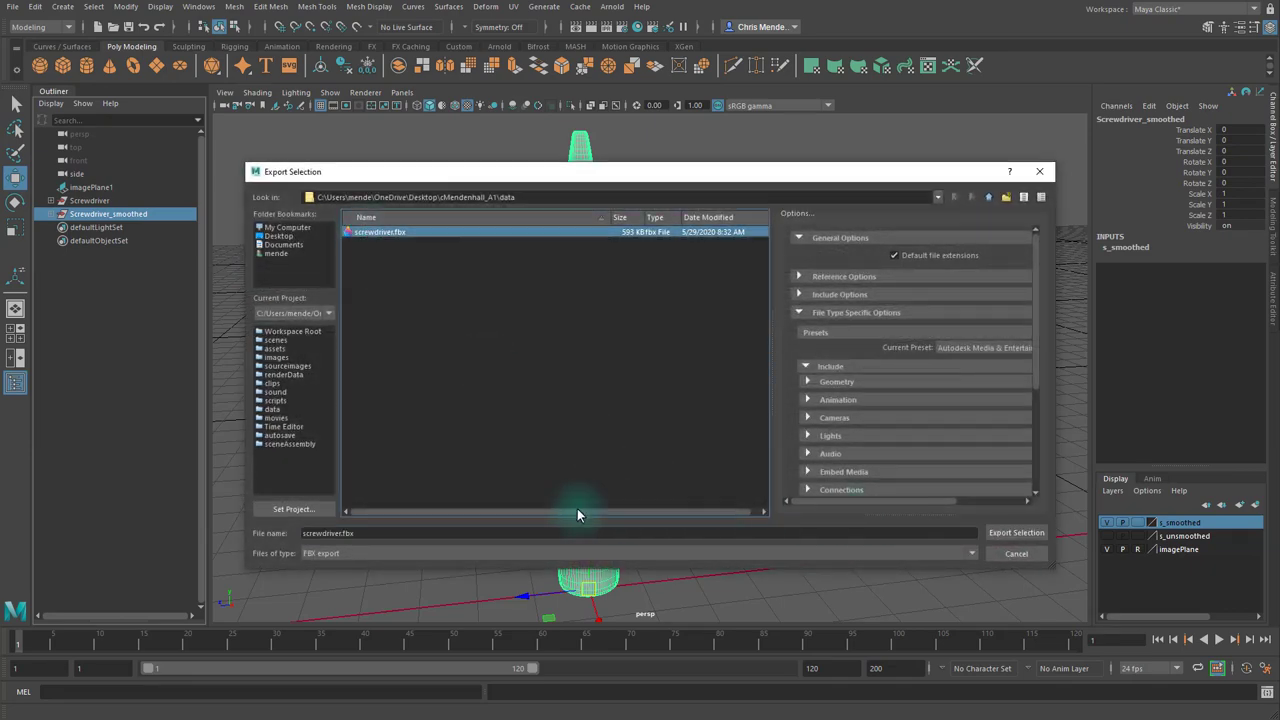
click(1016, 532)
click(628, 390)
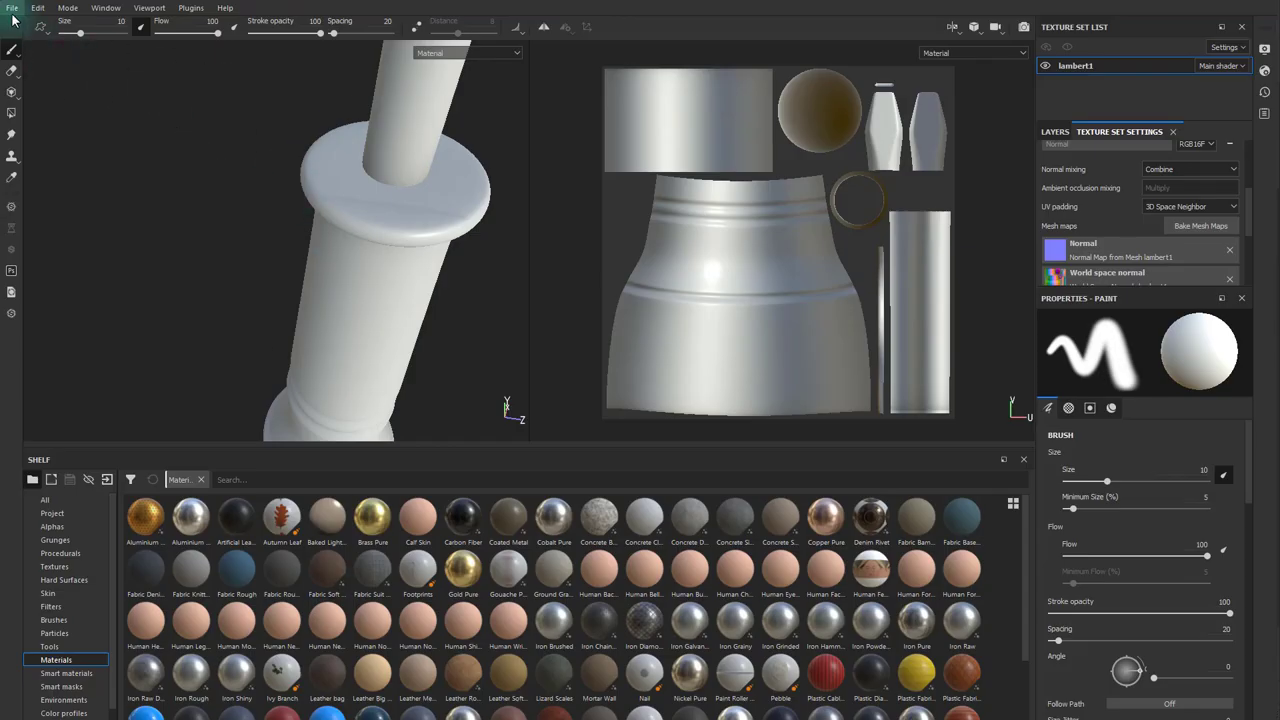
Create a new project from screwdriver.fbx at 2048 document resolution, discarding the old project's changes
click(12, 9)
click(30, 28)
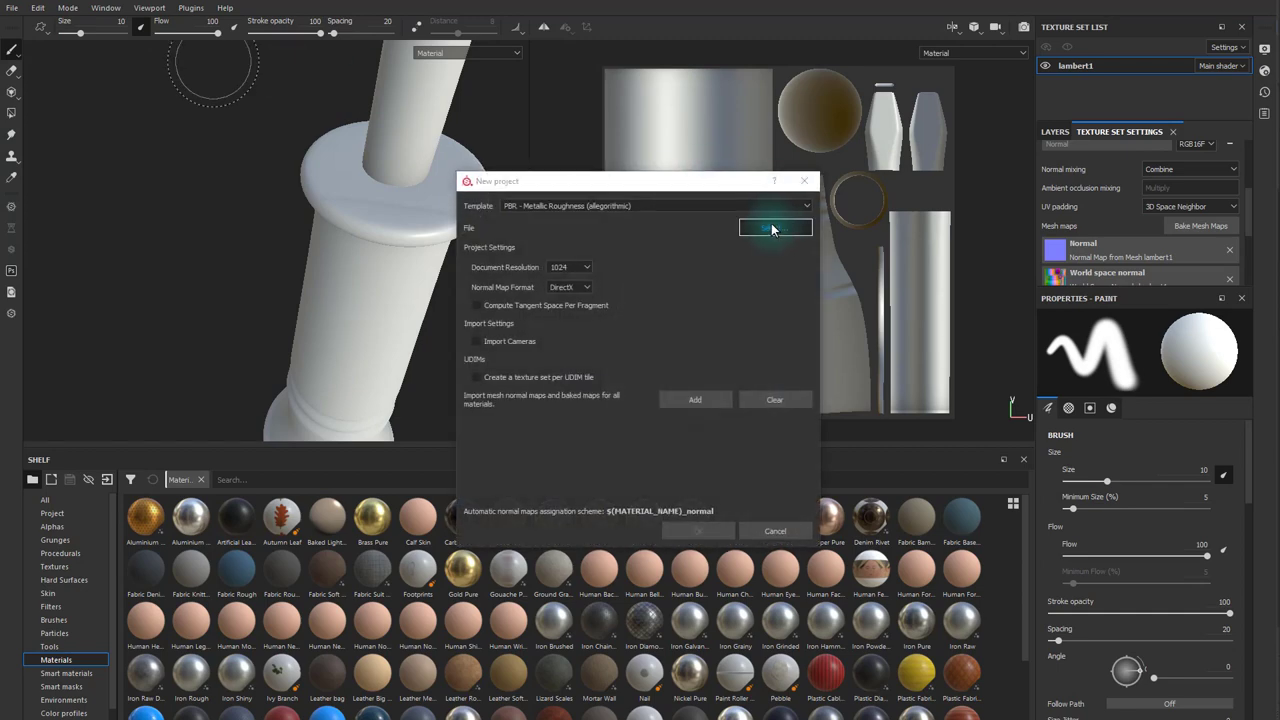
click(772, 229)
click(615, 283)
click(1138, 648)
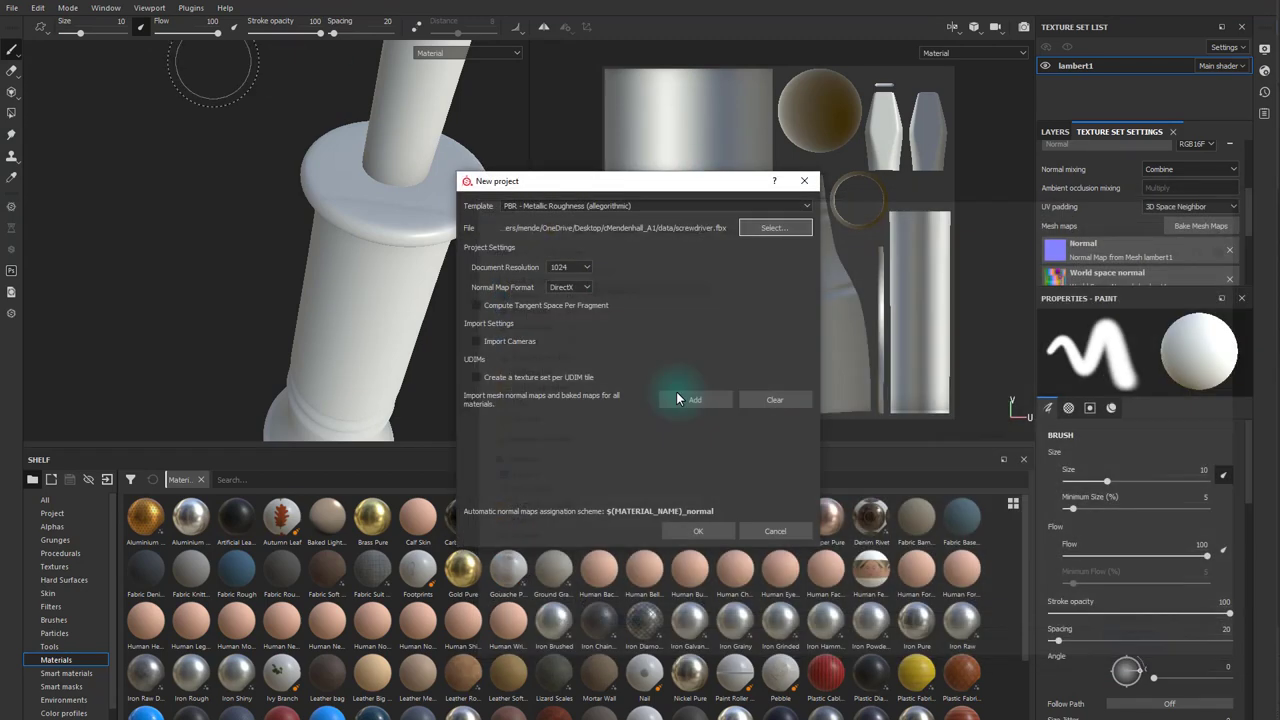
click(568, 267)
click(566, 314)
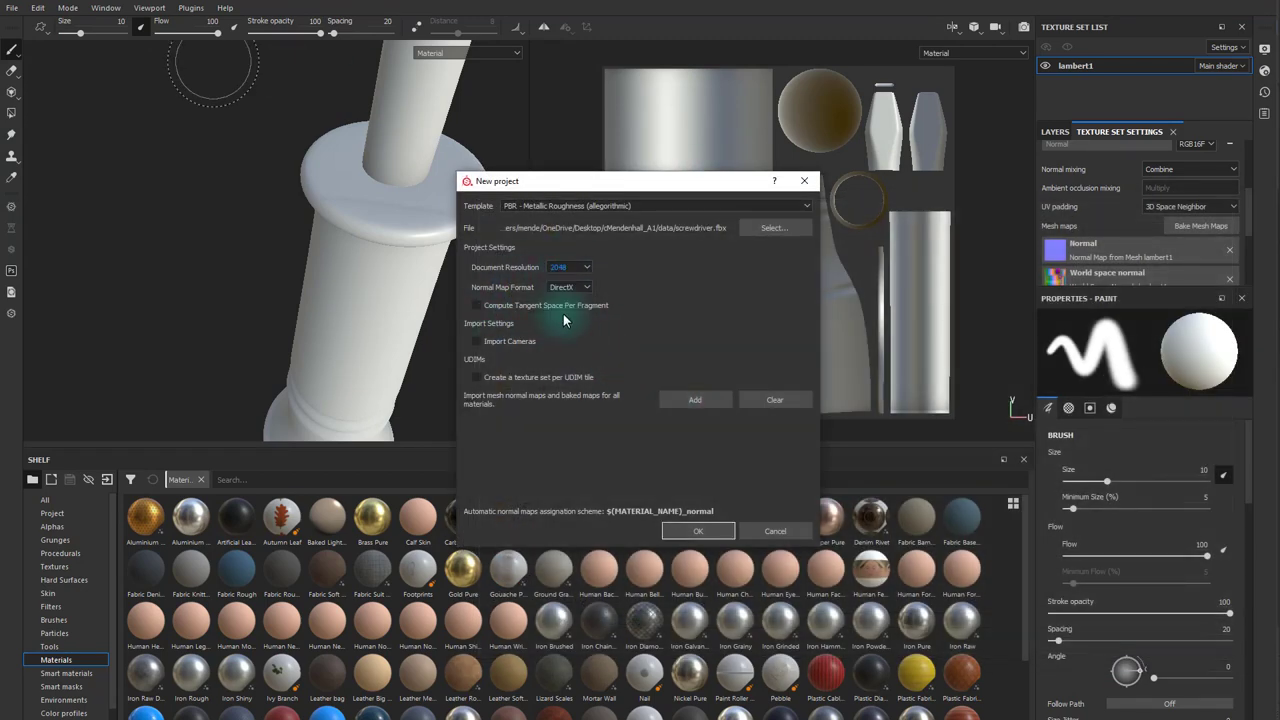
click(698, 531)
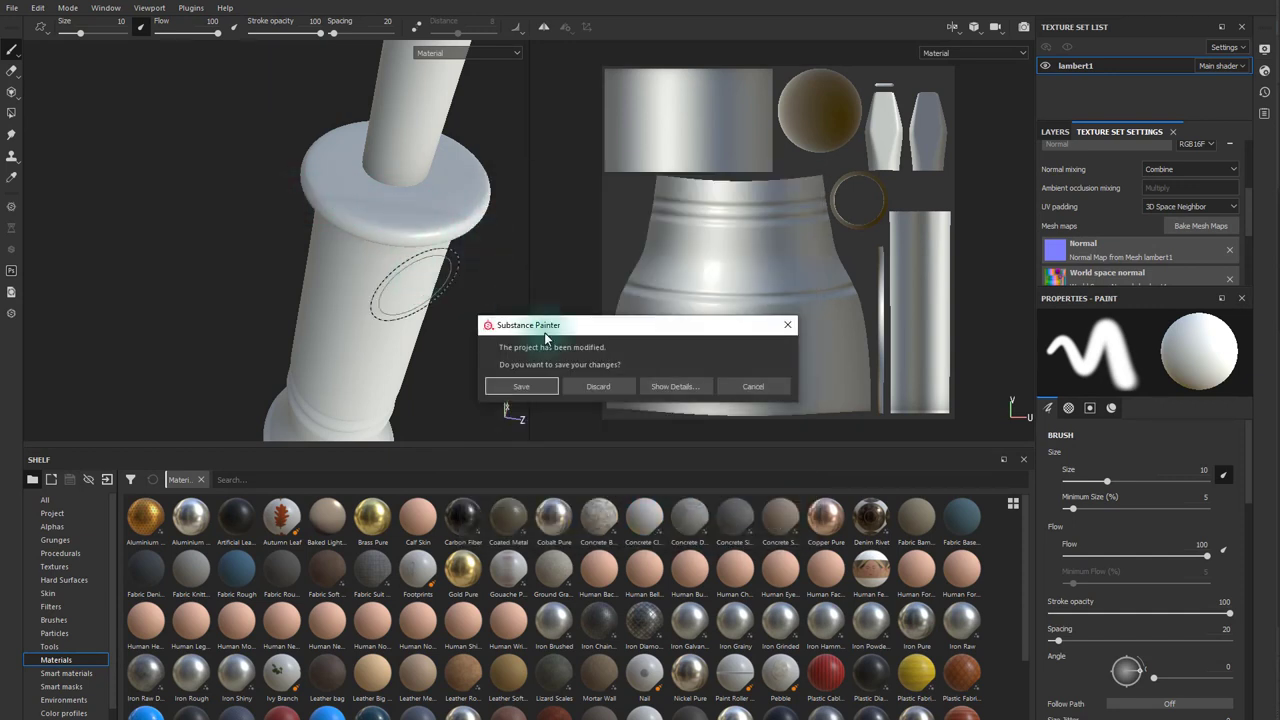
click(596, 387)
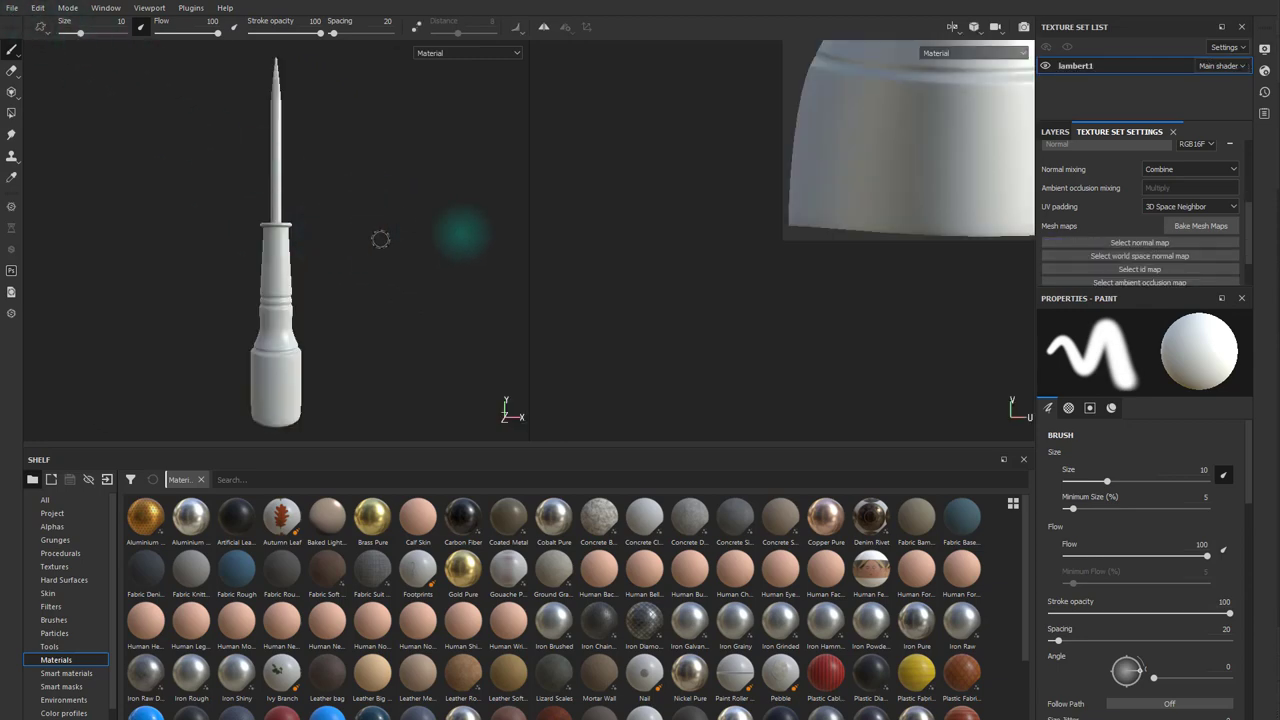
Bake lambert1 mesh maps with ID unchecked, output size 2048 and Subsampling 4x4 antialiasing
click(1197, 226)
click(449, 245)
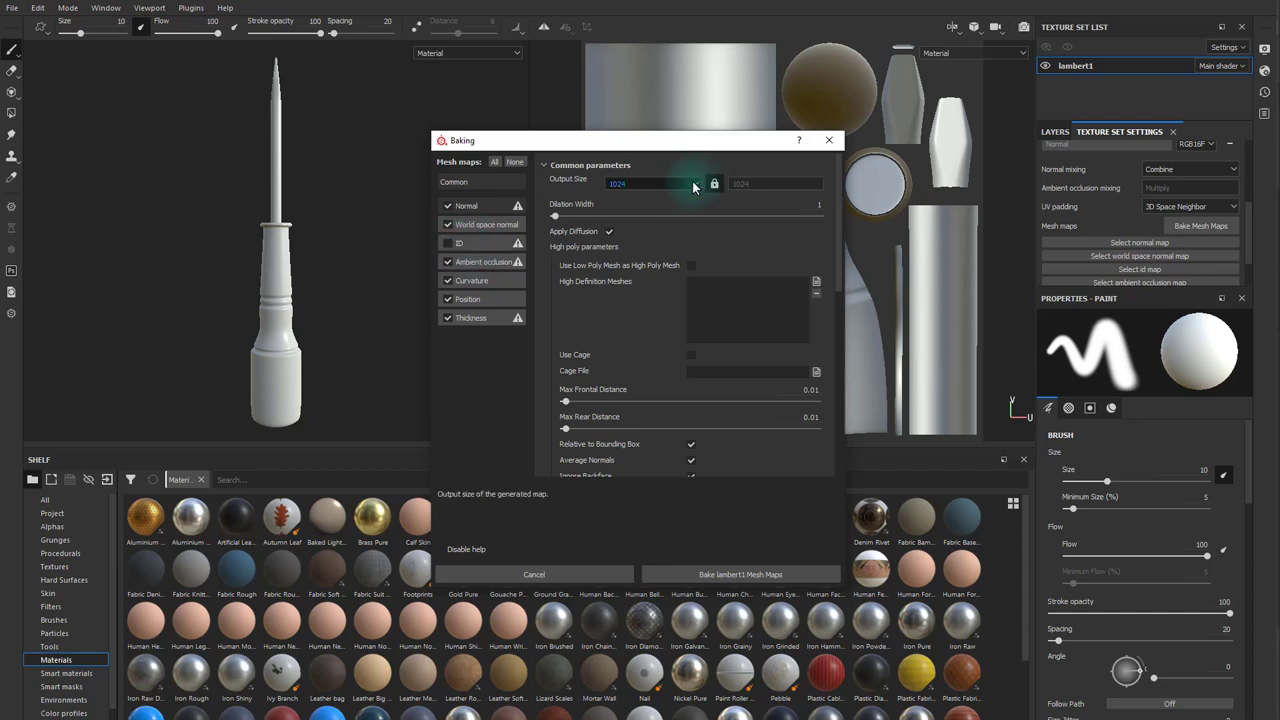
click(649, 246)
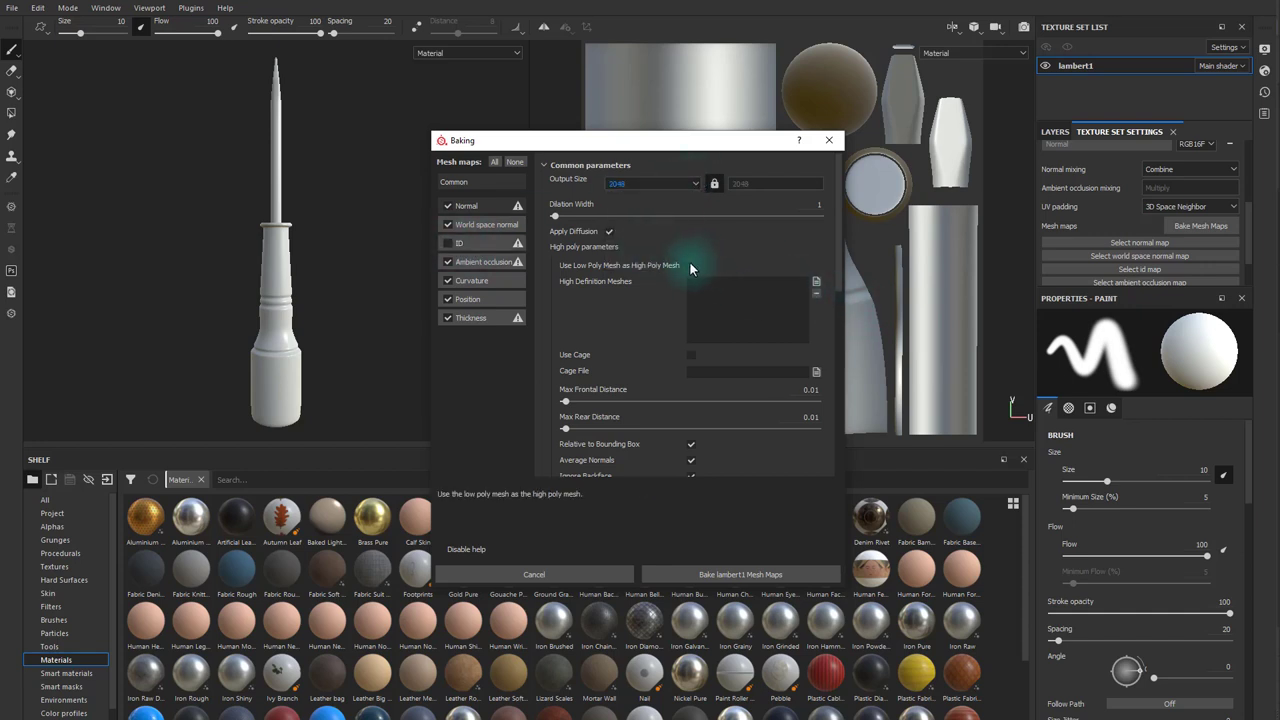
scroll(721, 320, down, 1)
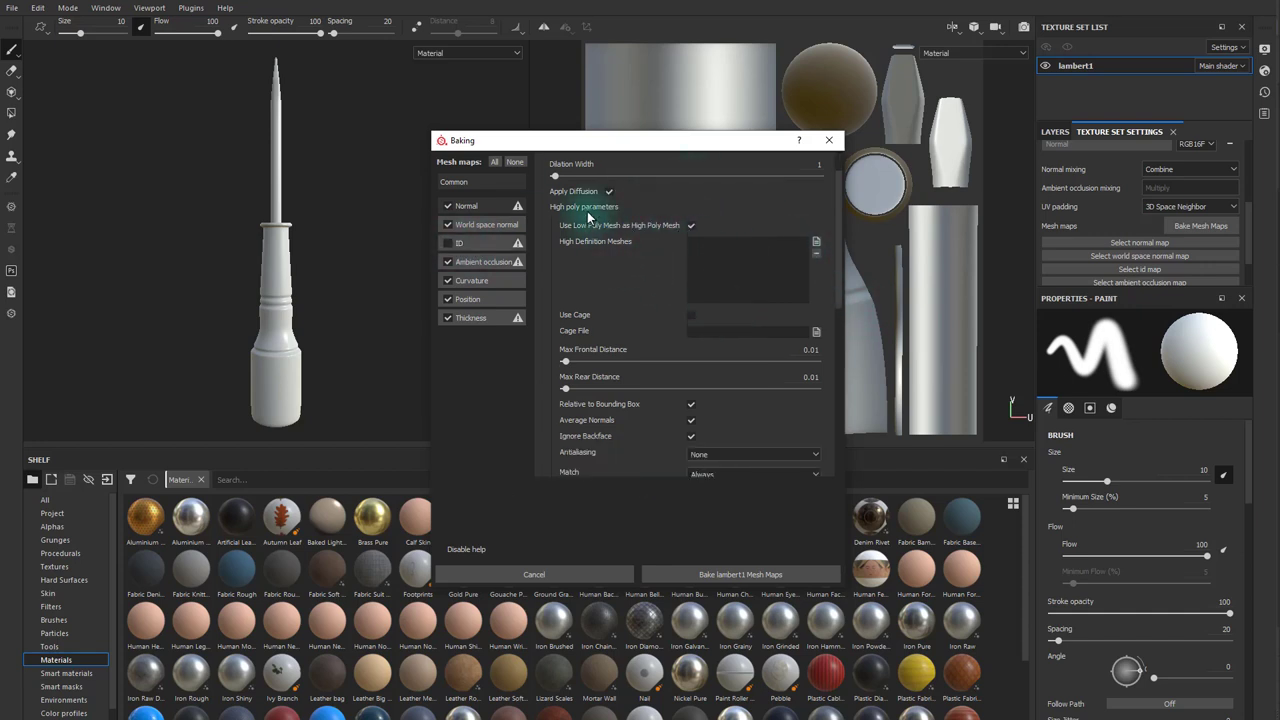
scroll(680, 352, down, 3)
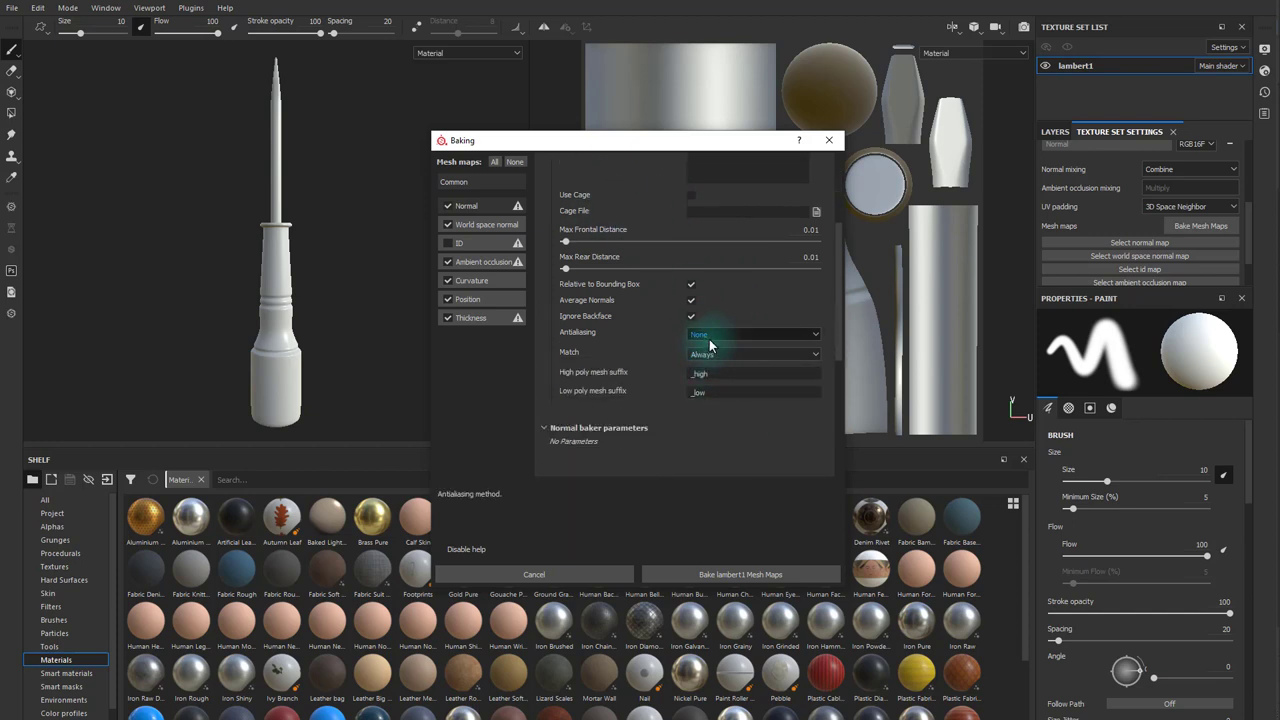
click(714, 336)
click(716, 371)
click(714, 574)
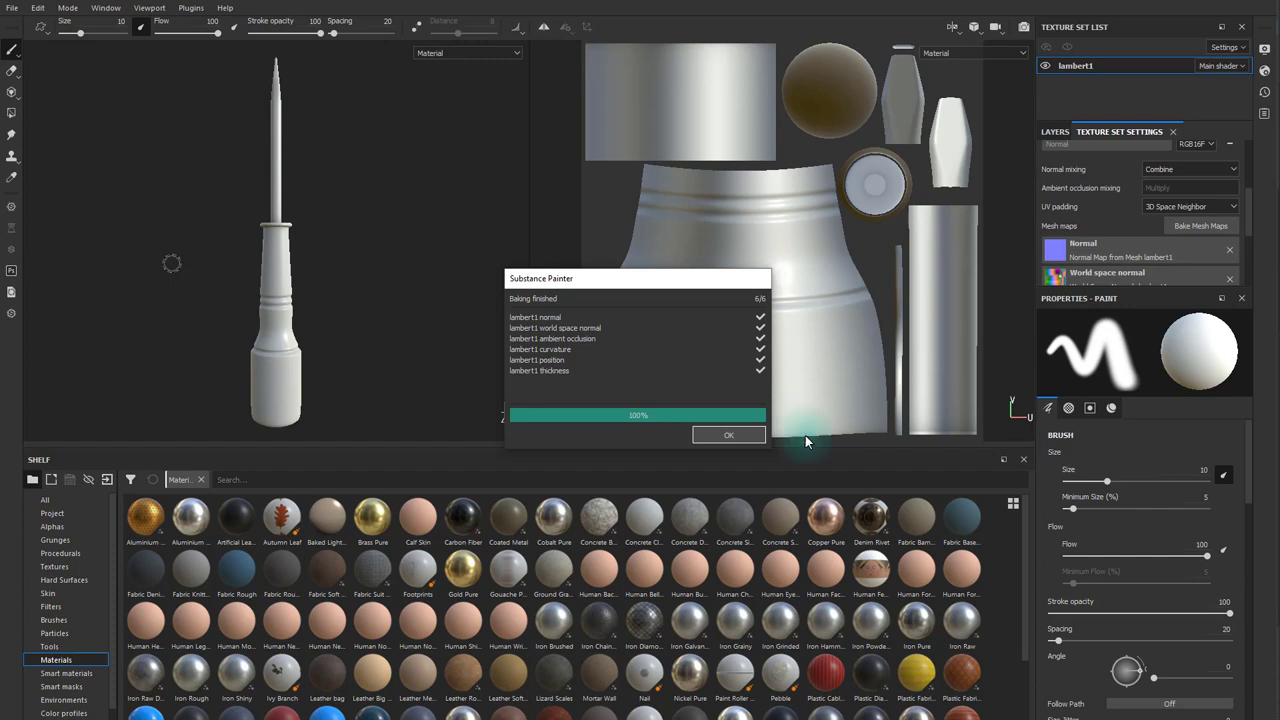
Close the baking report and orbit around the screwdriver's collar and handle, rotating the lighting
click(731, 436)
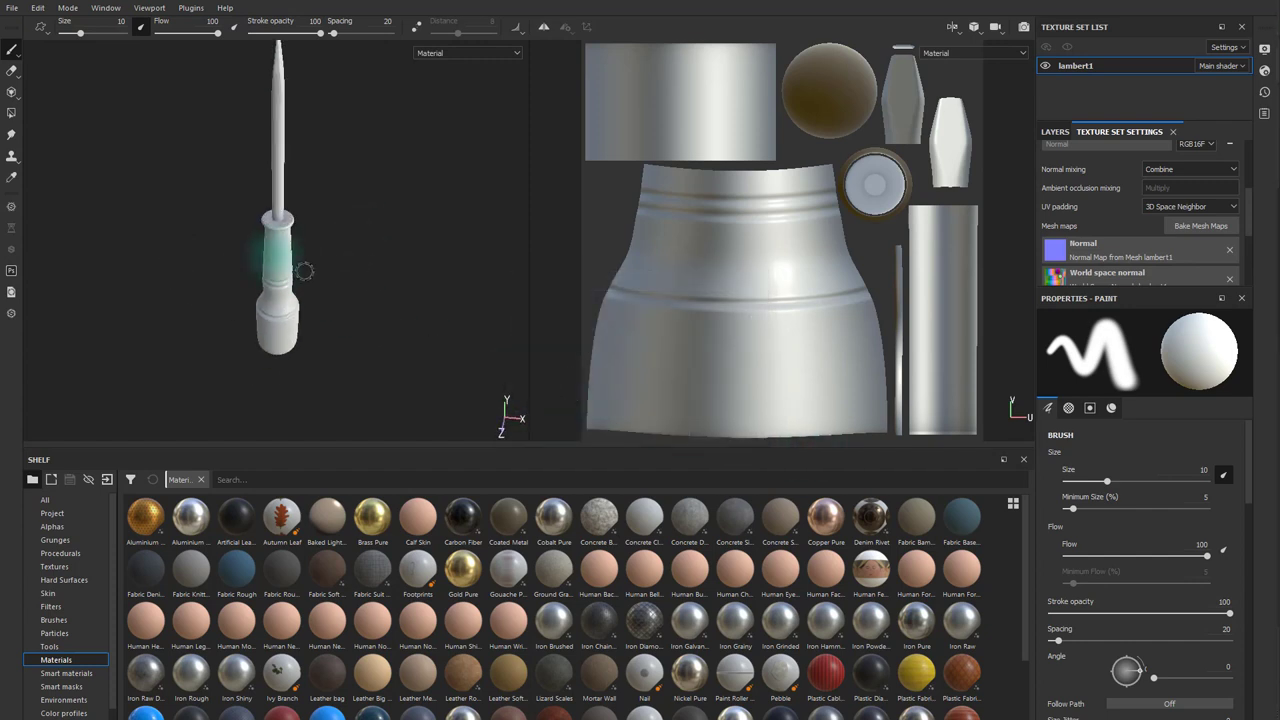
scroll(402, 309, up, 3)
scroll(380, 217, up, 6)
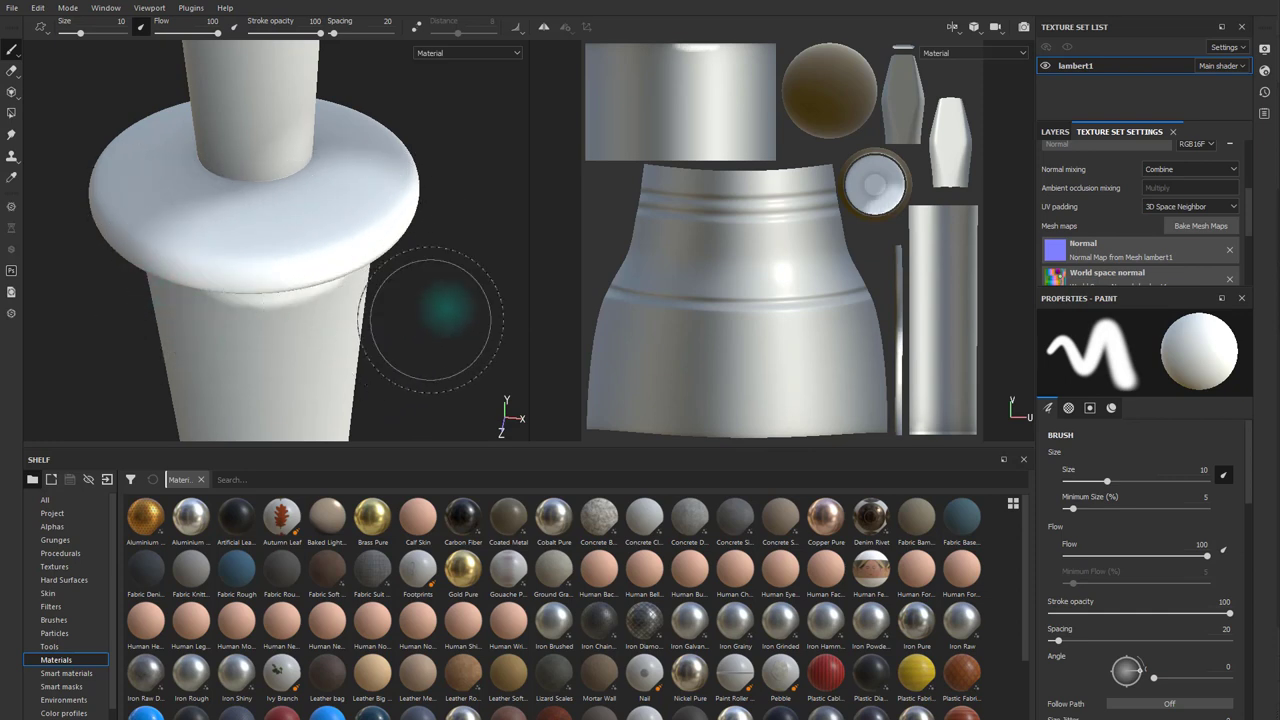
mouse_move(452, 277)
alt+mouse_down()
mouse_move(417, 286)
mouse_move(409, 217)
mouse_move(331, 280)
mouse_move(352, 220)
mouse_move(240, 249)
mouse_move(360, 234)
mouse_move(226, 305)
mouse_move(226, 286)
mouse_move(243, 286)
mouse_move(443, 357)
mouse_move(330, 300)
mouse_move(263, 177)
alt+mouse_up()
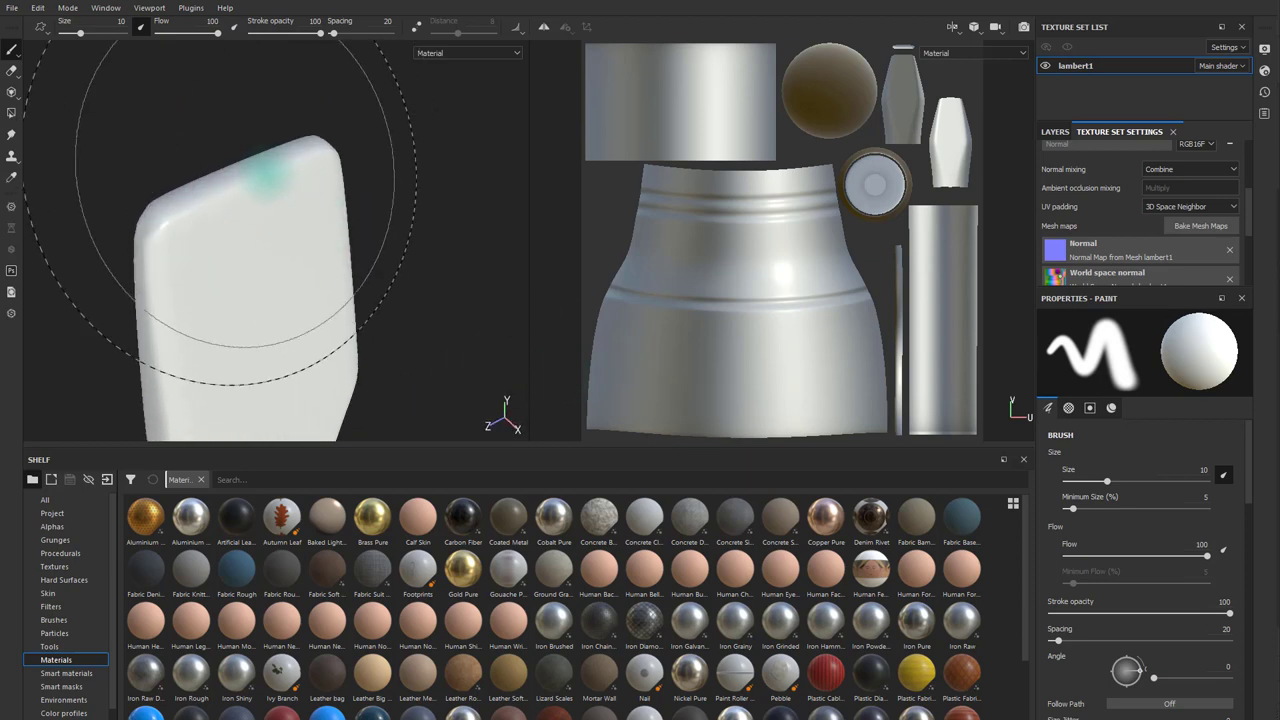
mouse_move(210, 195)
shift+right_down()
mouse_move(243, 129)
mouse_move(243, 234)
mouse_move(380, 298)
shift+right_up()
alt+drag(381, 297, 354, 193)
mouse_move(374, 304)
alt+mouse_down()
mouse_move(336, 222)
mouse_move(421, 318)
mouse_move(114, 203)
mouse_move(366, 209)
mouse_move(364, 315)
mouse_move(371, 200)
mouse_move(363, 306)
mouse_move(366, 289)
alt+mouse_up()
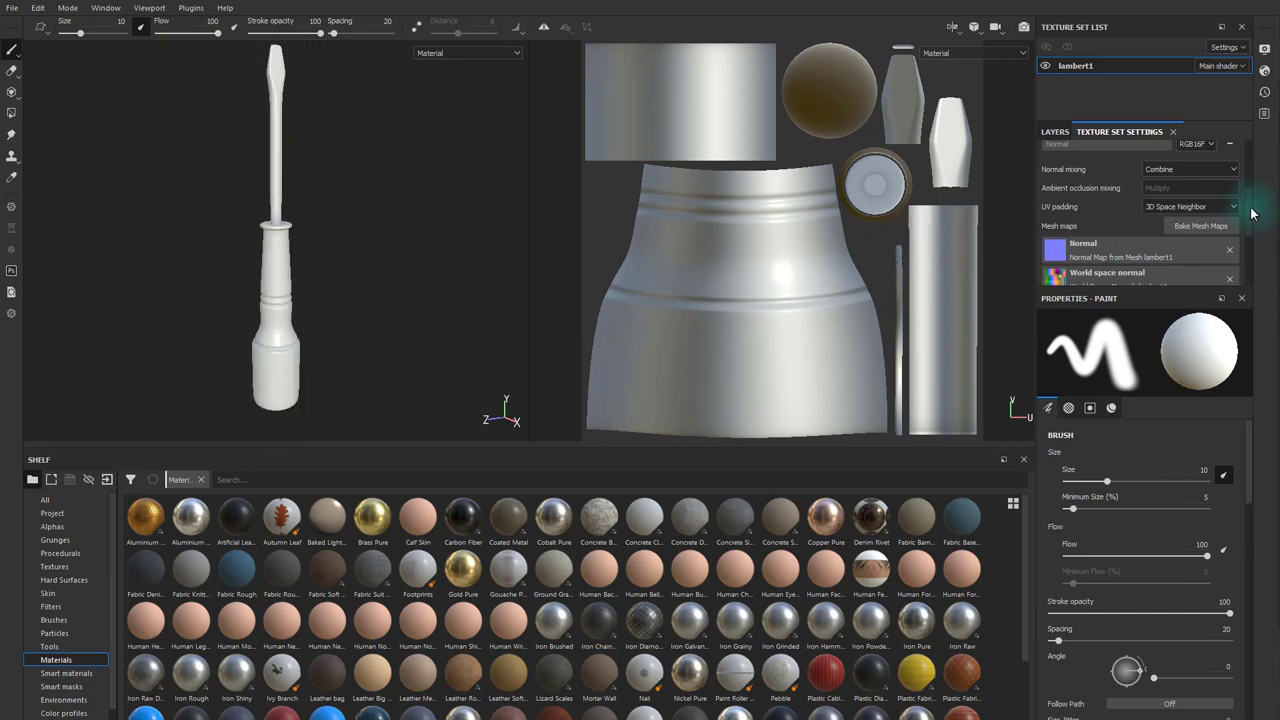
drag(1250, 213, 1255, 228)
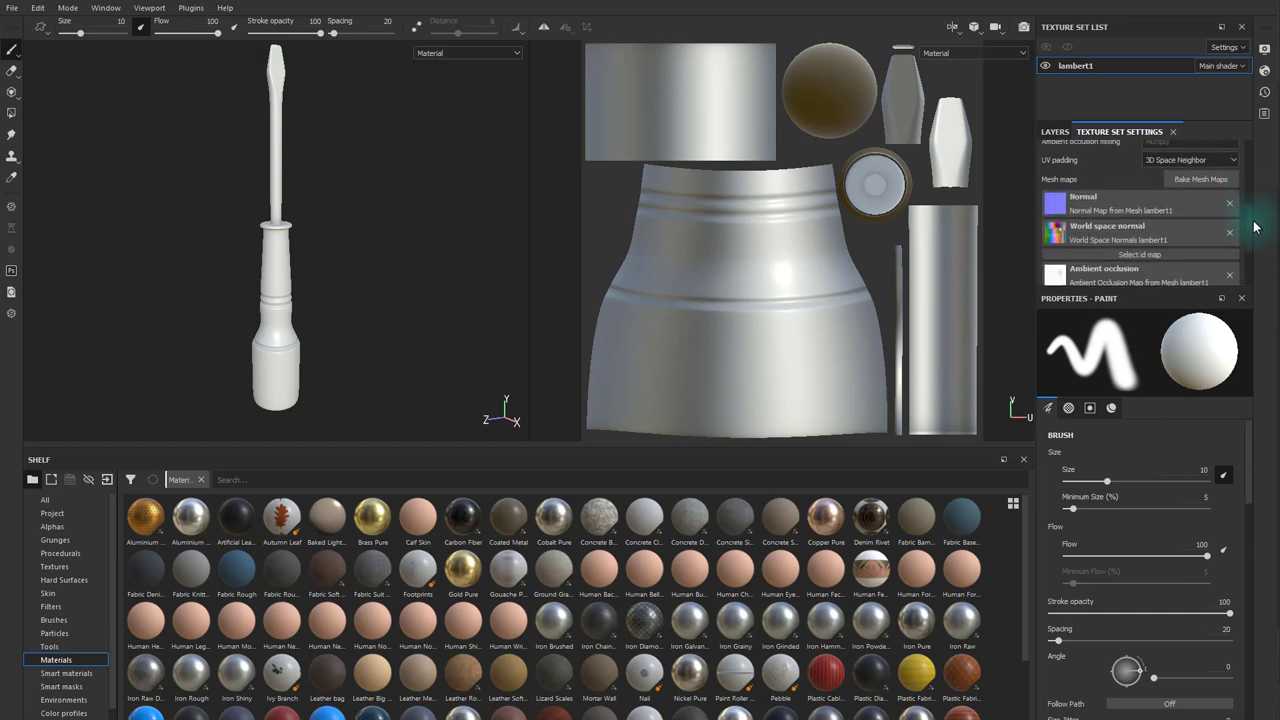
scroll(1252, 228, down, 1)
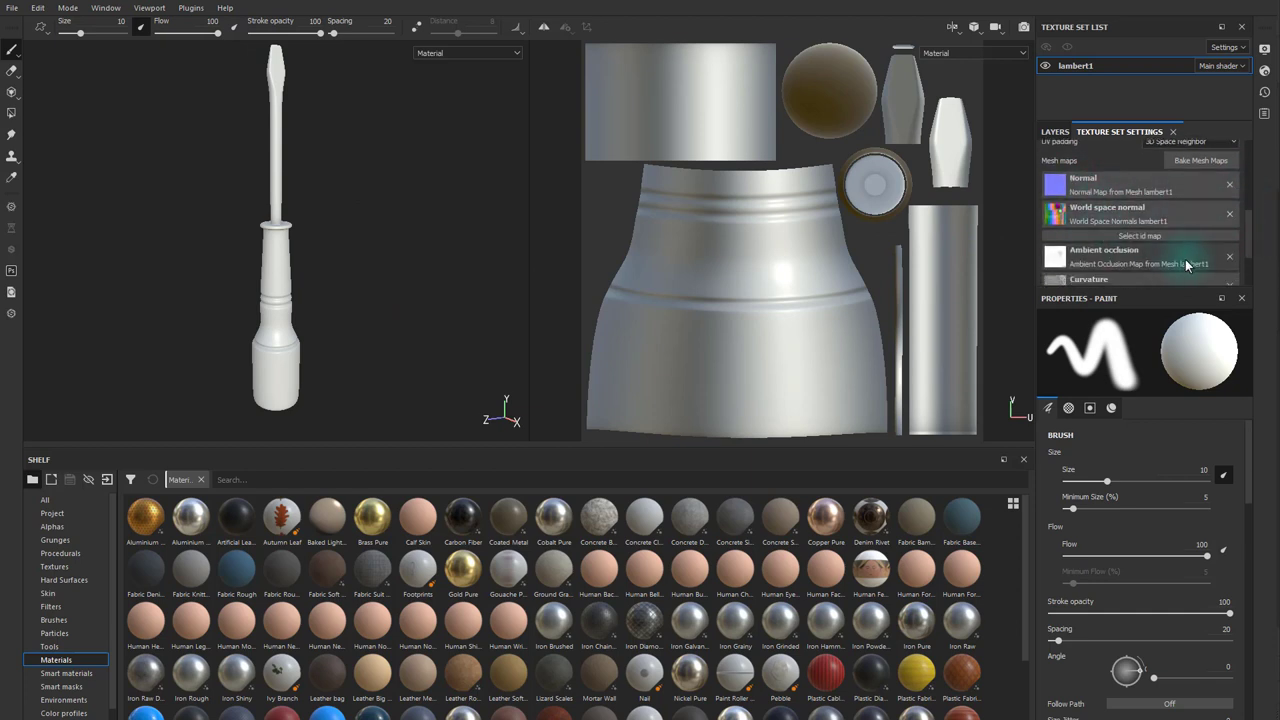
scroll(1168, 250, down, 2)
scroll(1122, 210, up, 2)
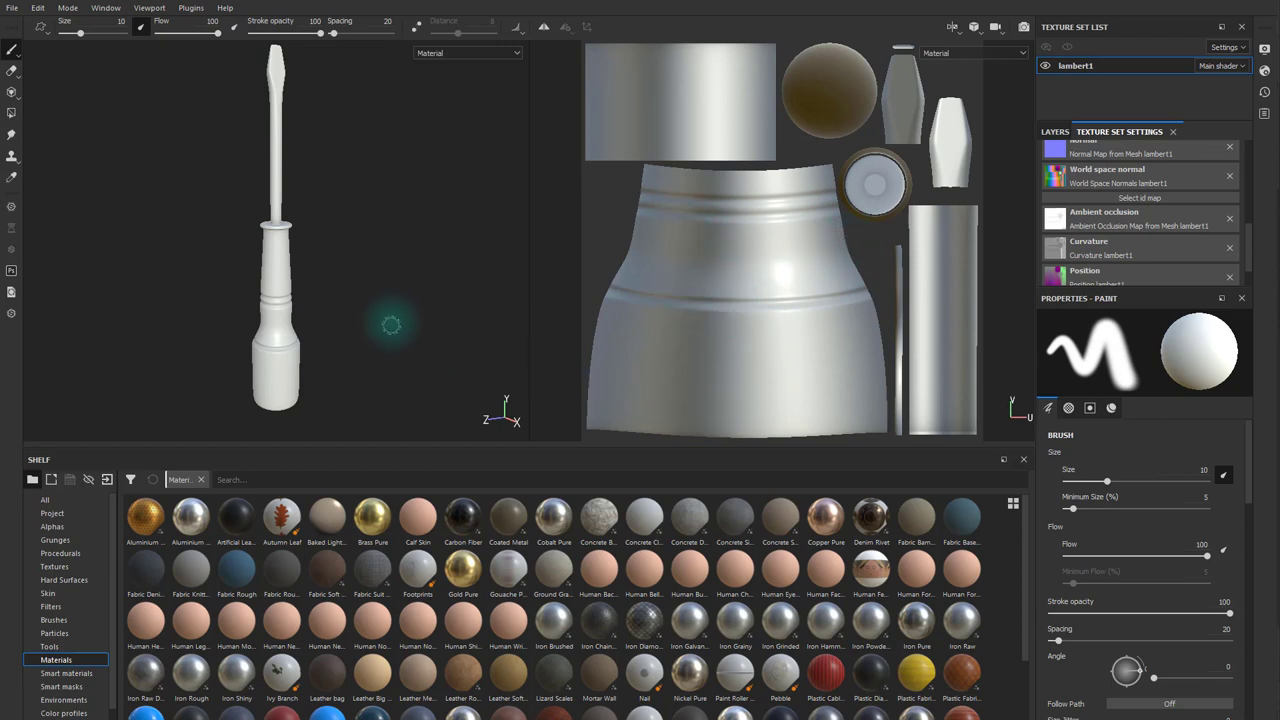
mouse_move(374, 277)
alt+mouse_down()
mouse_move(374, 294)
mouse_move(414, 271)
mouse_move(414, 251)
mouse_move(420, 263)
mouse_move(560, 257)
mouse_move(323, 246)
mouse_move(743, 257)
mouse_move(409, 243)
mouse_move(106, 251)
alt+mouse_up()
scroll(770, 192, down, 1)
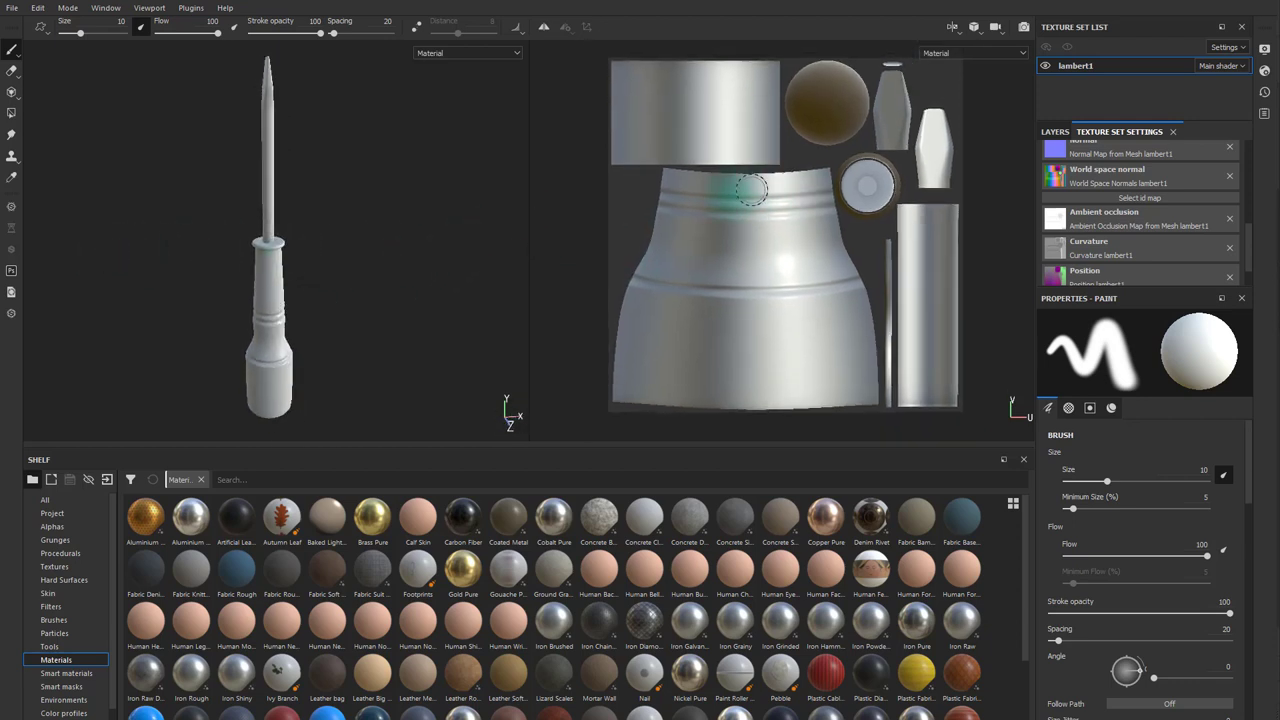
Save the project as screwdriver_texturing.spp in the assignment's data folder
click(12, 8)
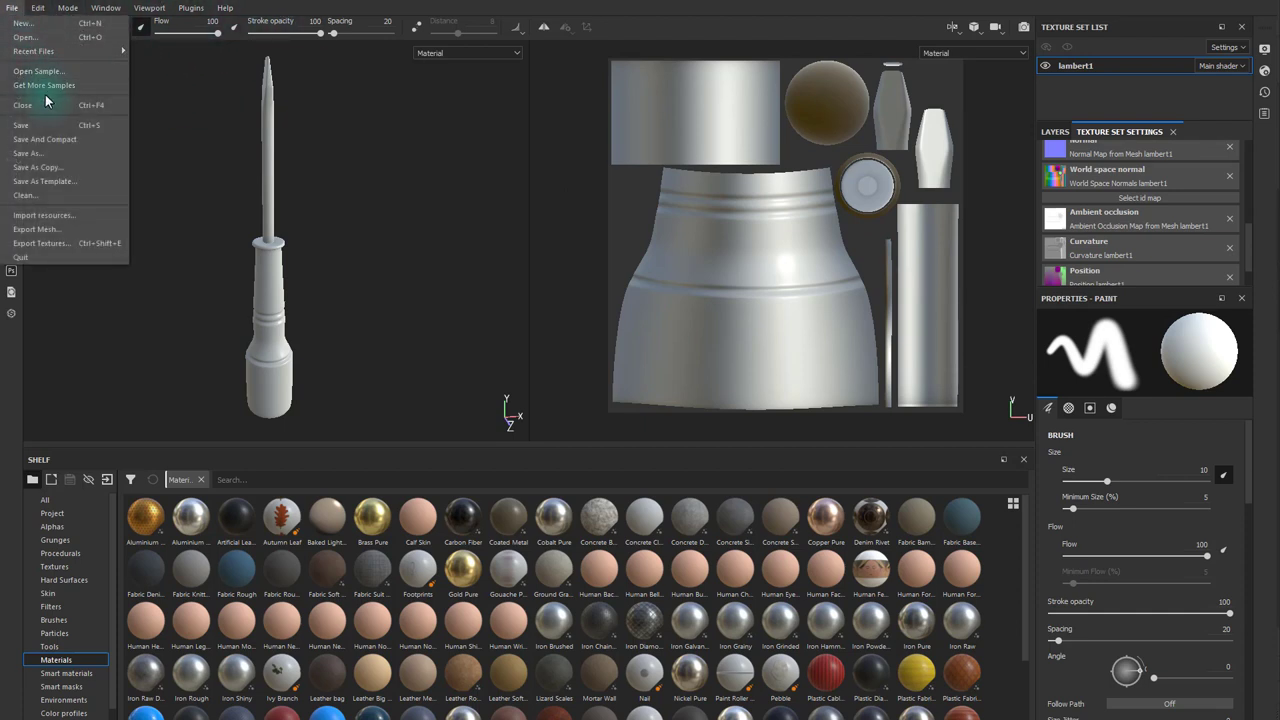
click(50, 165)
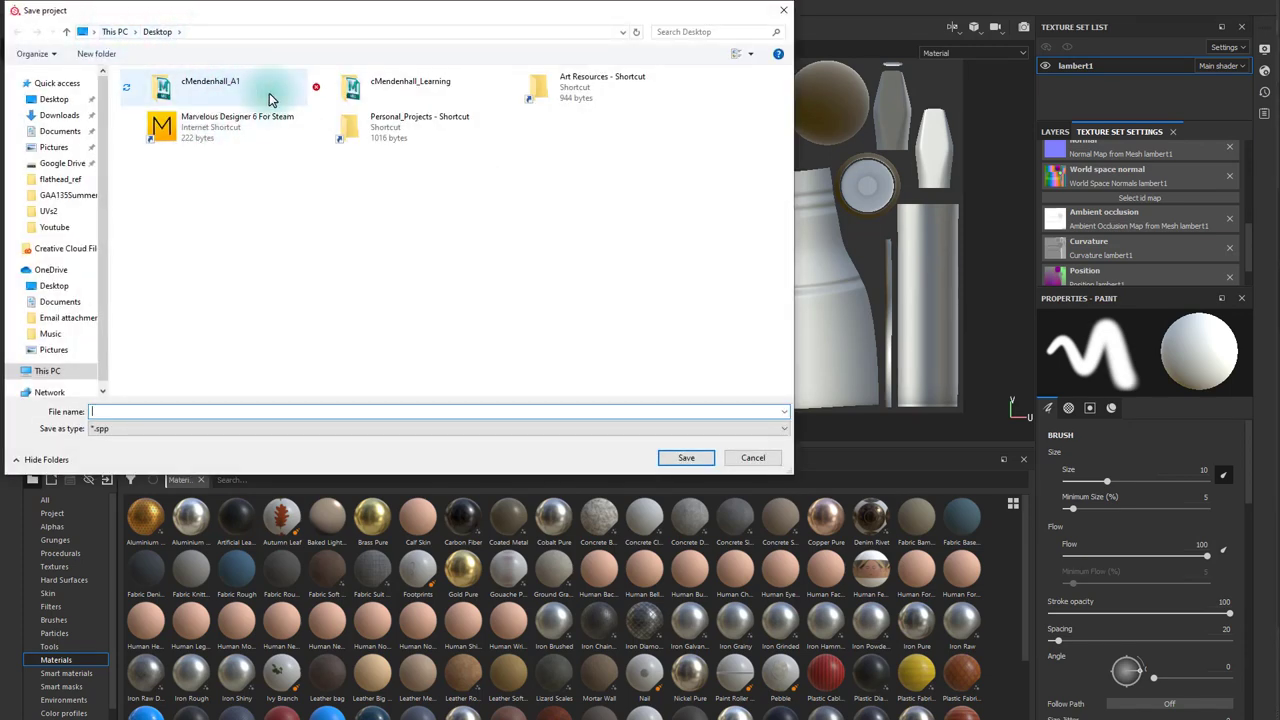
double_click(244, 90)
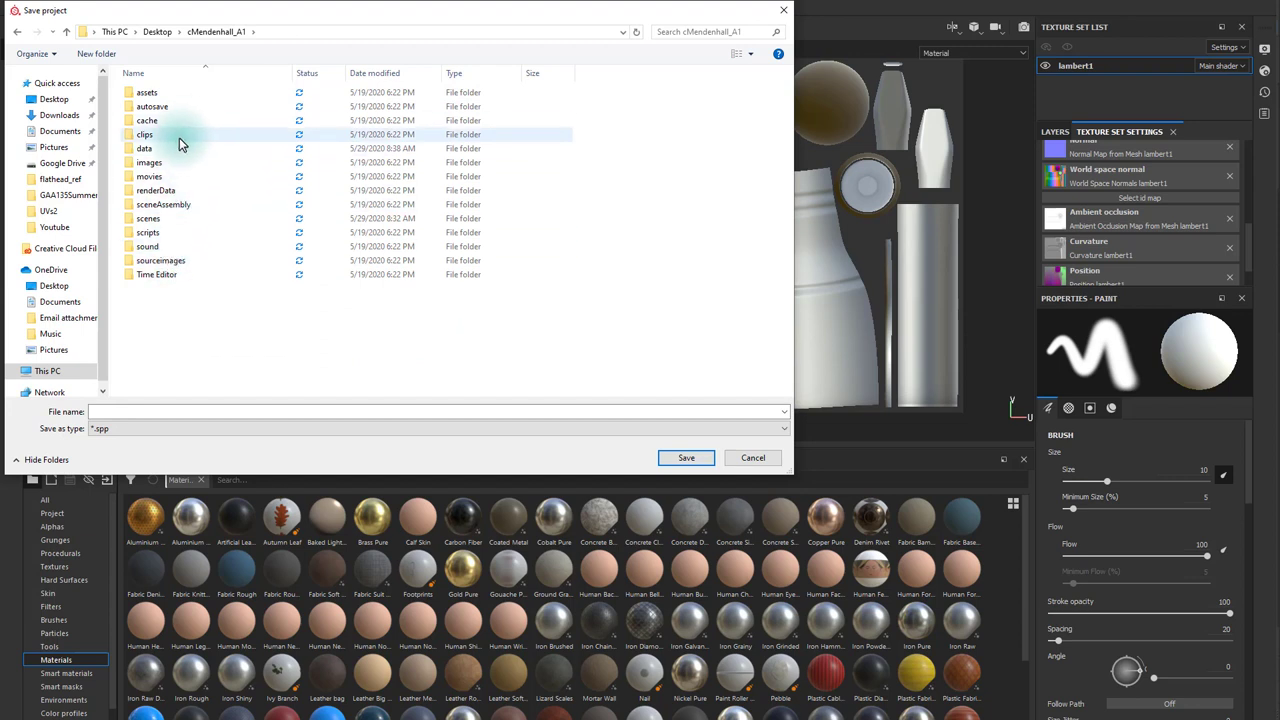
double_click(145, 148)
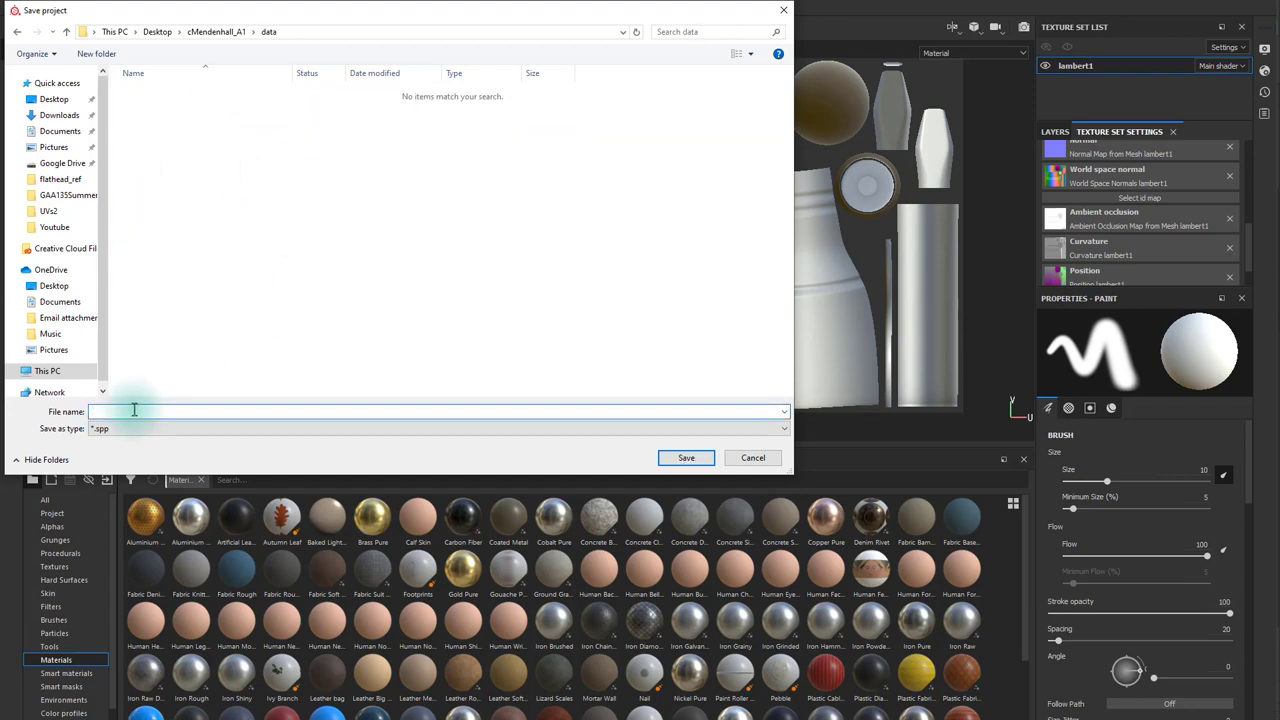
text(screwdriver)
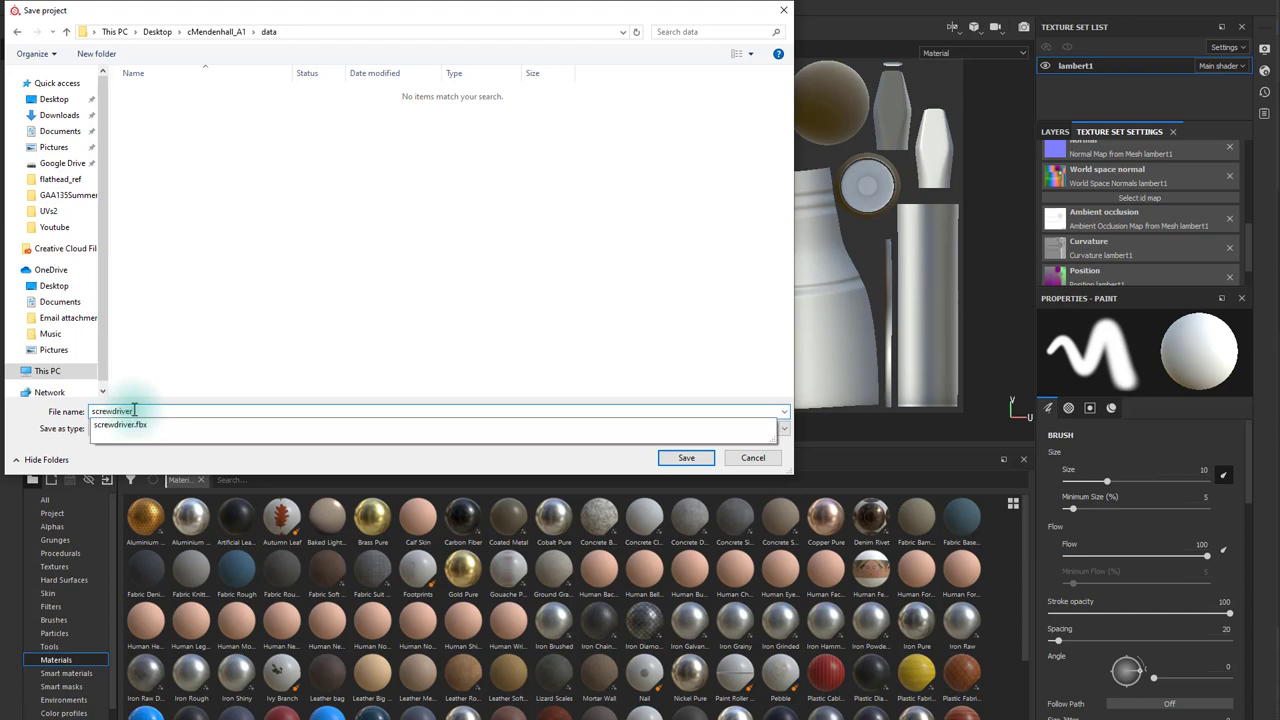
text(_texturing)
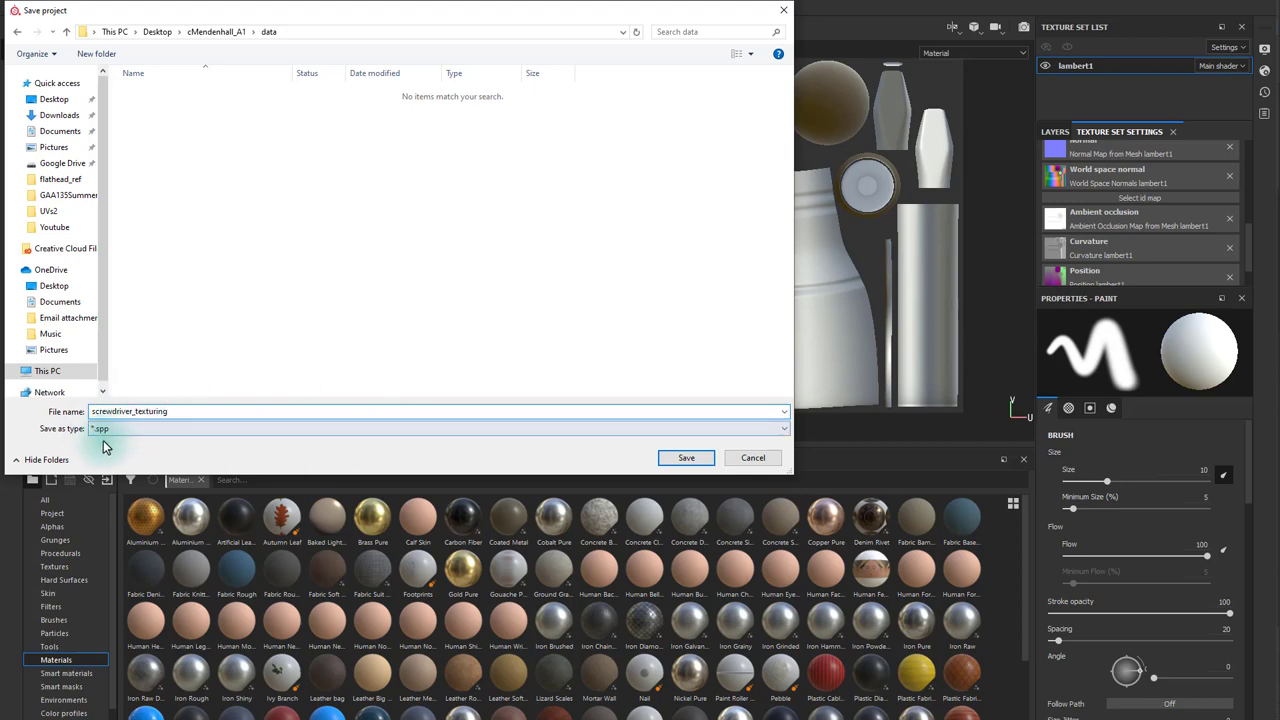
click(100, 428)
click(686, 457)
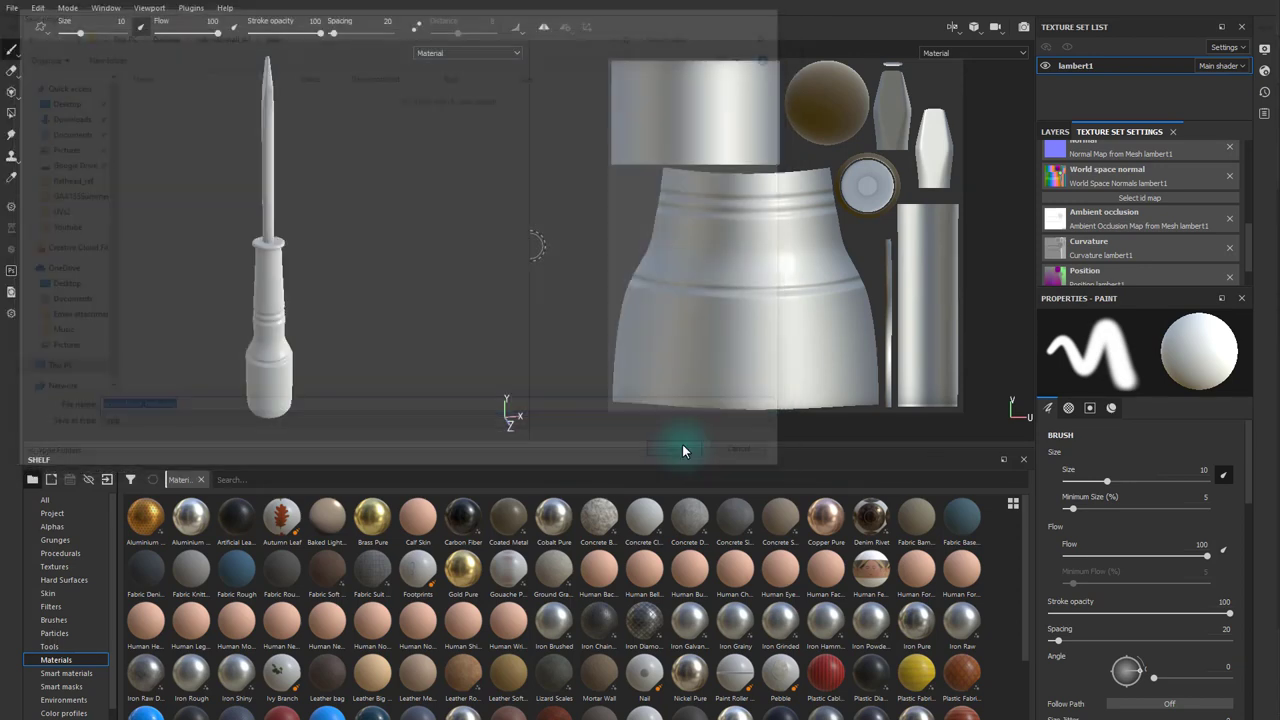